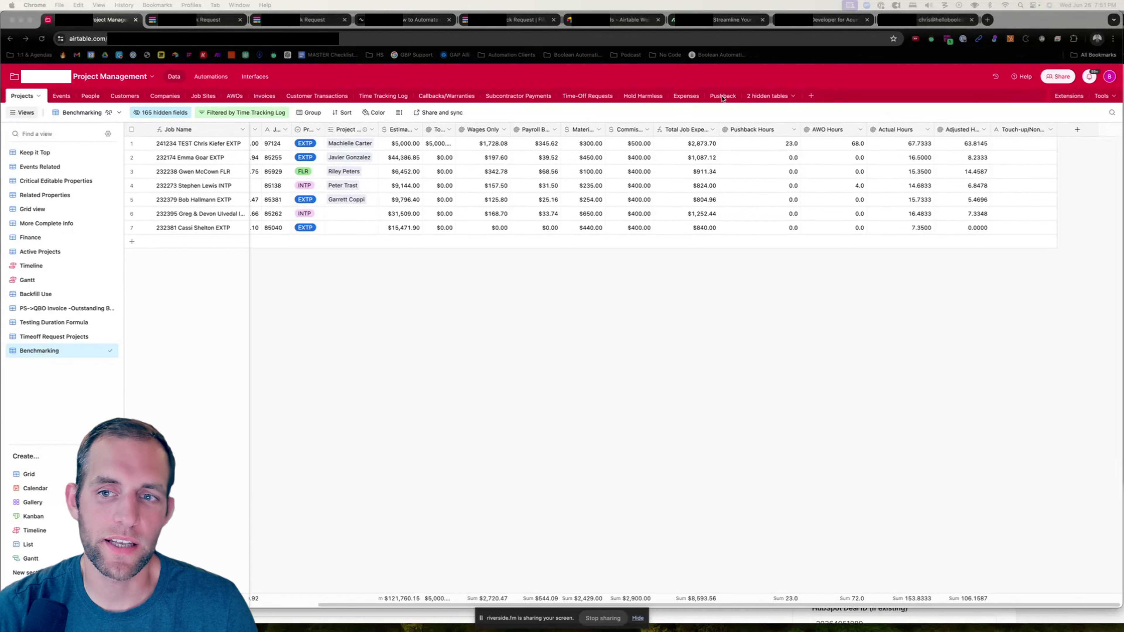
# - Open the Pushback table and set the first record's Pushback Request Status to Requested
pyautogui.click(728, 103)
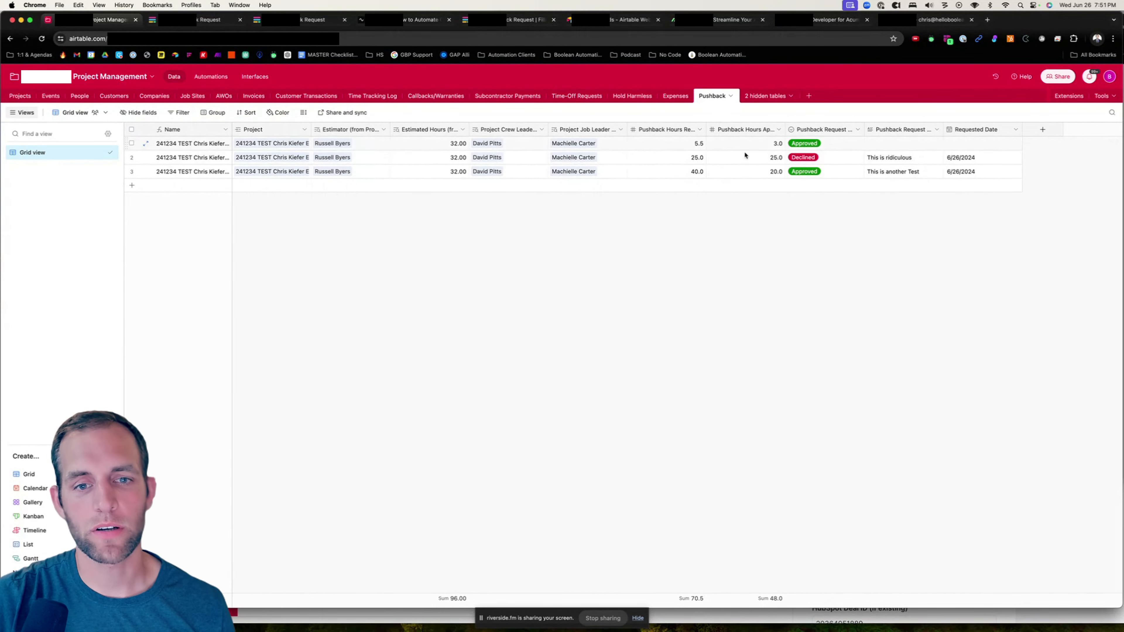
pyautogui.click(831, 144)
pyautogui.click(831, 144)
pyautogui.click(822, 189)
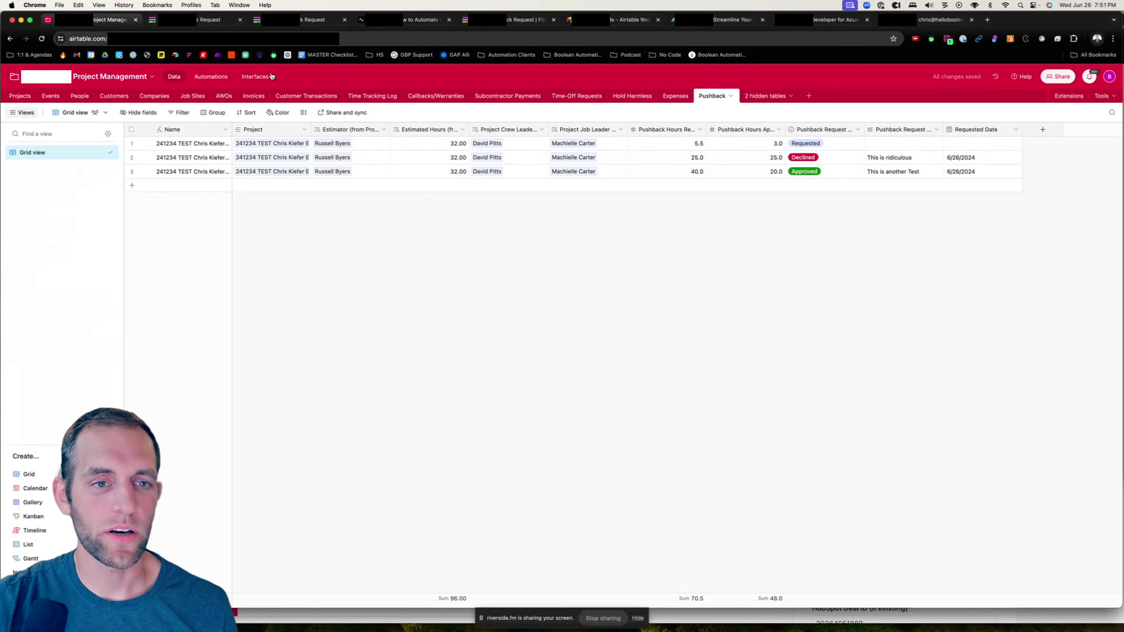
# - Add a new page to the Job Leaders interface using the Record review layout
pyautogui.click(262, 77)
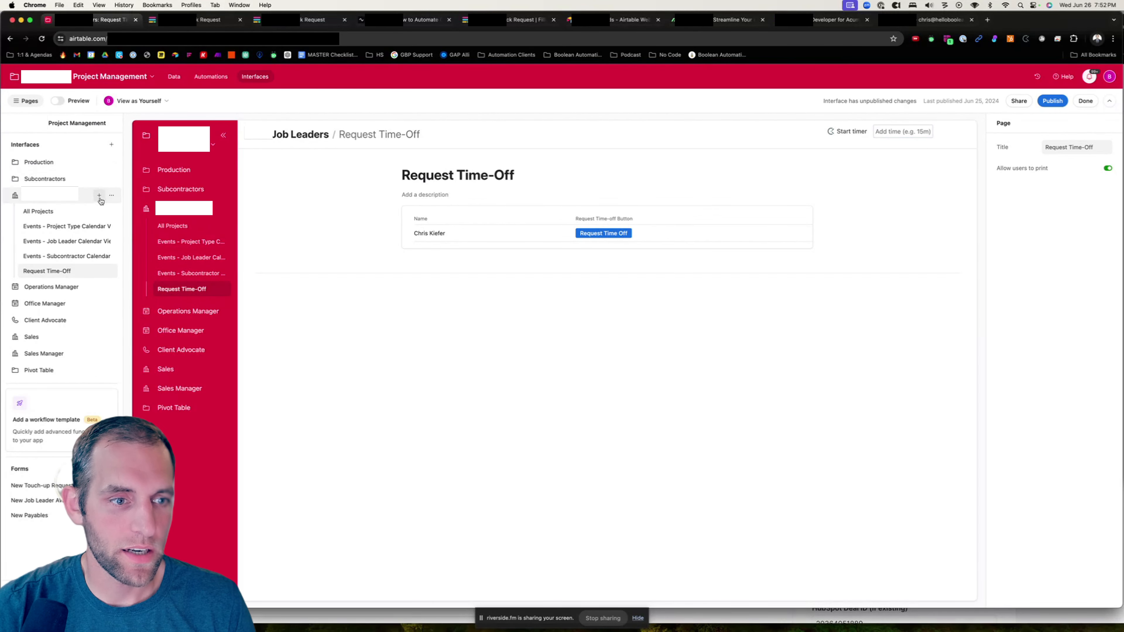
pyautogui.click(100, 196)
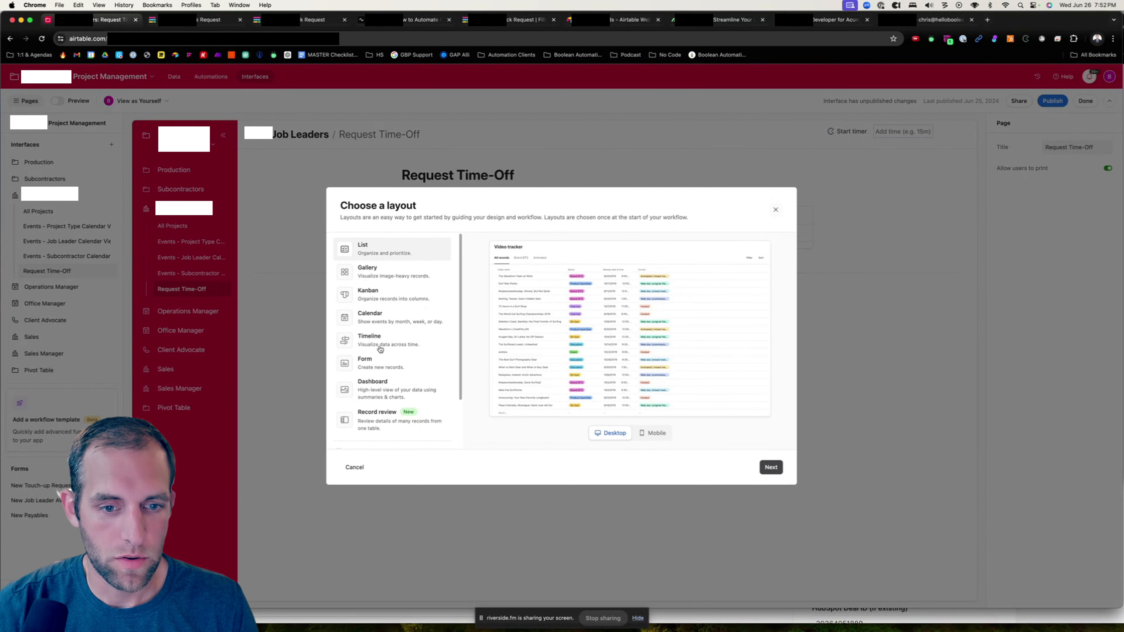
pyautogui.click(371, 423)
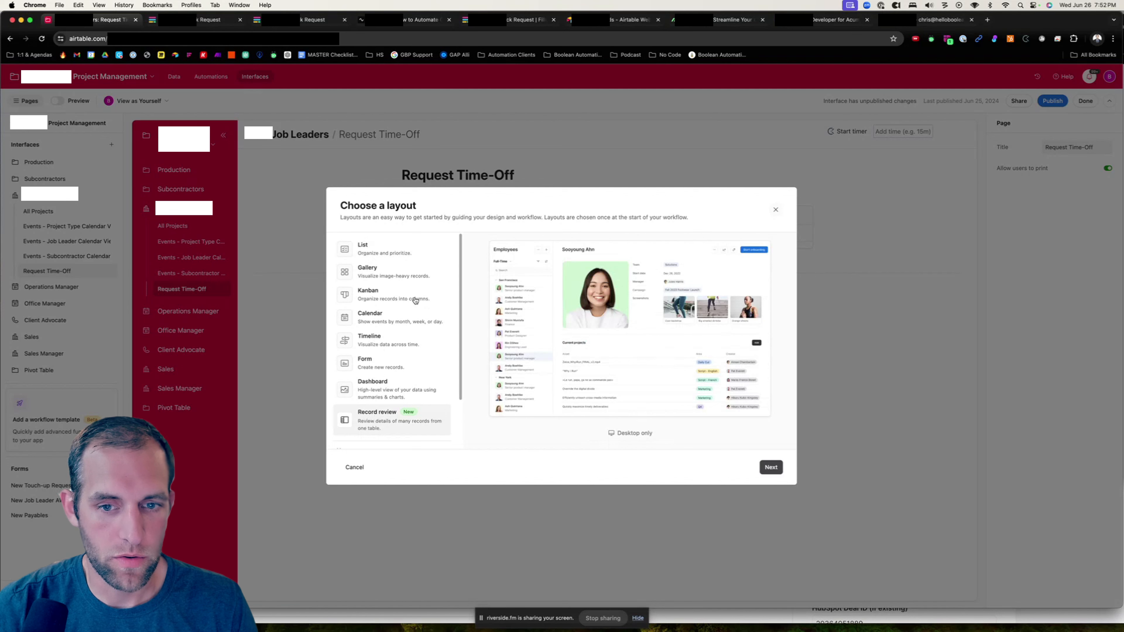
pyautogui.scroll(-3, 370, 421)
pyautogui.click(770, 468)
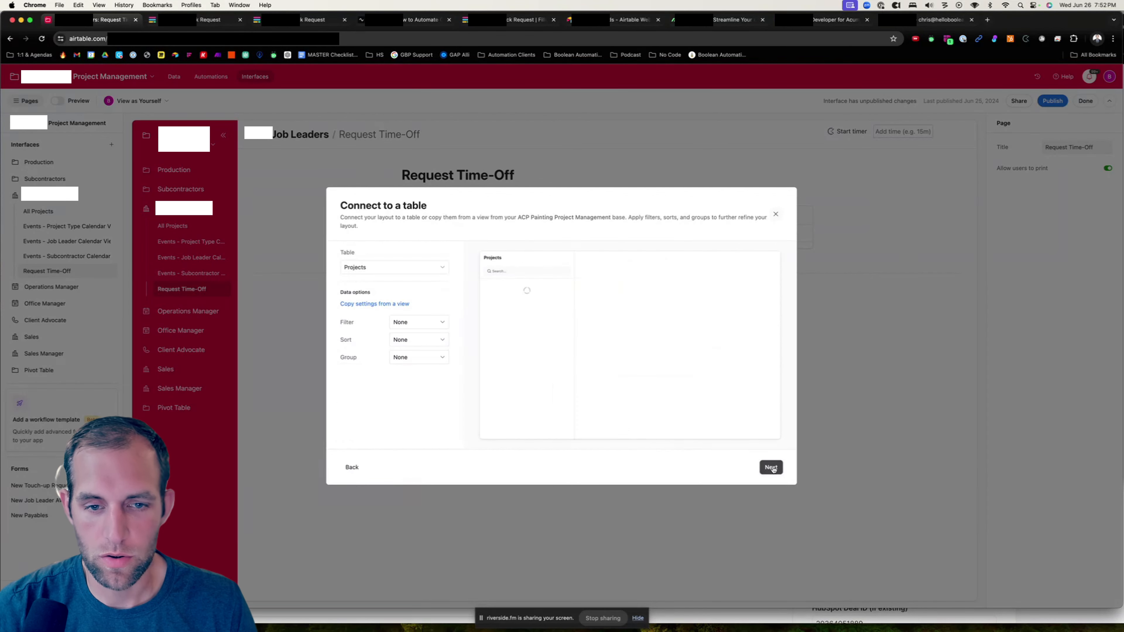
# - Connect the page to the Projects table and add a filter condition on the Pushback field
pyautogui.click(395, 267)
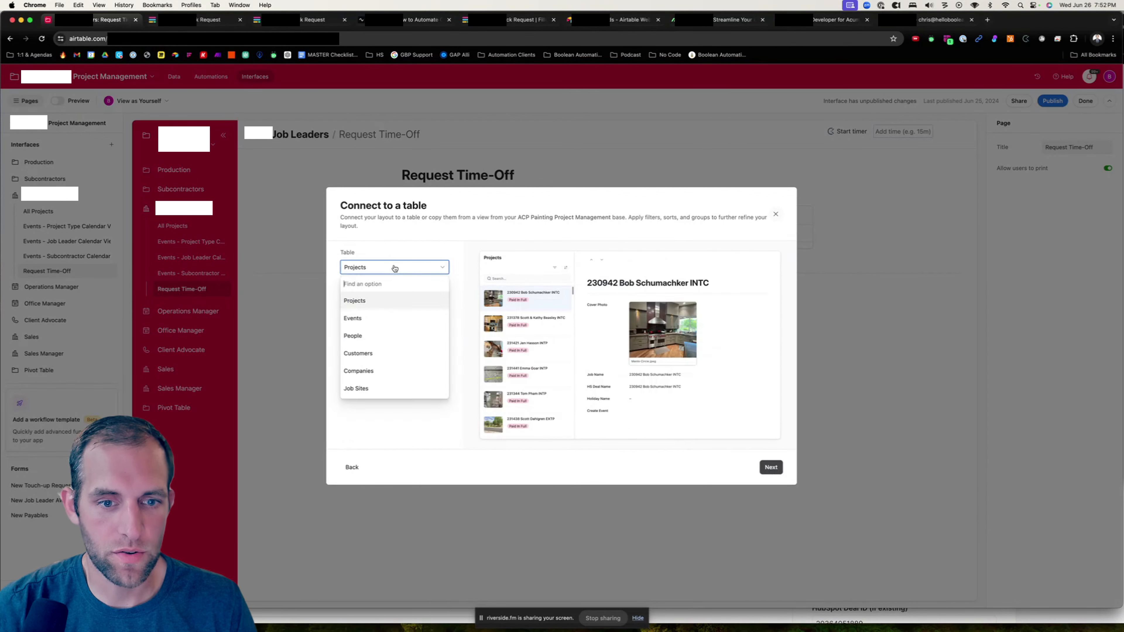
pyautogui.click(377, 301)
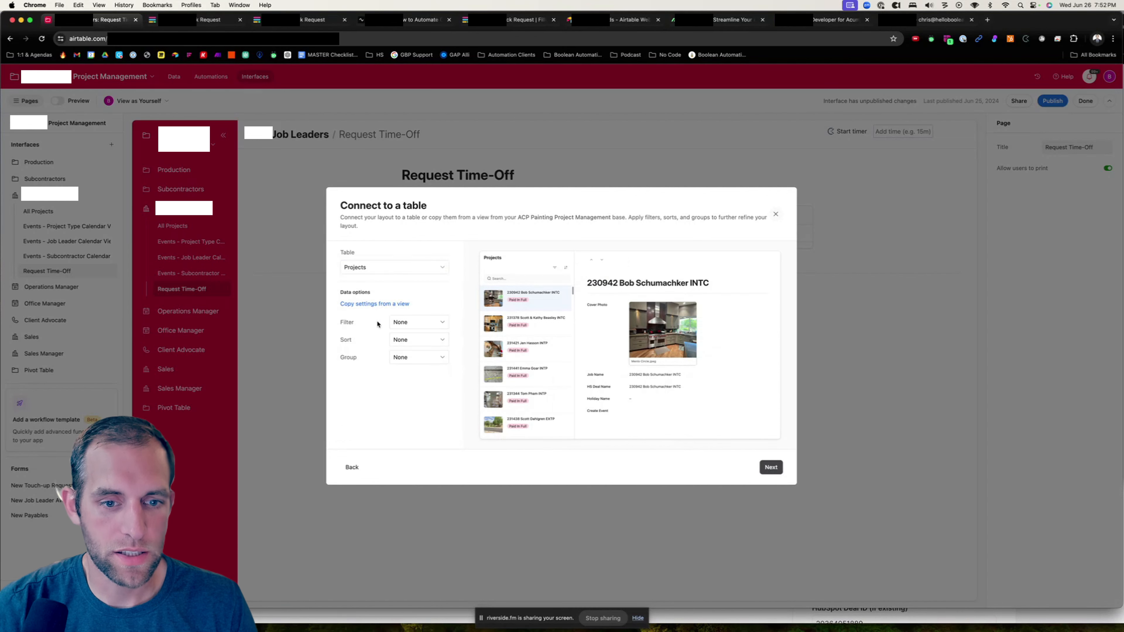
pyautogui.click(406, 323)
pyautogui.click(221, 377)
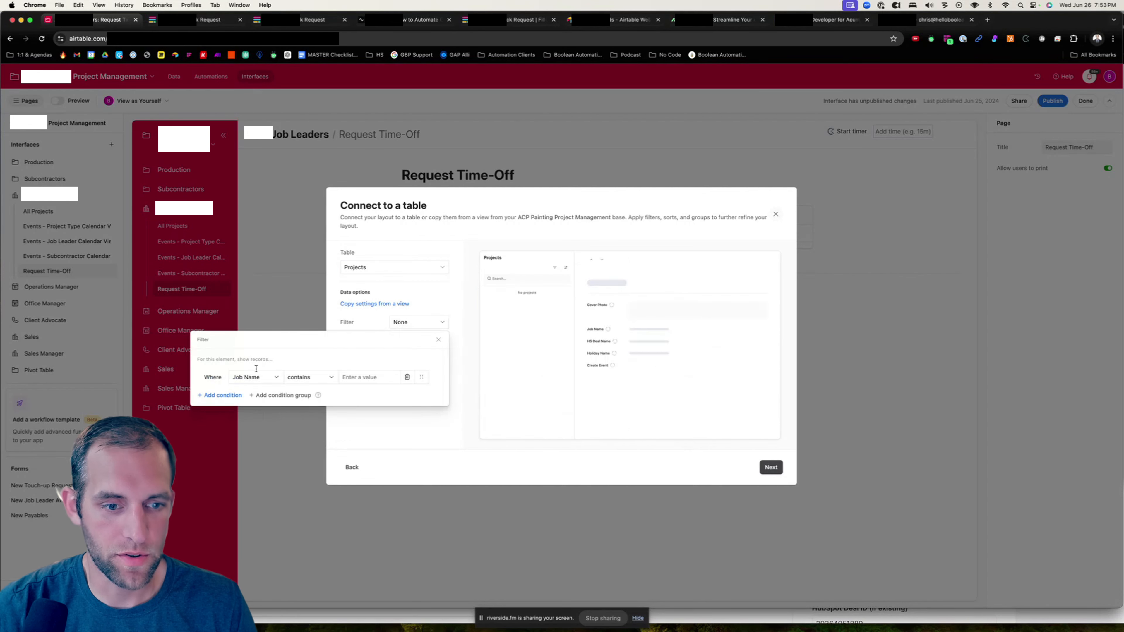
pyautogui.click(261, 376)
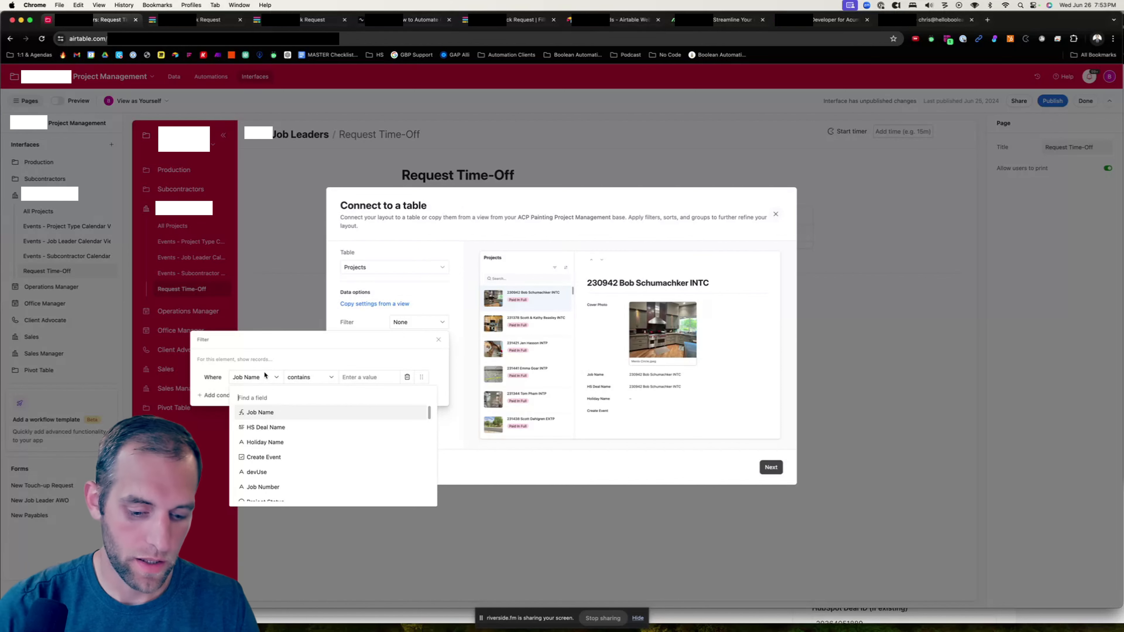
pyautogui.write('push')
pyautogui.click(260, 412)
# - Set the Pushback filter condition to is not empty, close the filter and continue to element selection
pyautogui.click(309, 377)
pyautogui.click(264, 493)
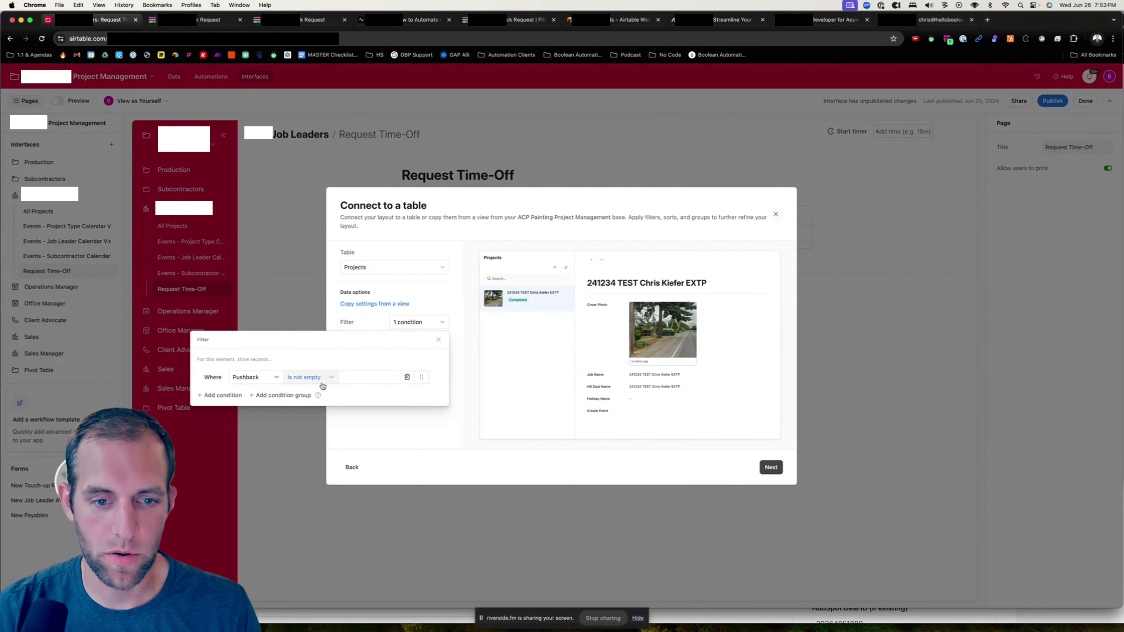
pyautogui.click(220, 395)
pyautogui.click(407, 395)
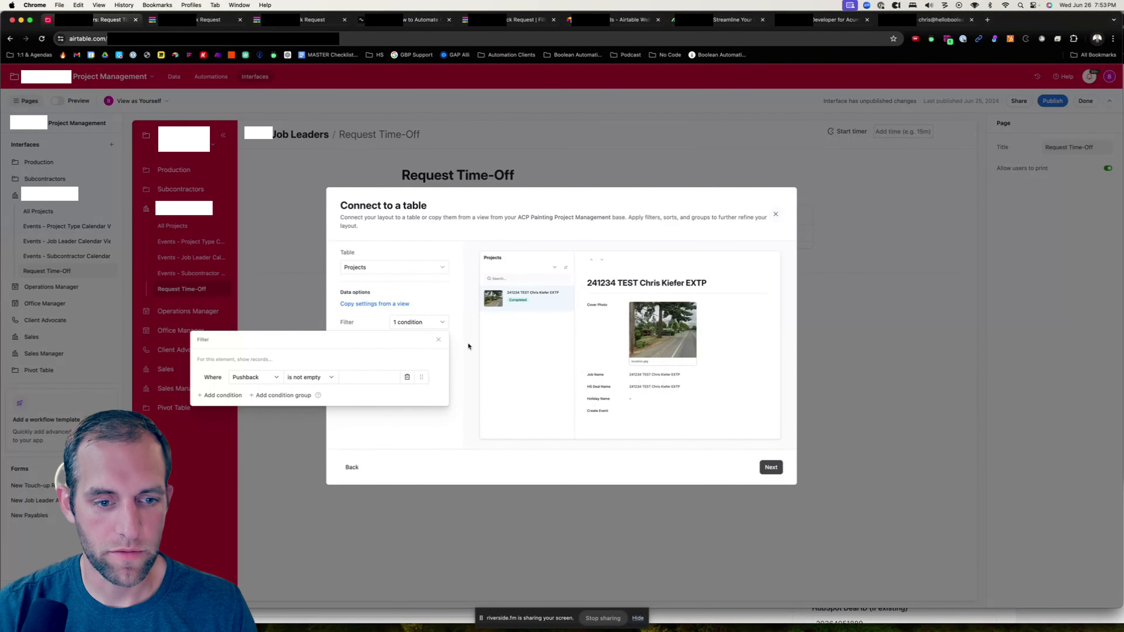
pyautogui.click(438, 341)
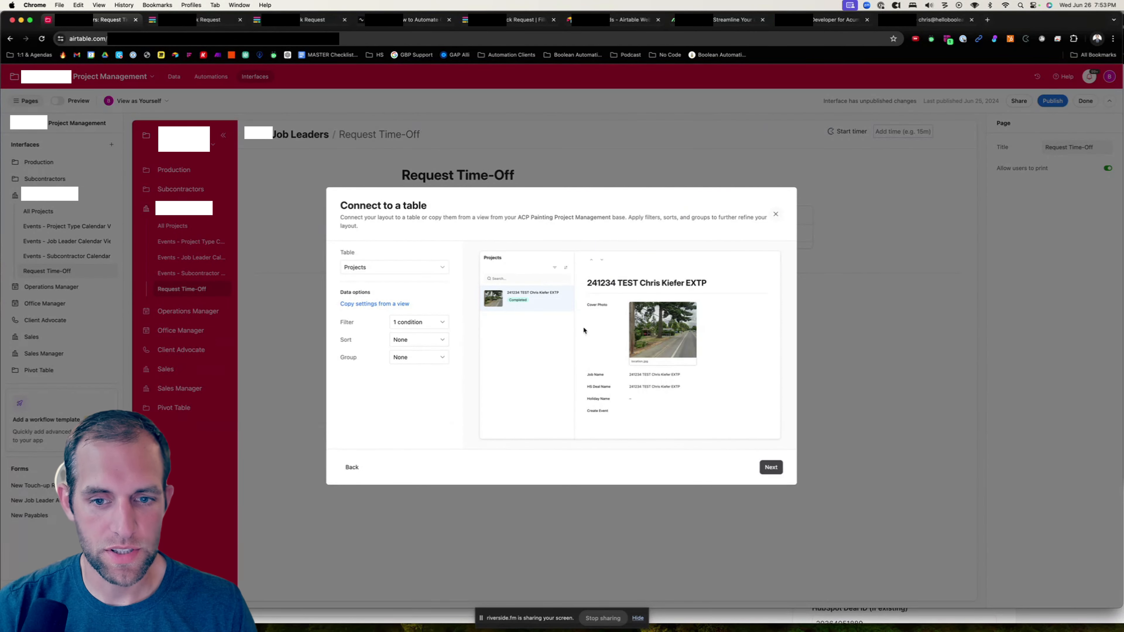
pyautogui.click(770, 470)
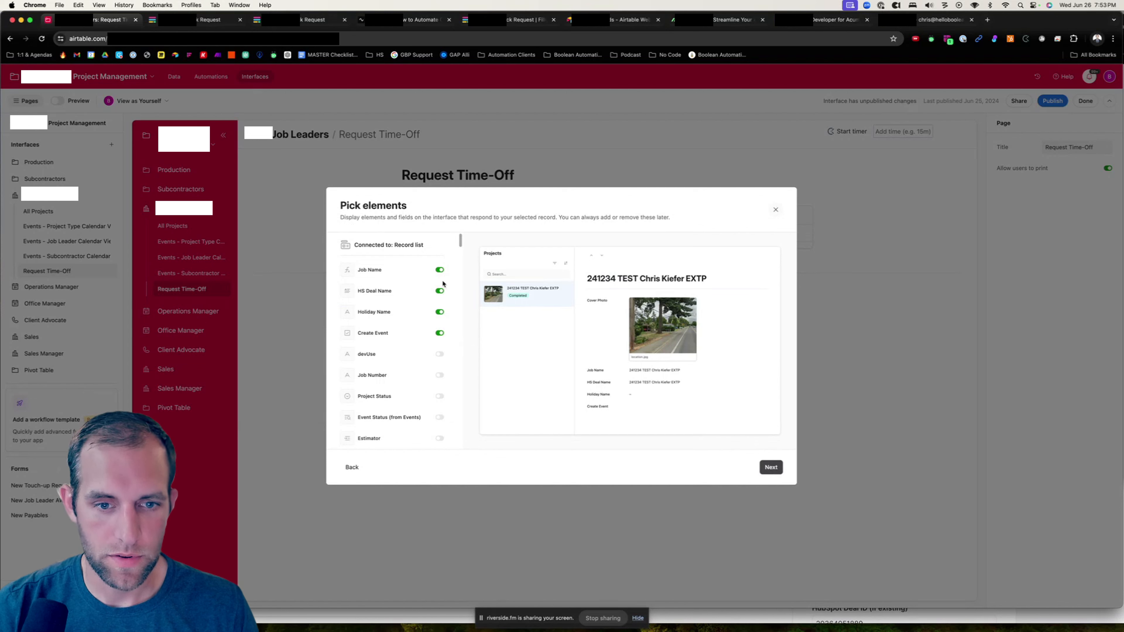
# - Hide HS Deal Name, Holiday Name and Create Event, and show Project Type, Estimator, Project Crew Leader and Project Job Leader
pyautogui.click(440, 292)
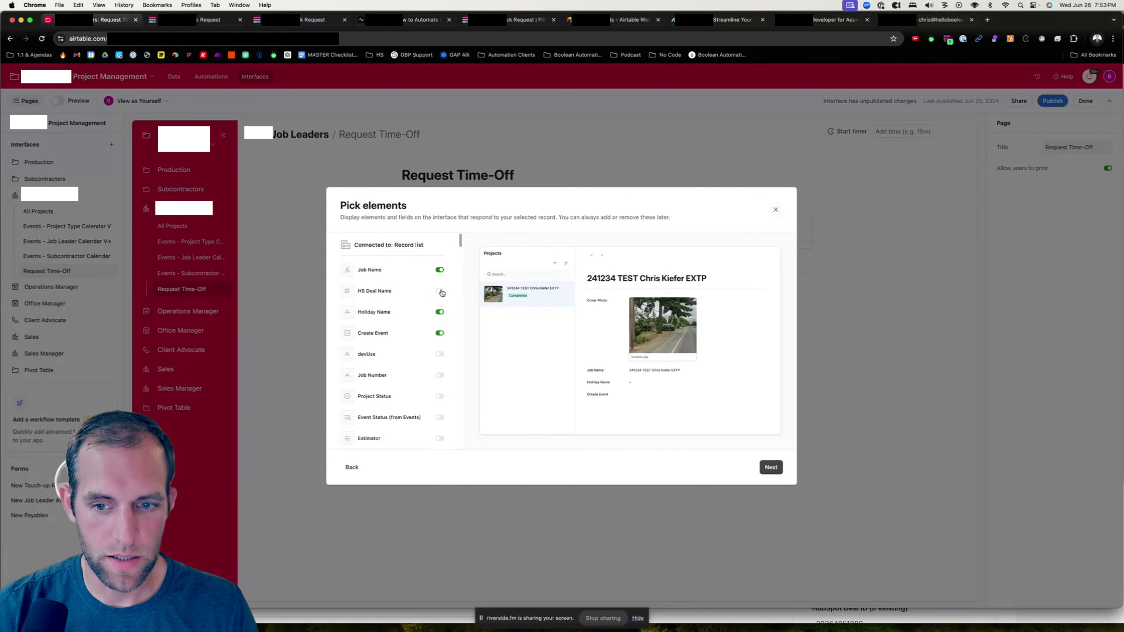
pyautogui.click(440, 313)
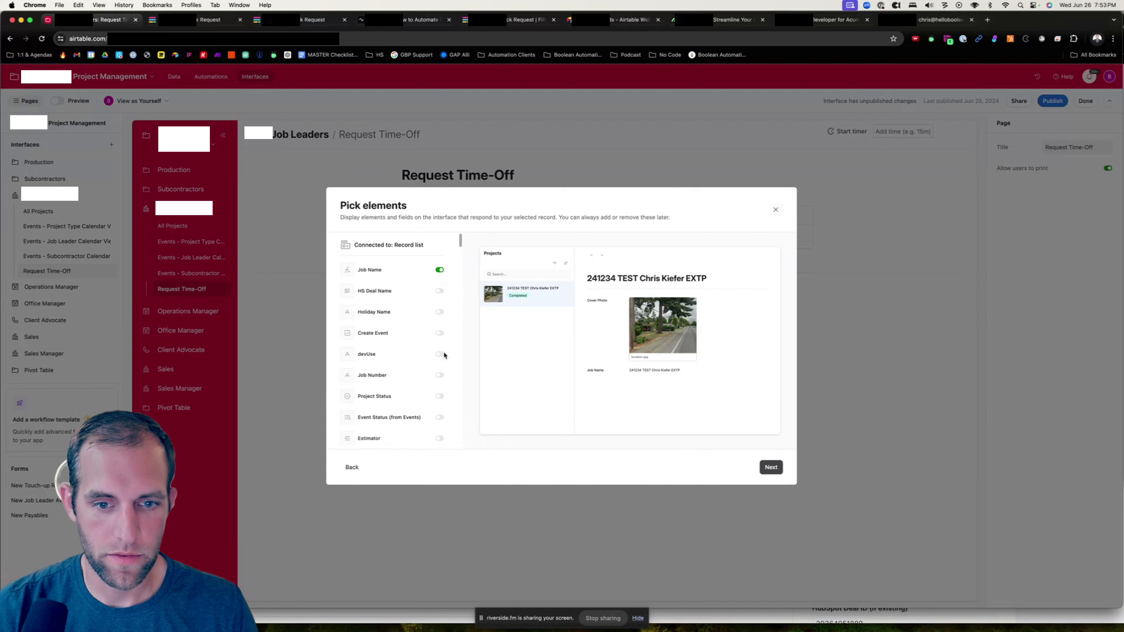
pyautogui.scroll(-5, 443, 355)
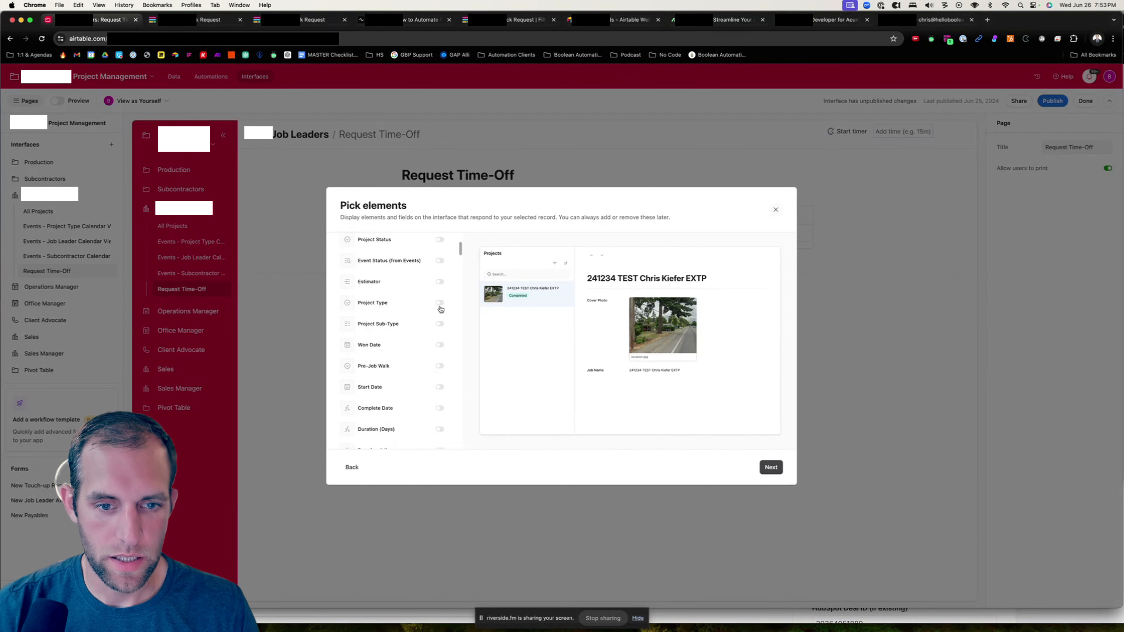
pyautogui.click(440, 303)
pyautogui.click(439, 282)
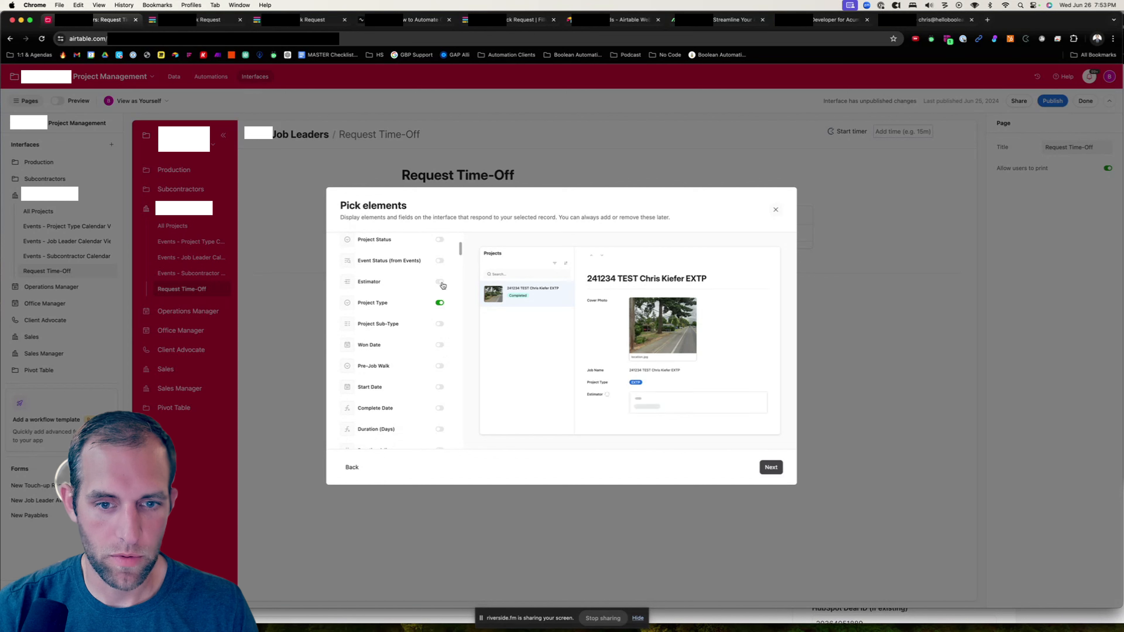
pyautogui.scroll(-6, 442, 327)
pyautogui.click(440, 291)
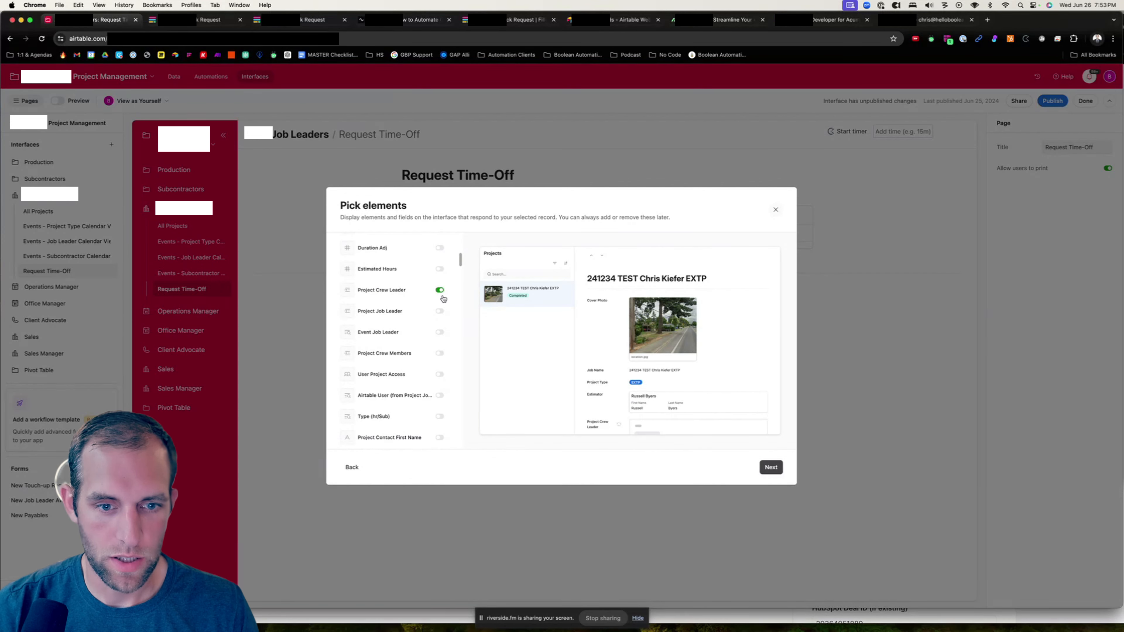
pyautogui.scroll(-5, 442, 350)
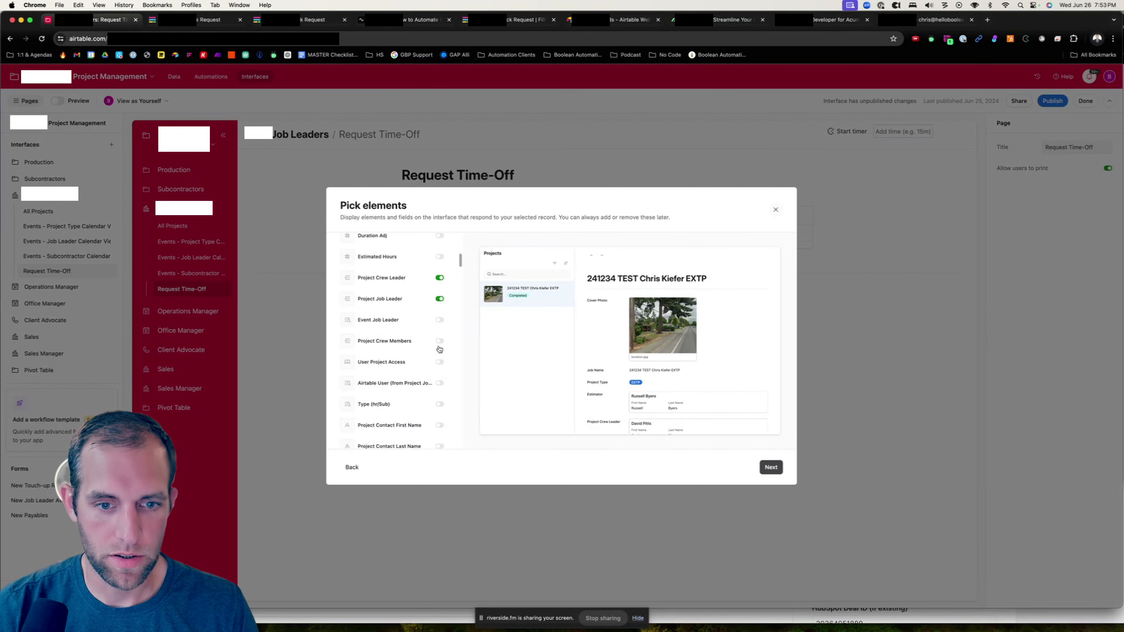
pyautogui.click(439, 287)
# - Search the element list for pushback fields and proceed to the naming step
pyautogui.press('super+f')
pyautogui.write('pushback')
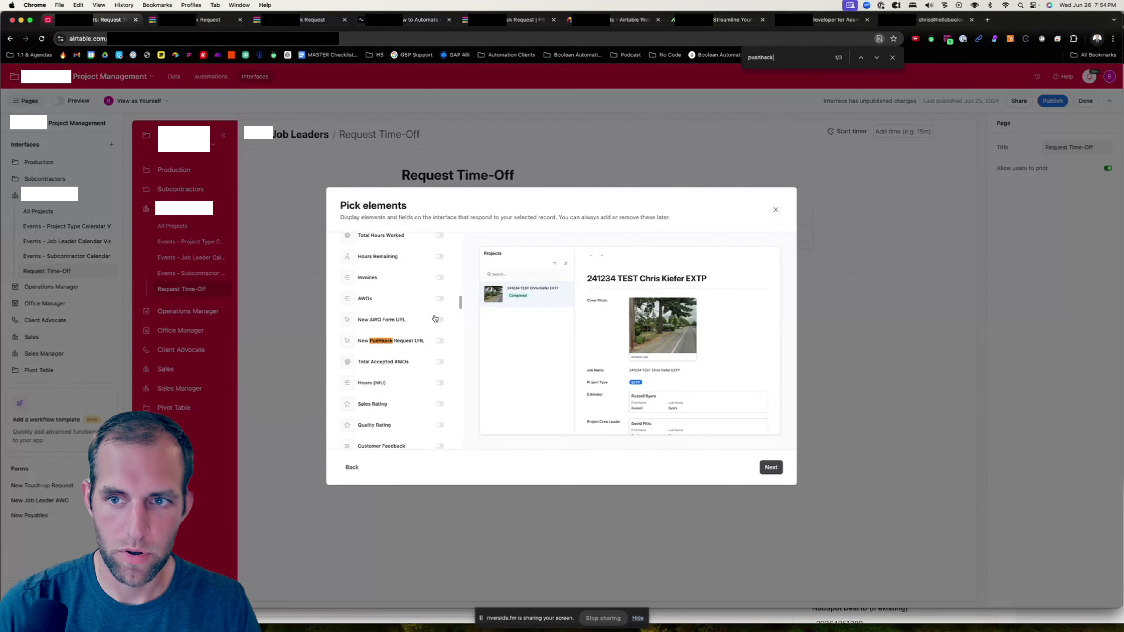
pyautogui.press('Return')
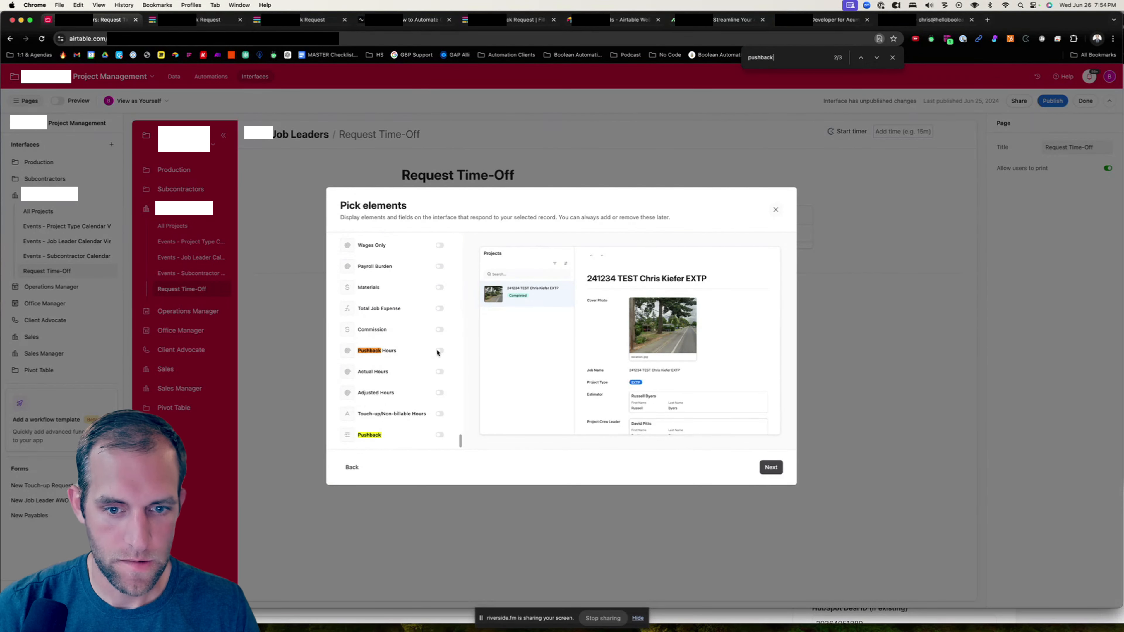
pyautogui.click(771, 467)
# - Name the new page Pushback Approvals and finish creating it
pyautogui.write('P')
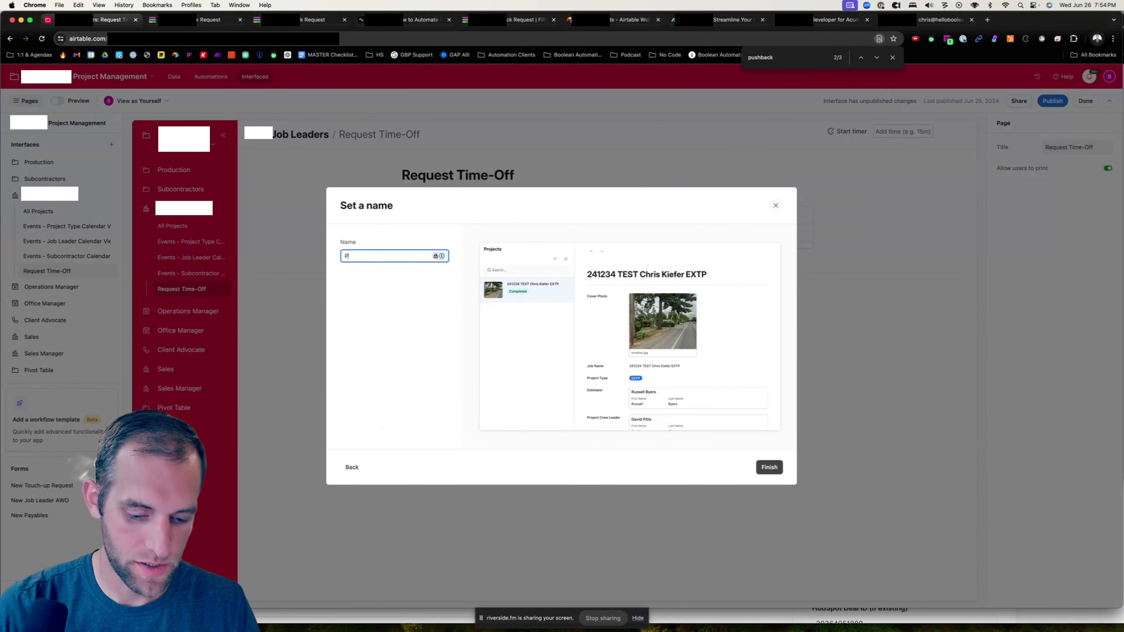
pyautogui.write('ushback Approva')
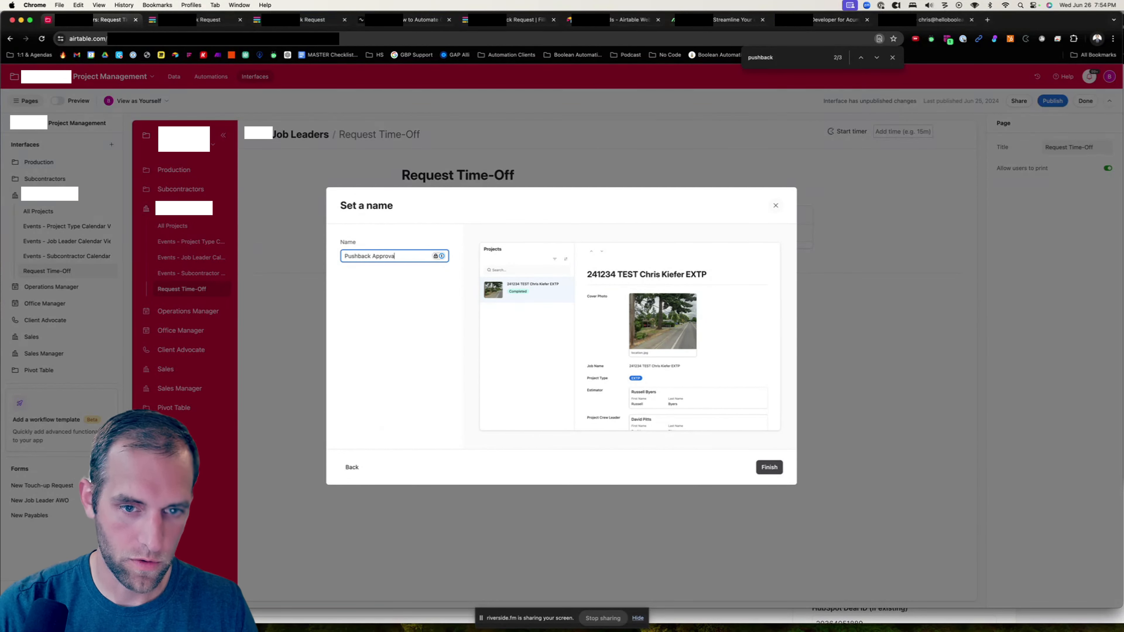
pyautogui.write('ls')
pyautogui.press('Return')
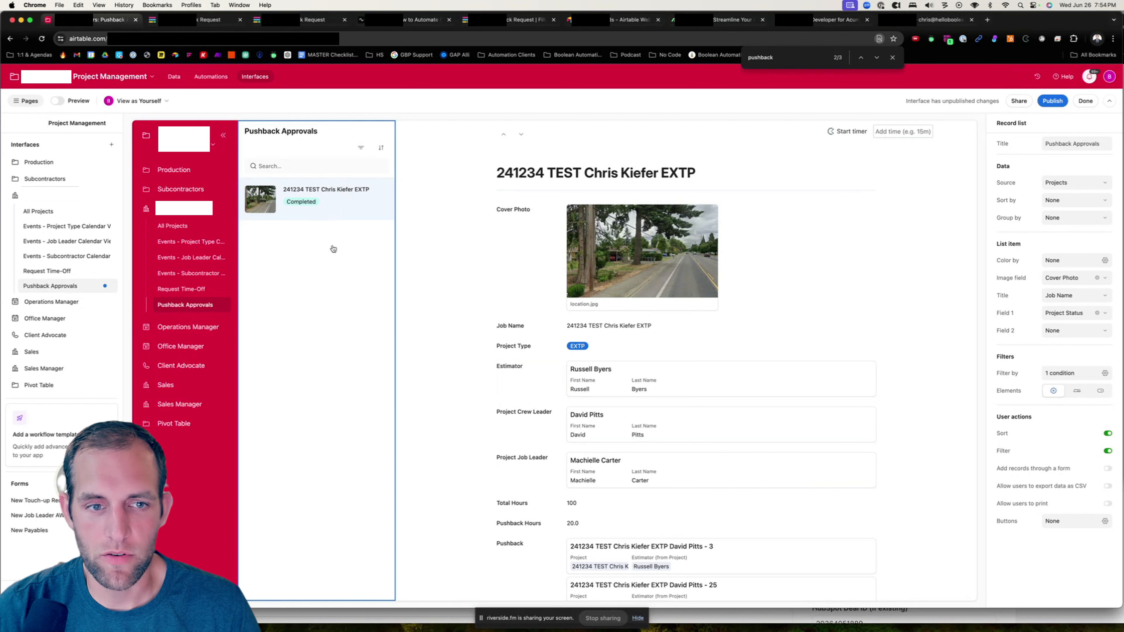
# - In the Pushback element's field visibility, show Pushback Request Status and move it to the top
pyautogui.scroll(-3, 686, 336)
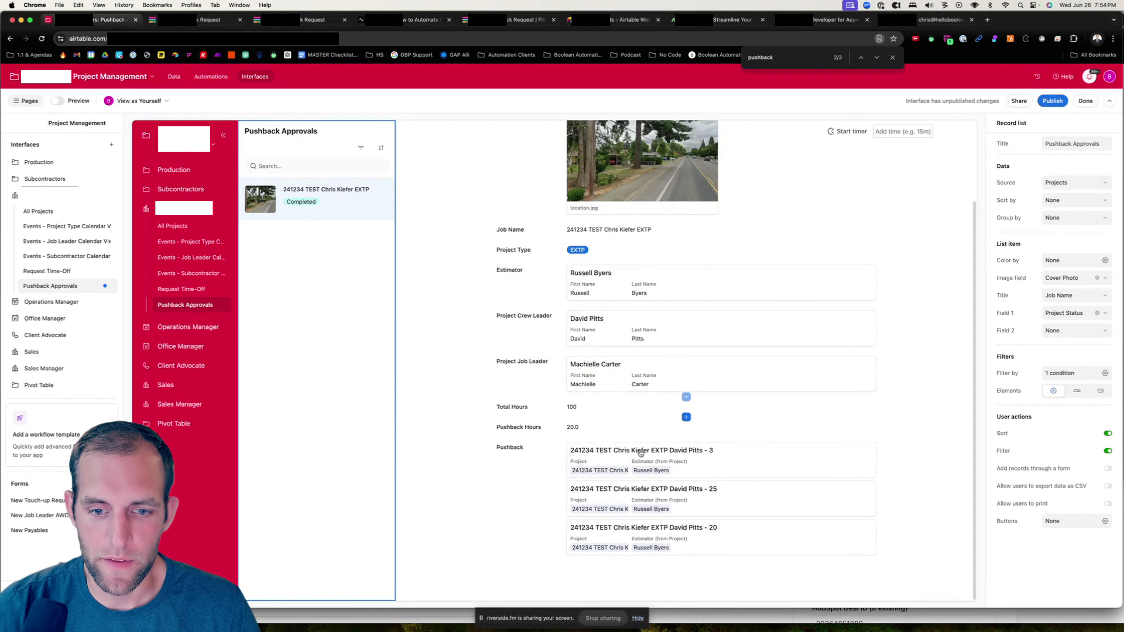
pyautogui.click(668, 479)
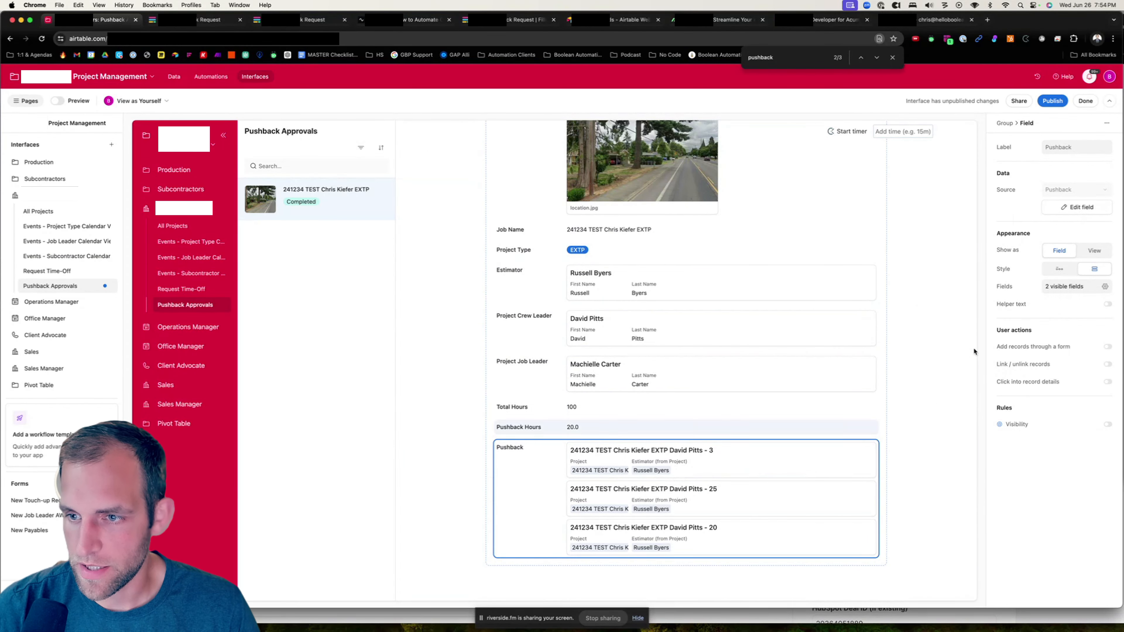
pyautogui.click(1104, 286)
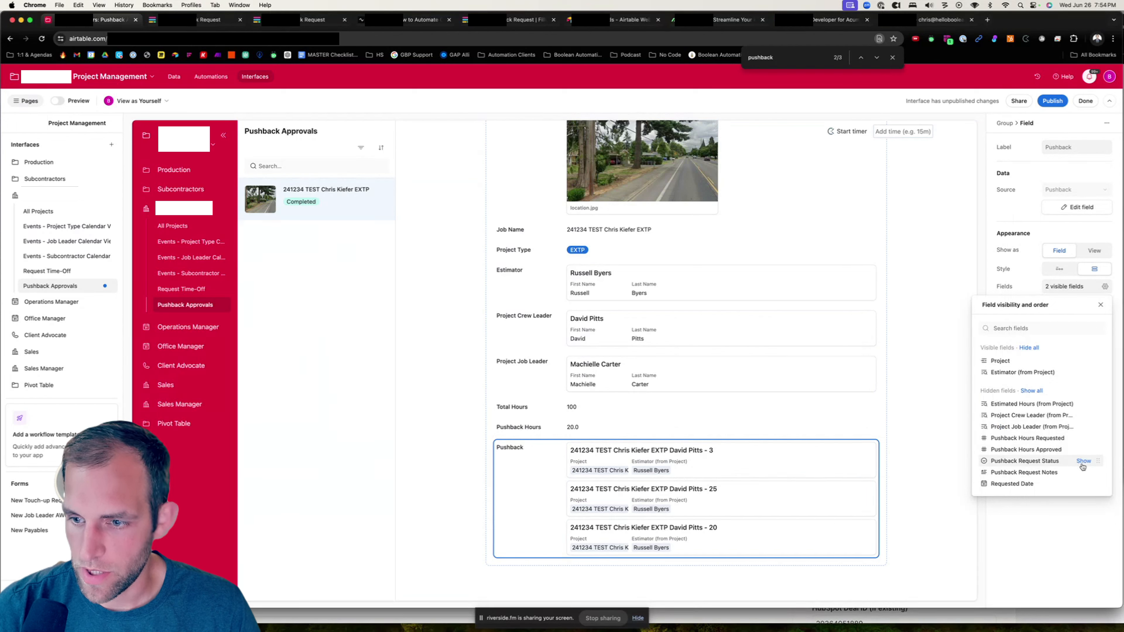
pyautogui.click(1084, 461)
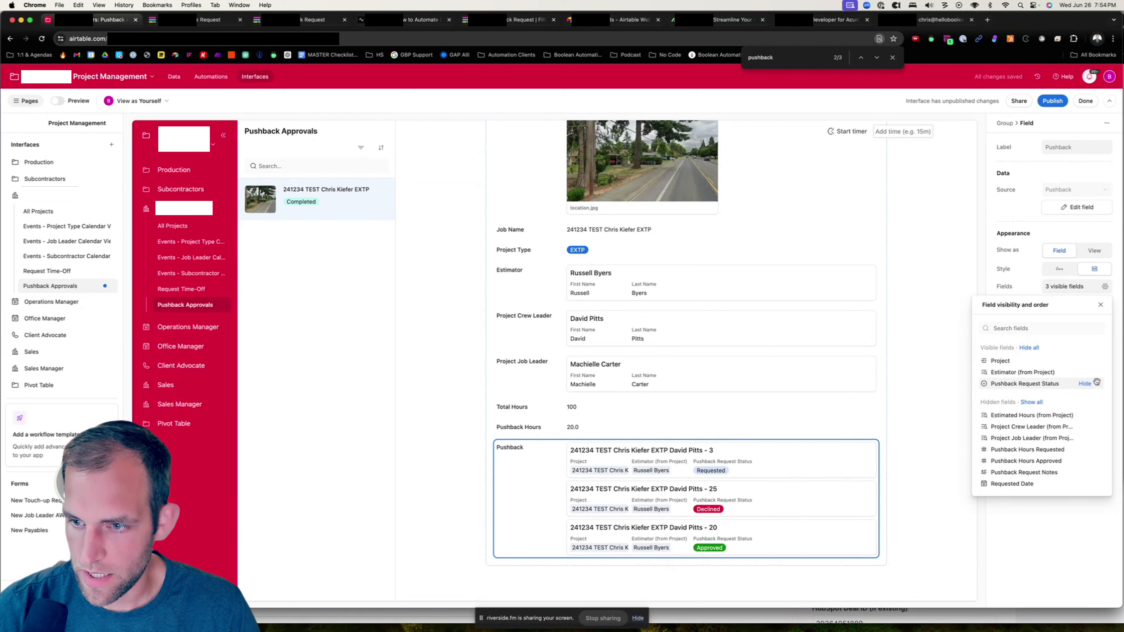
pyautogui.moveTo(1097, 359); pyautogui.dragTo(1092, 361)
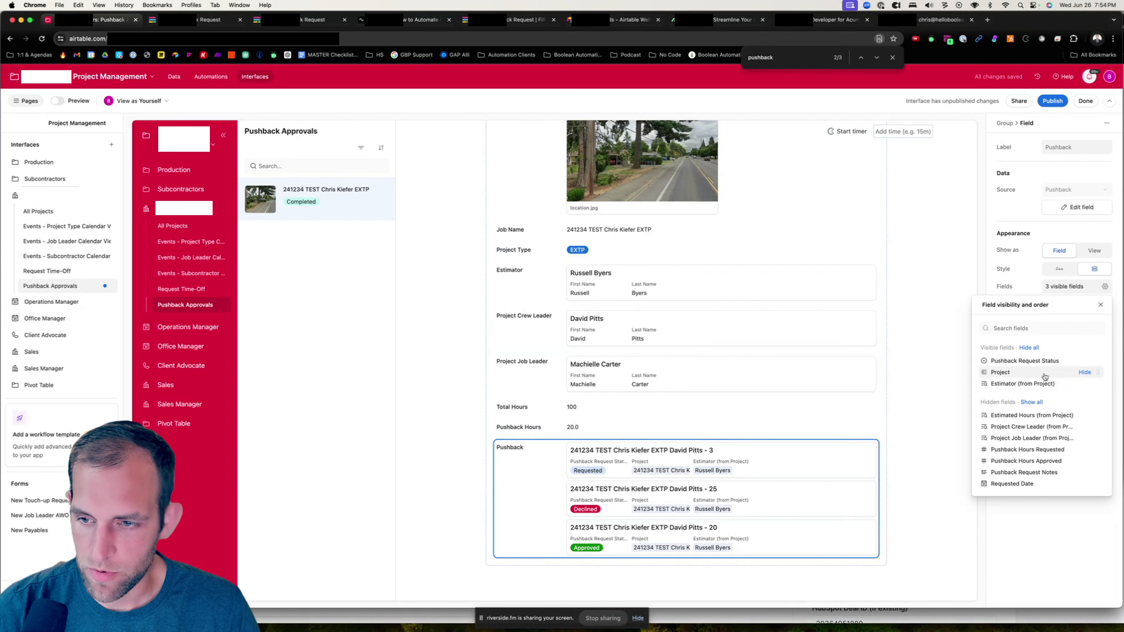
# - Hide Project and Estimator, and show Pushback Hours Requested and Pushback Request Notes in the Pushback element
pyautogui.click(1085, 372)
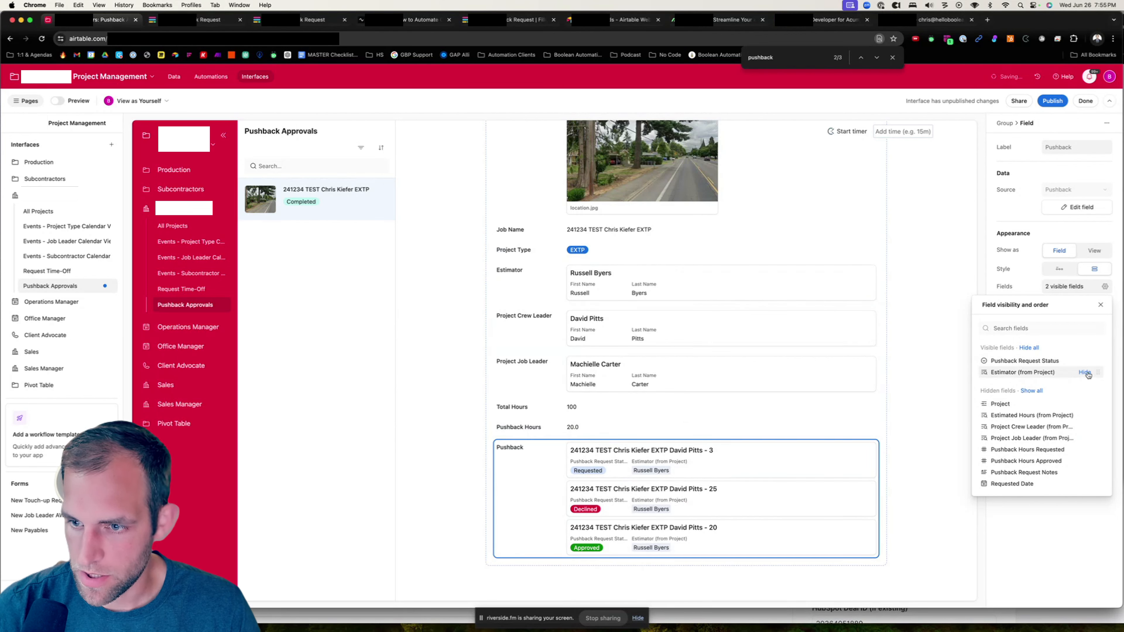
pyautogui.click(1085, 373)
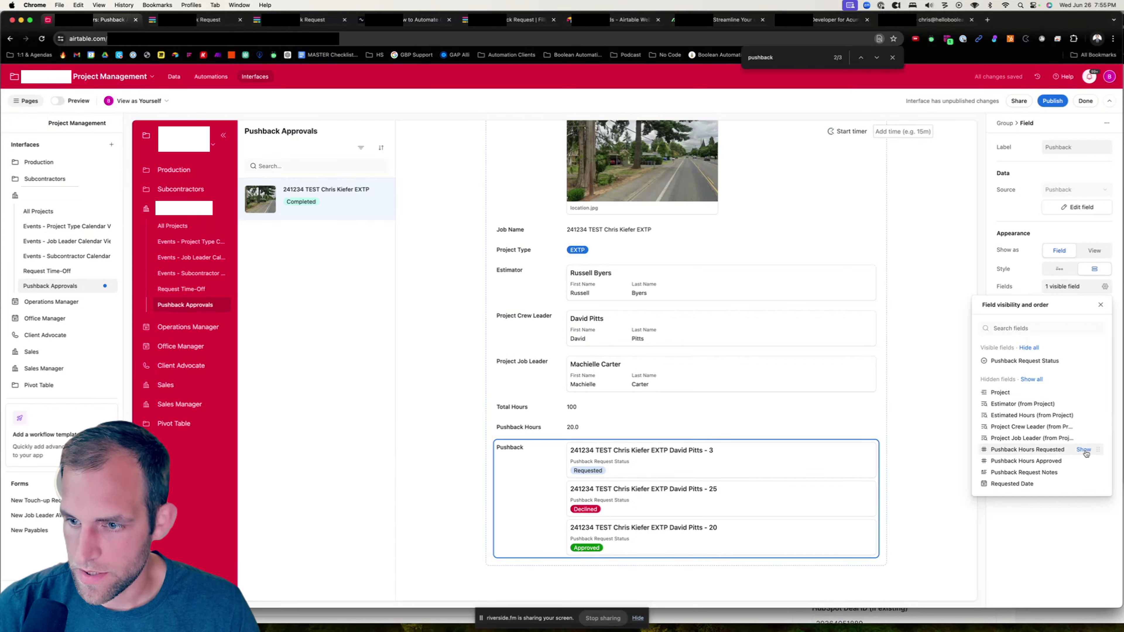
pyautogui.click(1083, 449)
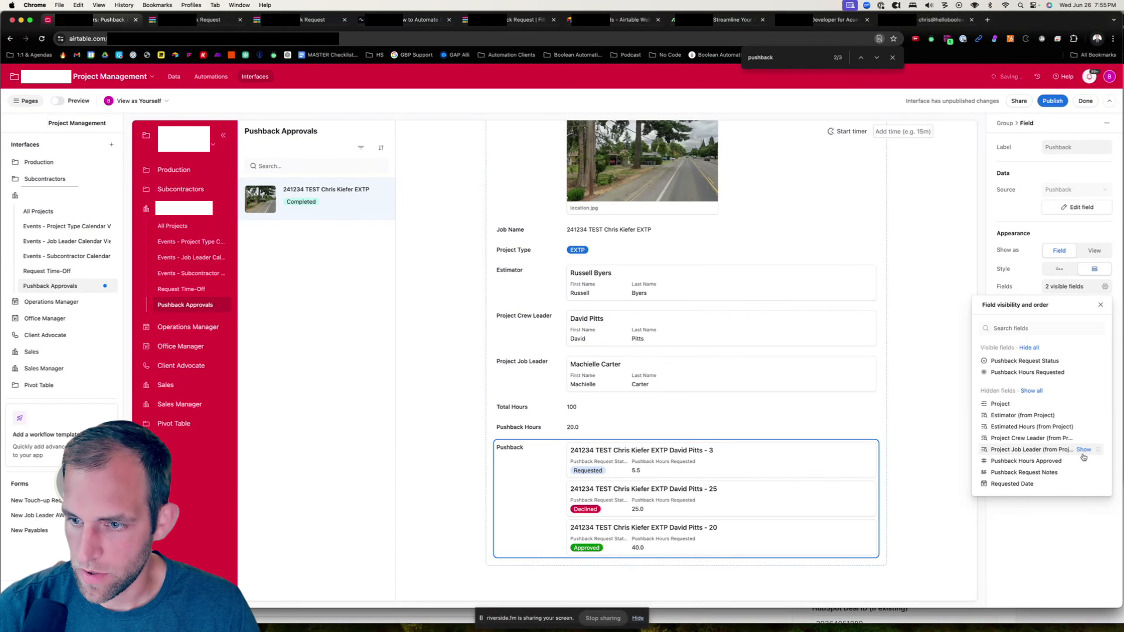
pyautogui.click(1082, 472)
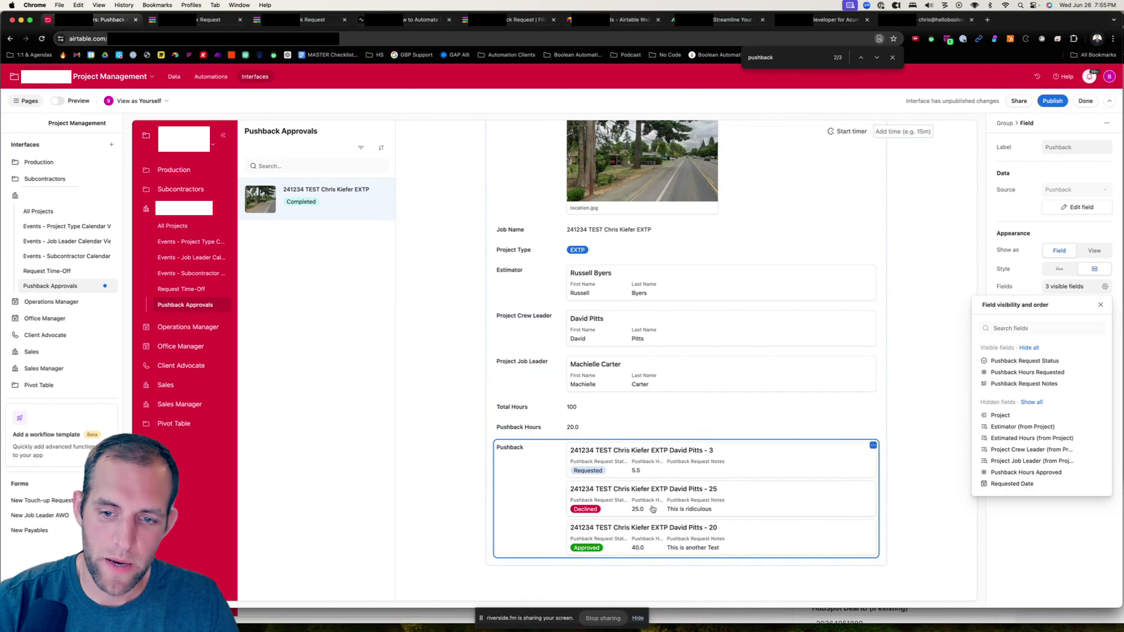
# - Move the Pushback element up to sit directly below the Cover Photo
pyautogui.click(514, 539)
pyautogui.moveTo(514, 539); pyautogui.dragTo(527, 286)
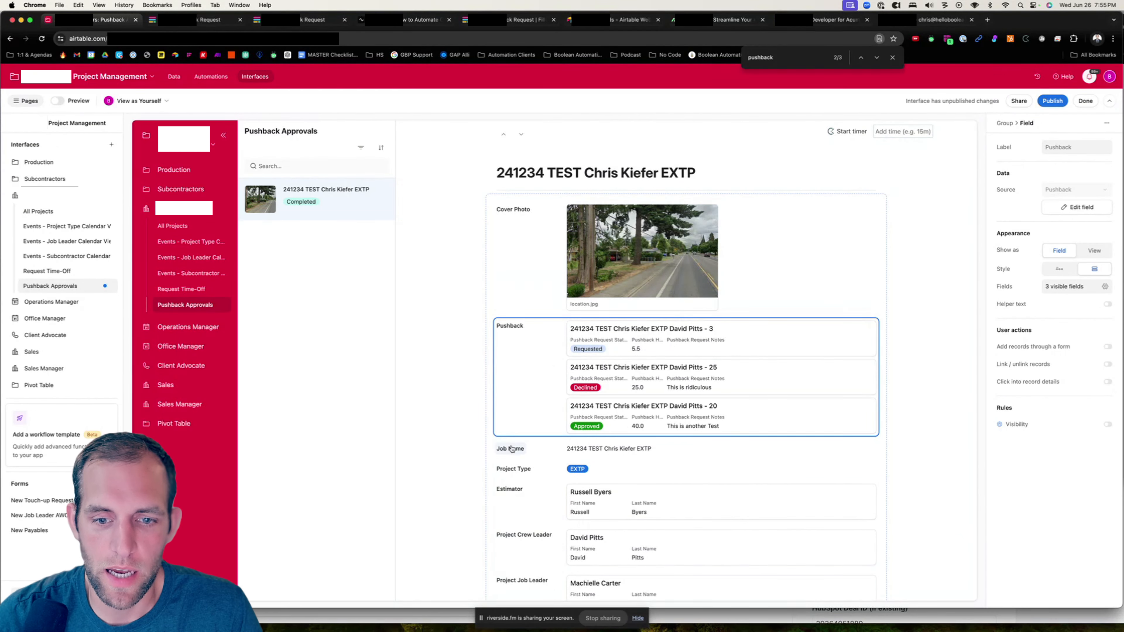
# - Add a group titled Pushback Details at the top of the record layout and move the Pushback element into it
pyautogui.click(850, 449)
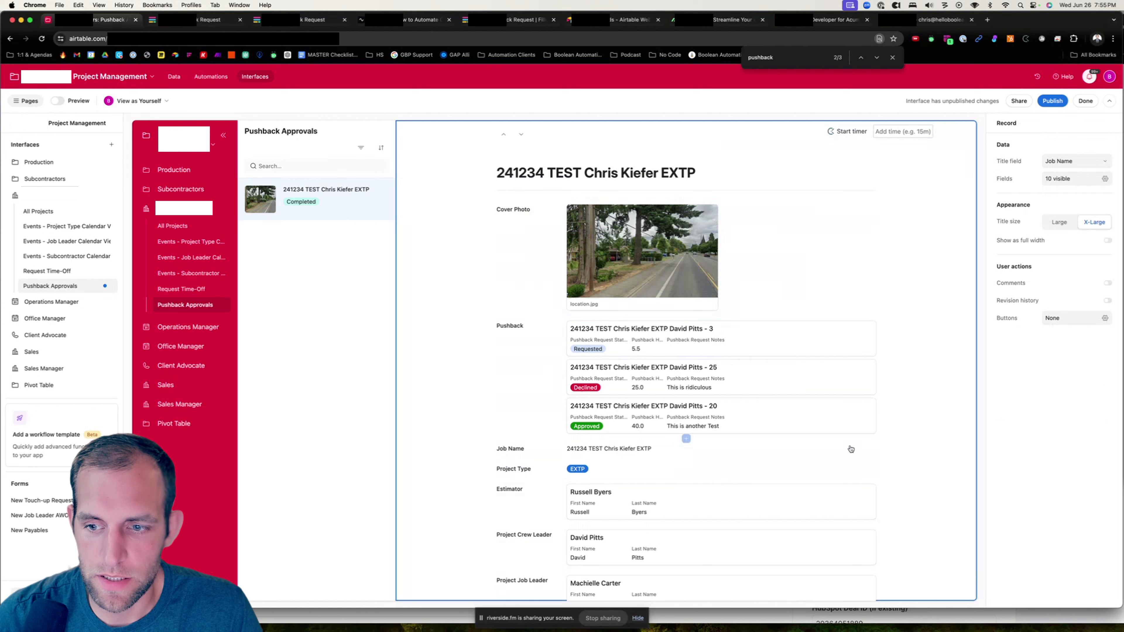
pyautogui.click(685, 439)
pyautogui.click(553, 218)
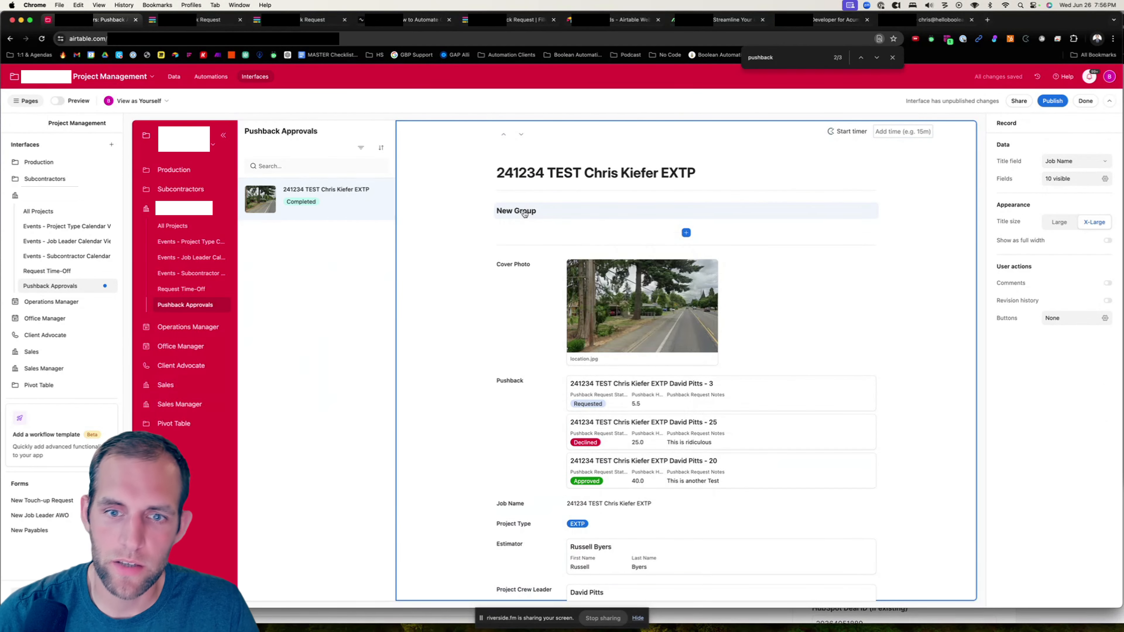
pyautogui.click(553, 213)
pyautogui.write('Pushback Details')
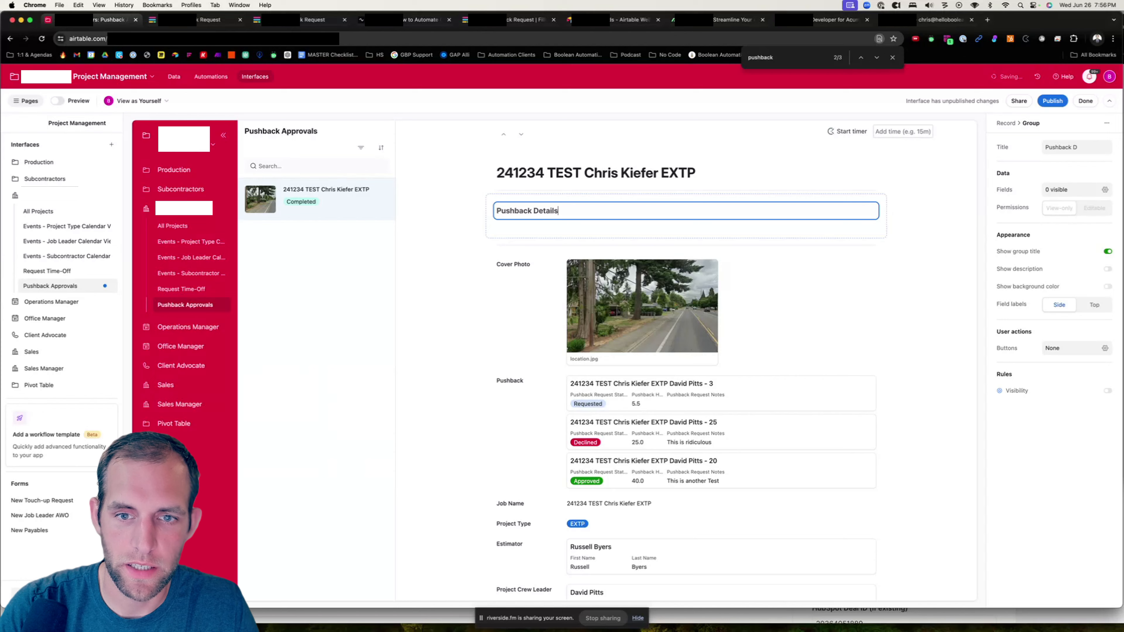
pyautogui.scroll(-2, 513, 362)
pyautogui.moveTo(514, 362); pyautogui.dragTo(523, 228)
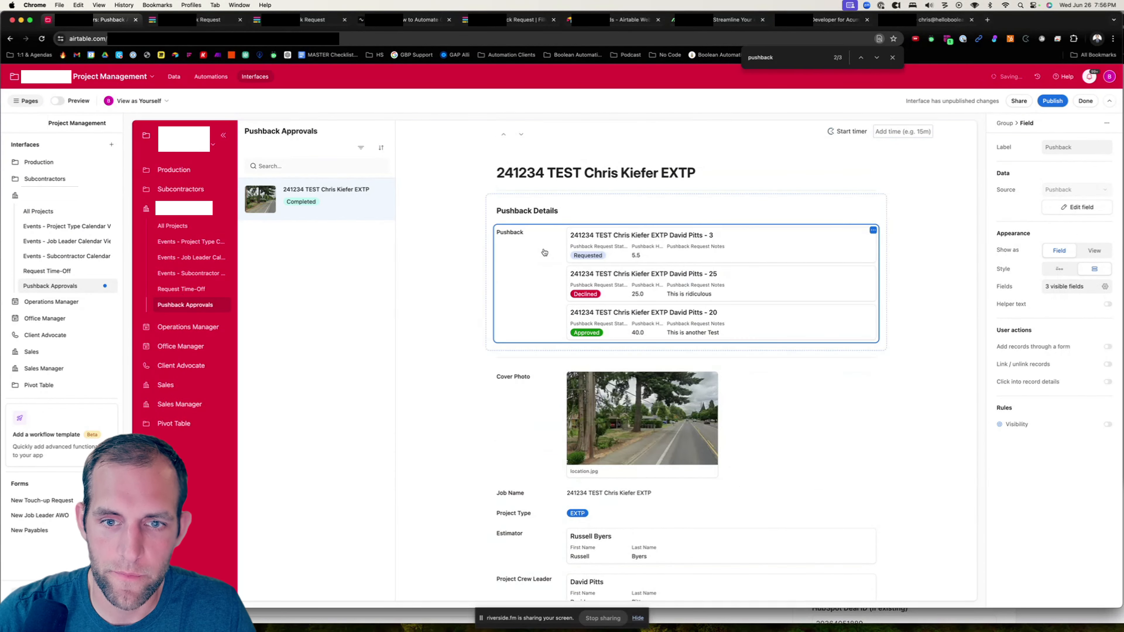
# - Add a second group below it and title it Additional Project Details
pyautogui.click(677, 358)
pyautogui.click(504, 378)
pyautogui.click(504, 378)
pyautogui.doubleClick(504, 378)
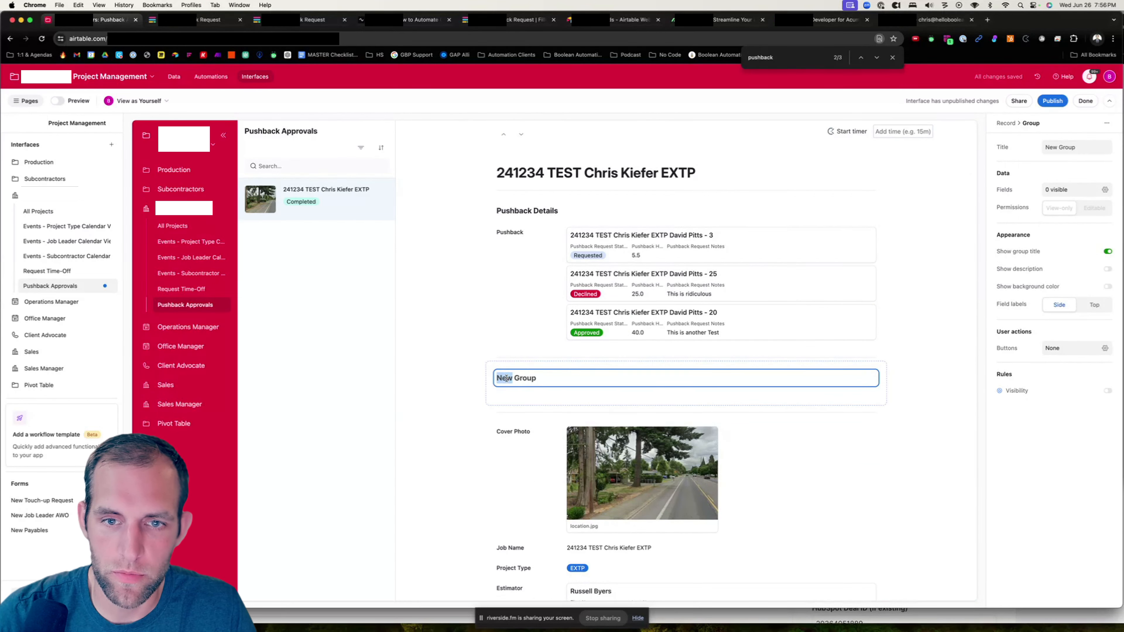
pyautogui.tripleClick(520, 381)
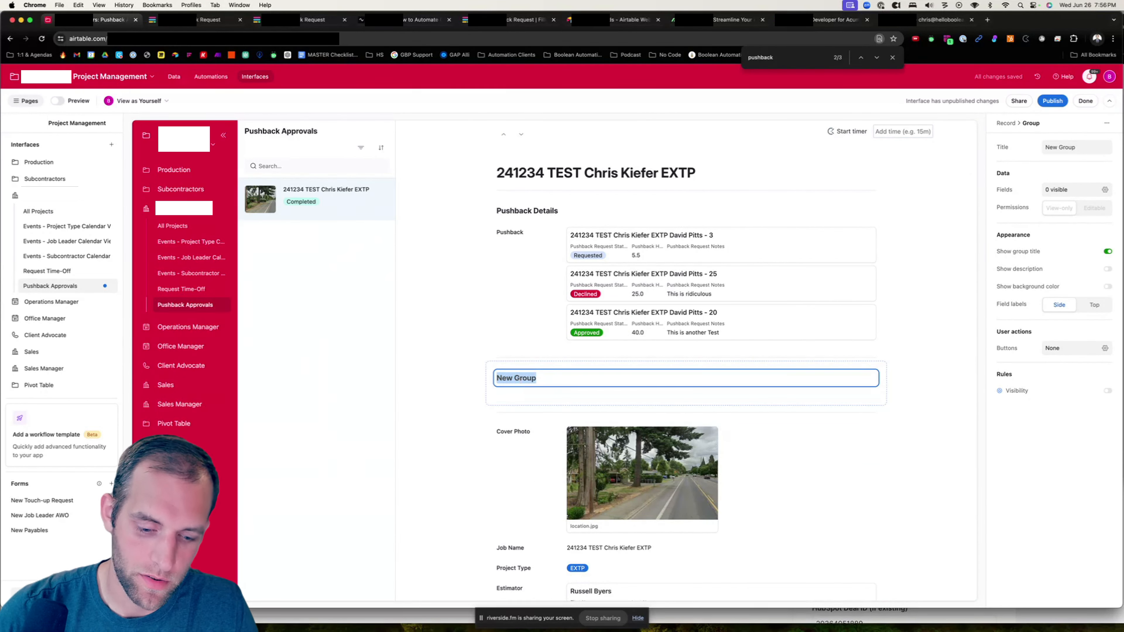
pyautogui.write('Additional Project DD')
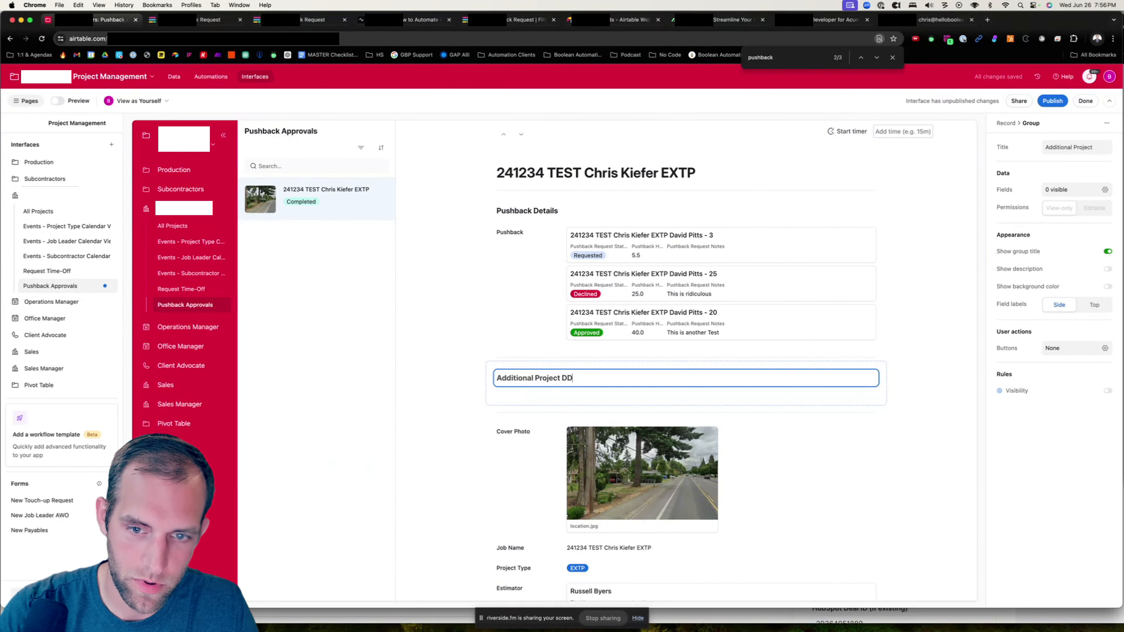
pyautogui.press('BackSpace')
pyautogui.write('etails')
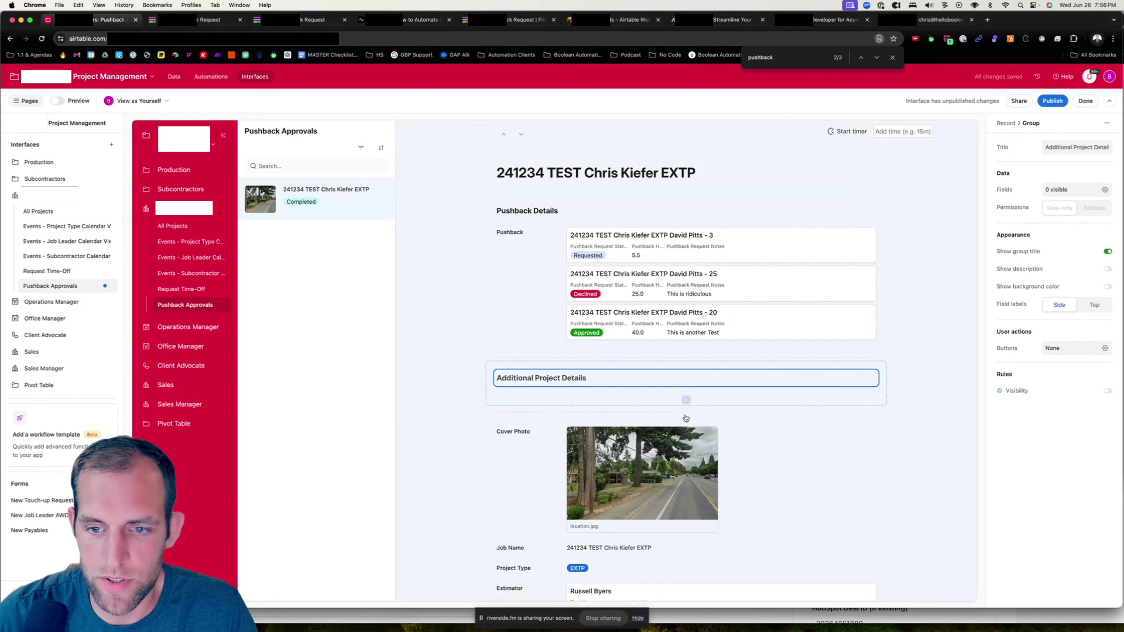
# - Arrange Project Type, Estimator, Project Crew Leader and Project Job Leader beside the Cover Photo in Additional Project Details, and move the hour fields above it
pyautogui.scroll(-2, 552, 379)
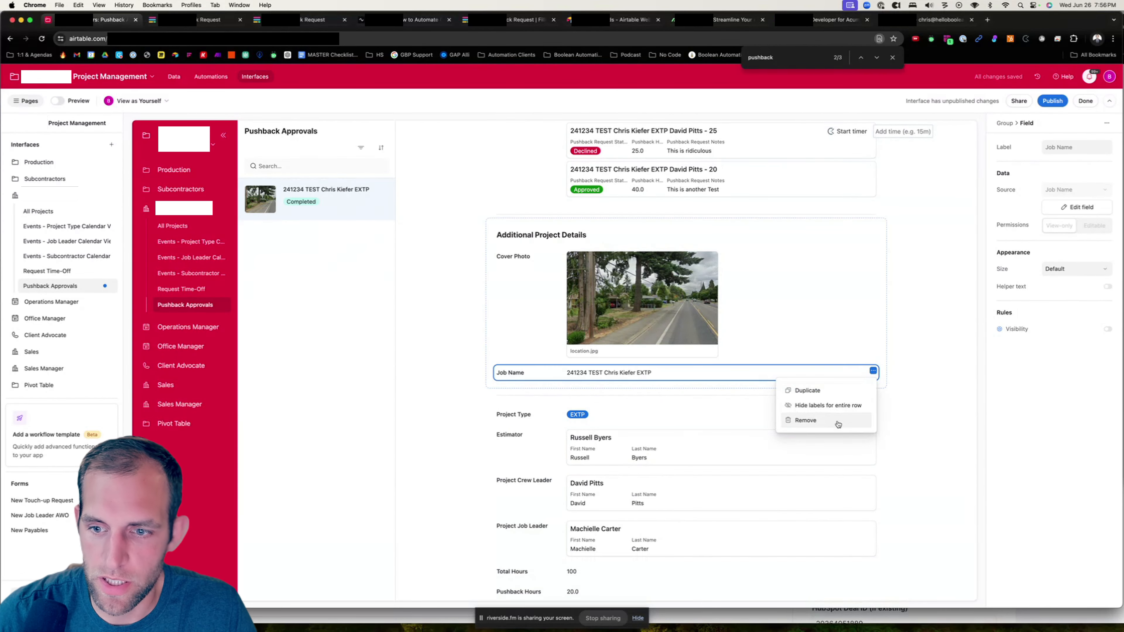
pyautogui.click(838, 422)
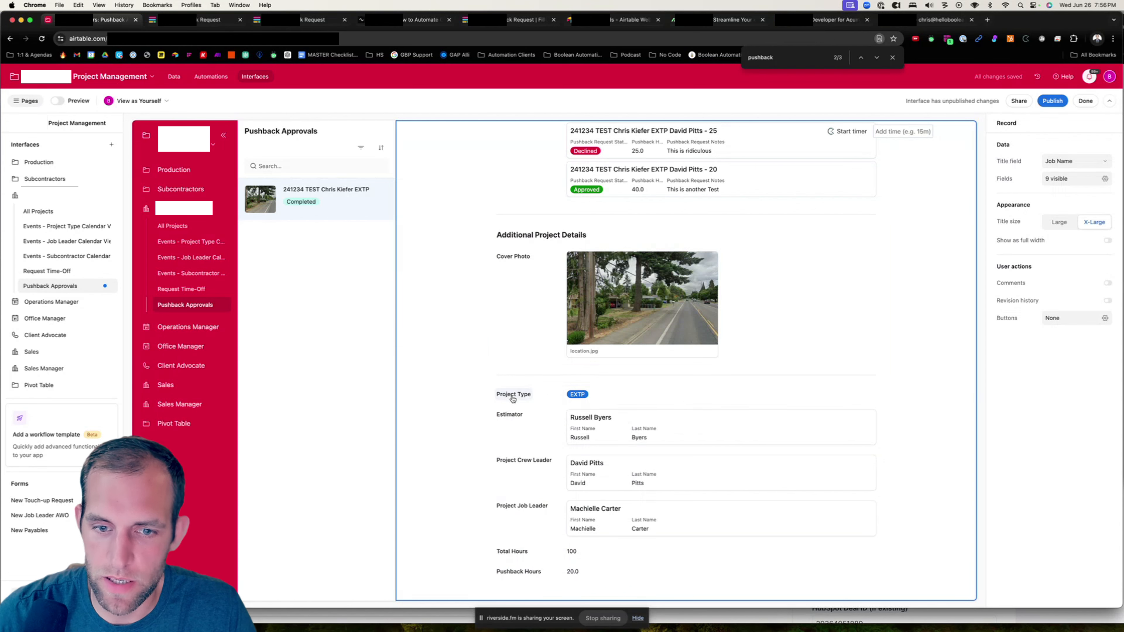
pyautogui.moveTo(511, 390); pyautogui.dragTo(858, 299)
pyautogui.moveTo(502, 409); pyautogui.dragTo(805, 304)
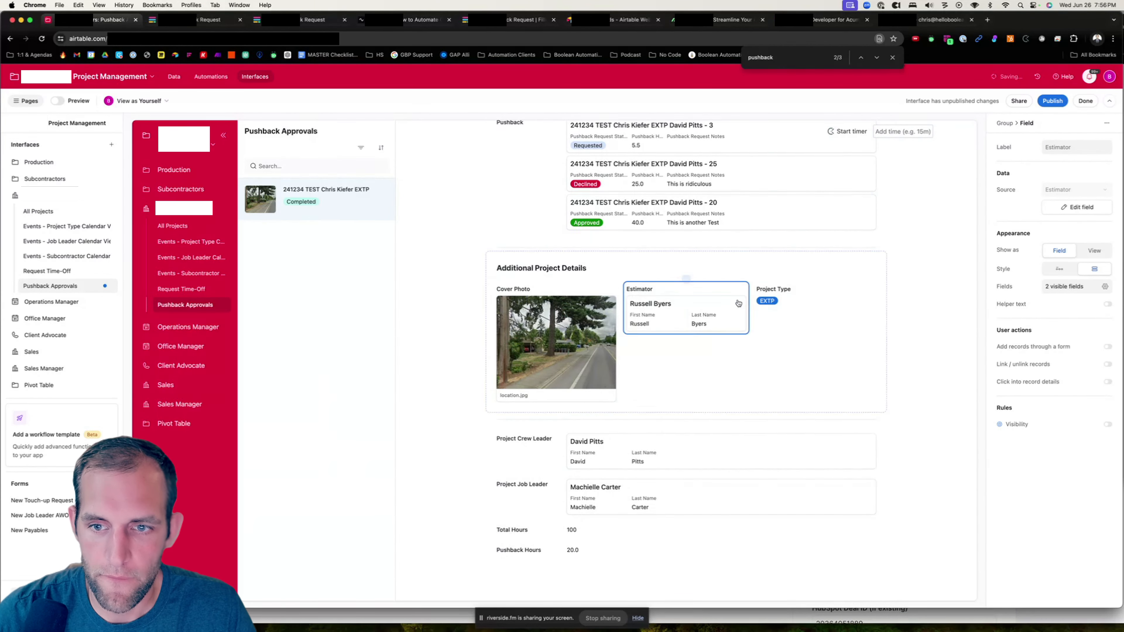
pyautogui.moveTo(519, 441); pyautogui.dragTo(640, 363)
pyautogui.moveTo(524, 485); pyautogui.dragTo(877, 348)
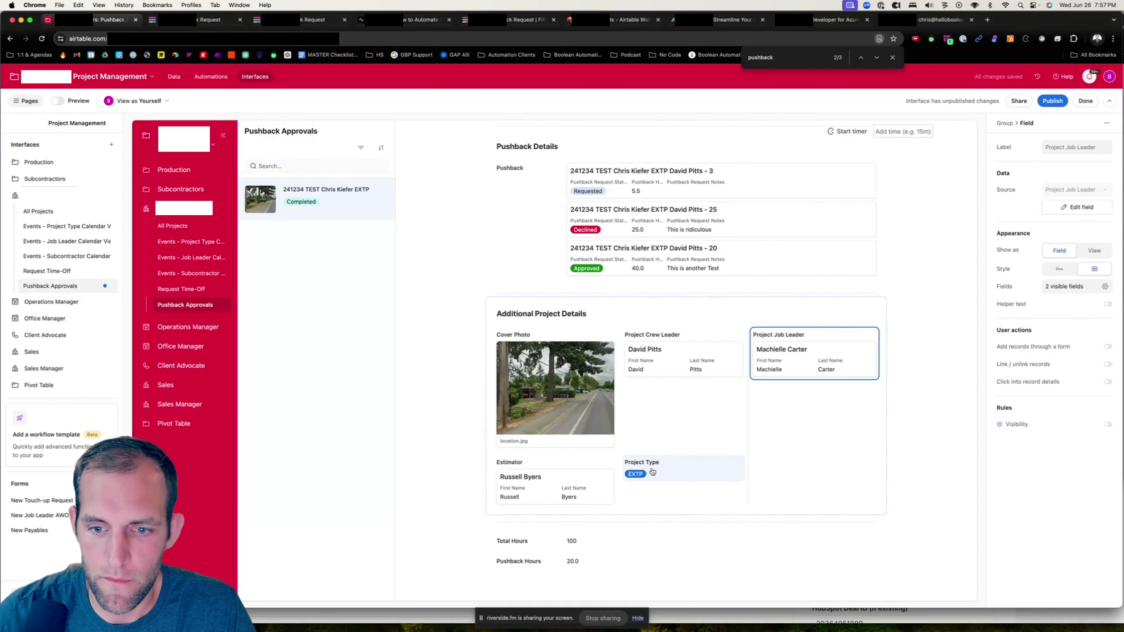
pyautogui.moveTo(652, 472); pyautogui.dragTo(732, 491)
pyautogui.moveTo(526, 472); pyautogui.dragTo(738, 354)
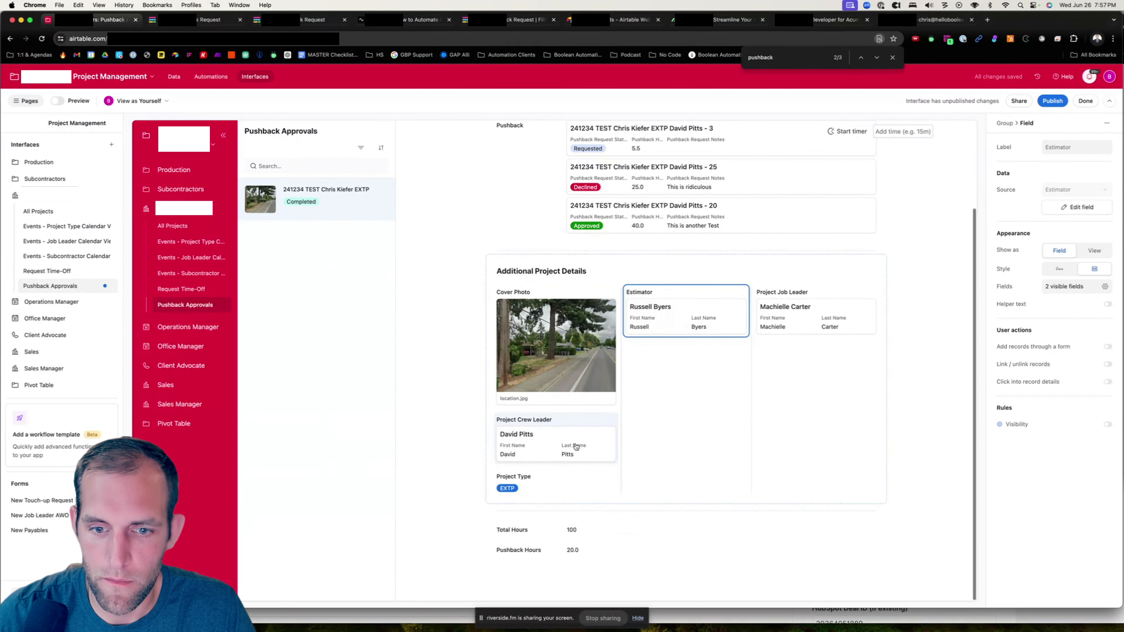
pyautogui.moveTo(577, 447); pyautogui.dragTo(681, 361)
pyautogui.moveTo(582, 480); pyautogui.dragTo(816, 432)
pyautogui.moveTo(515, 549); pyautogui.dragTo(510, 341)
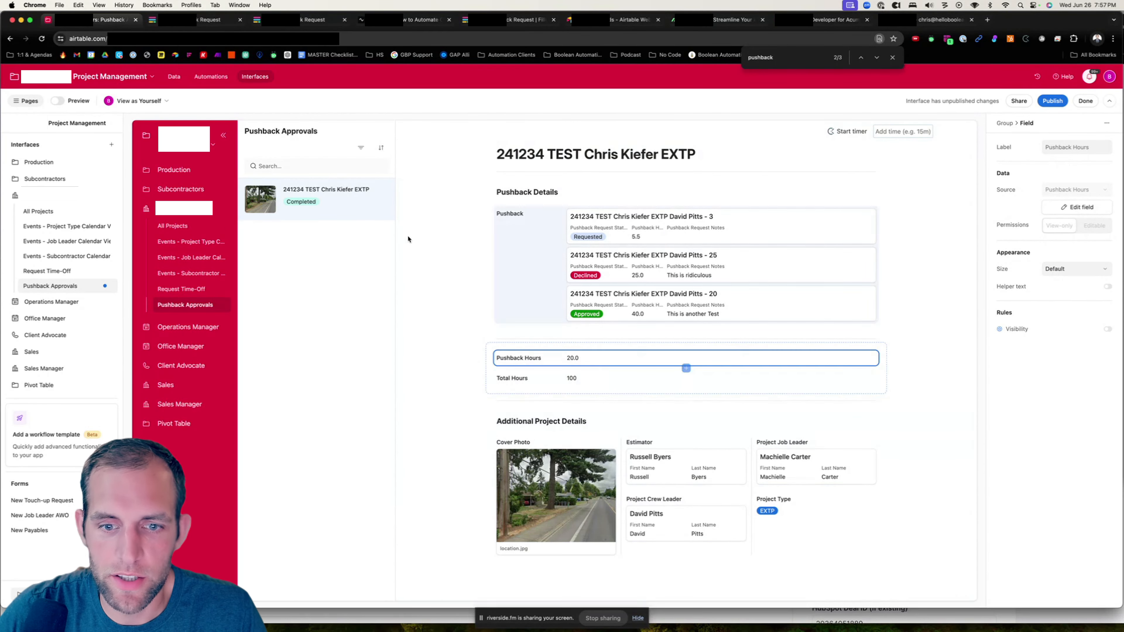
# - In the Projects table, rename the Pushback Hours rollup field to Pushback Hours Approved
pyautogui.click(175, 77)
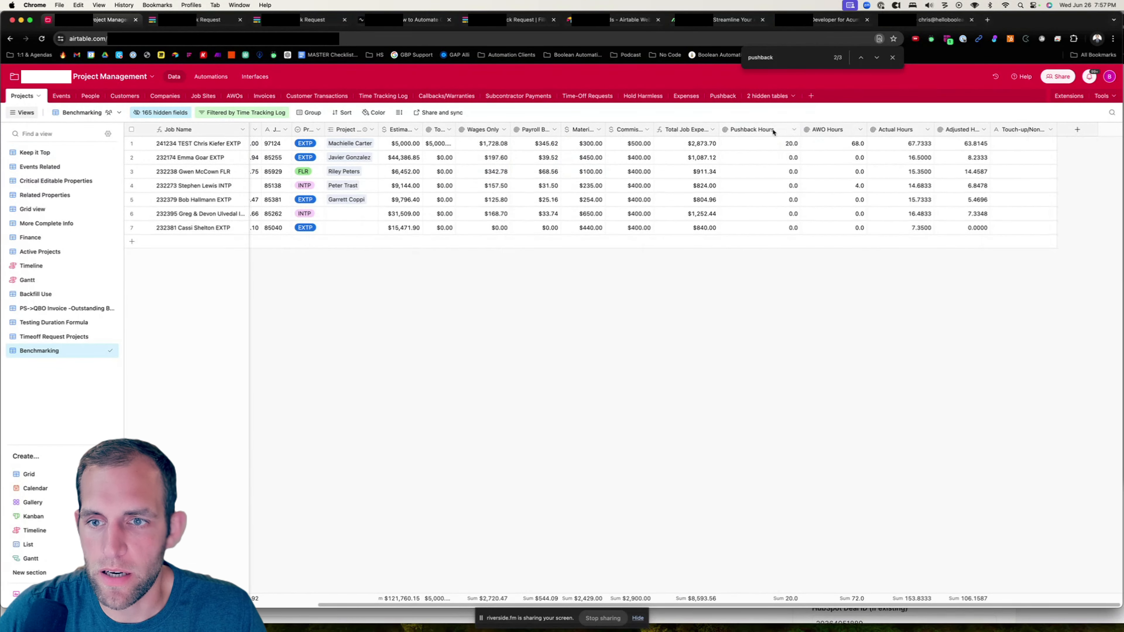
pyautogui.click(787, 131)
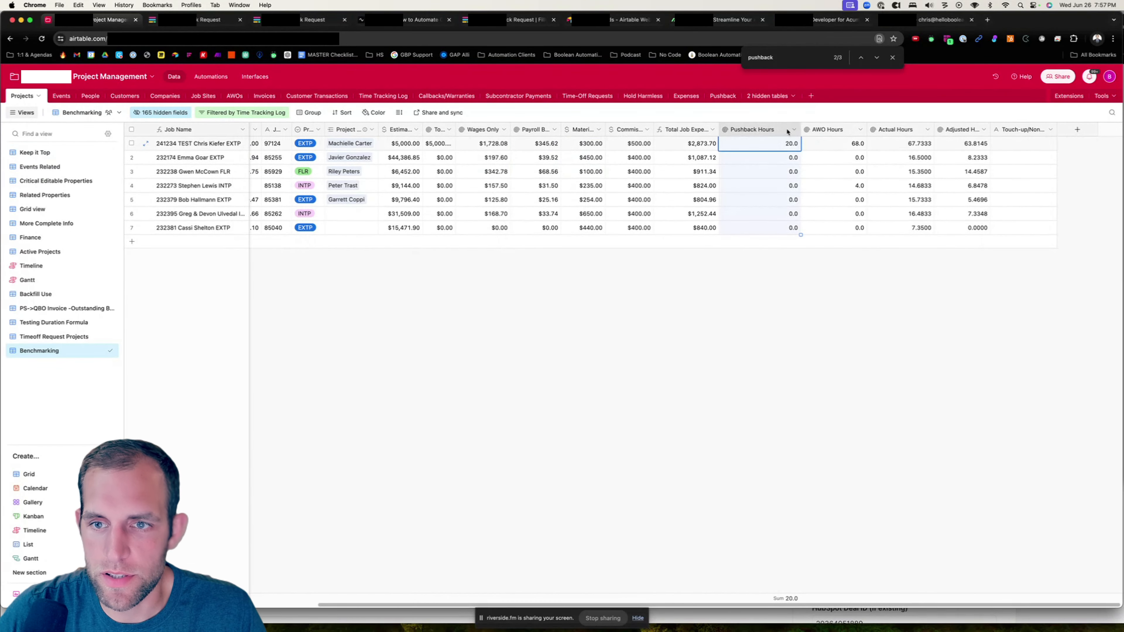
pyautogui.click(795, 132)
pyautogui.click(780, 152)
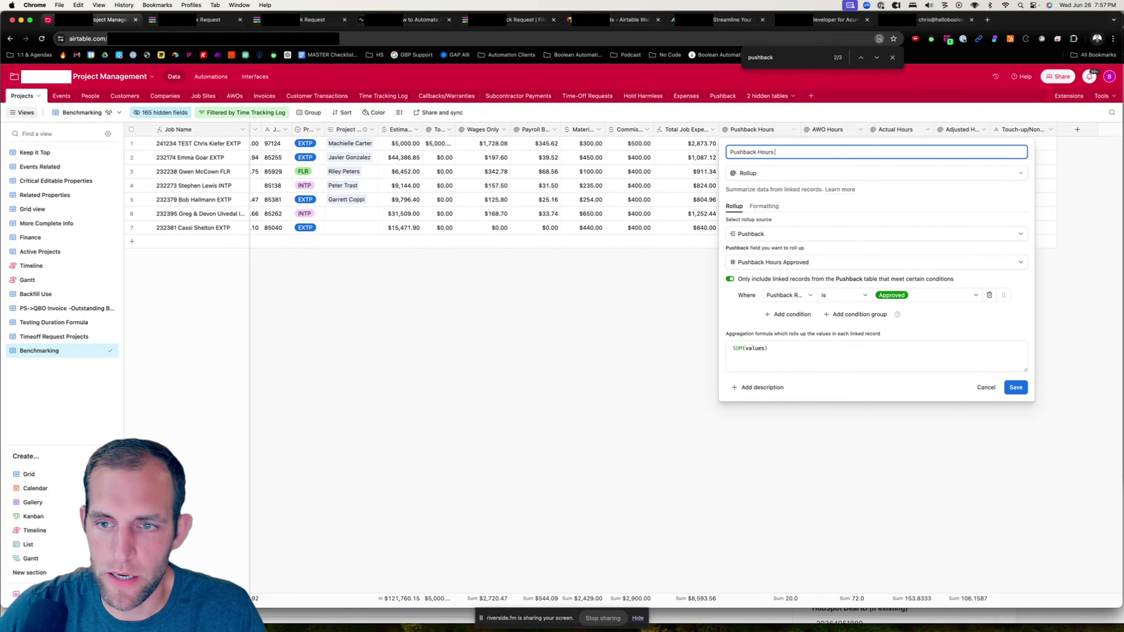
pyautogui.write('Approved')
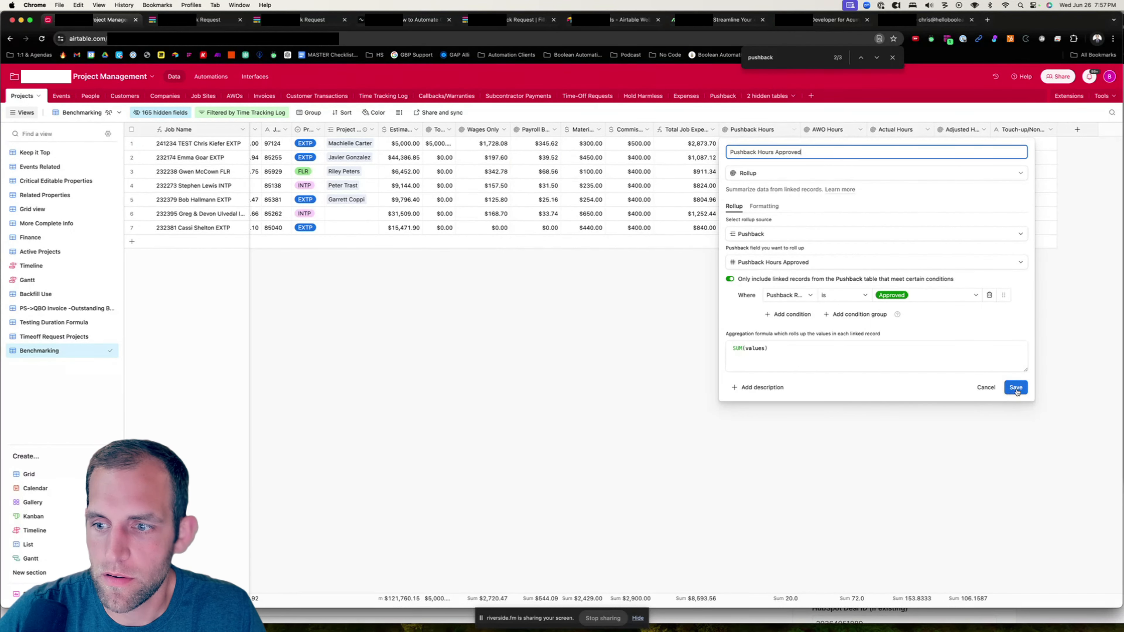
pyautogui.click(1016, 388)
# - Adjust the request status condition of the Pushback Hours Requested rollup and save it
pyautogui.click(795, 129)
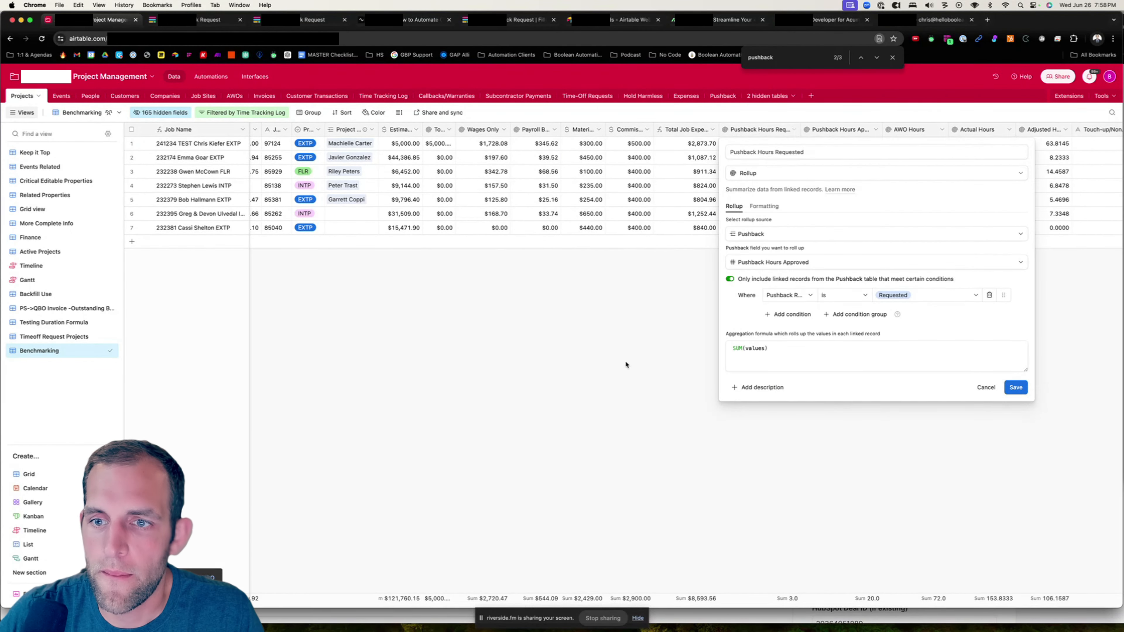
pyautogui.click(847, 296)
pyautogui.click(840, 345)
pyautogui.click(917, 297)
pyautogui.click(911, 349)
pyautogui.click(1015, 388)
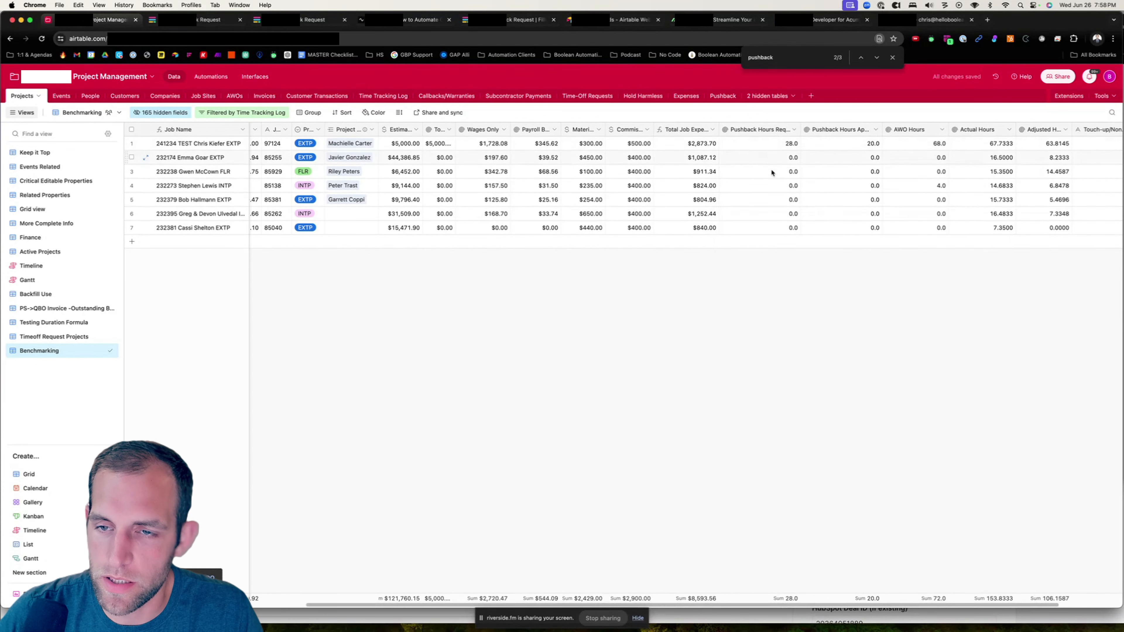
# - Open the Pushback Hours Approved rollup settings to review its condition
pyautogui.click(876, 130)
pyautogui.click(845, 154)
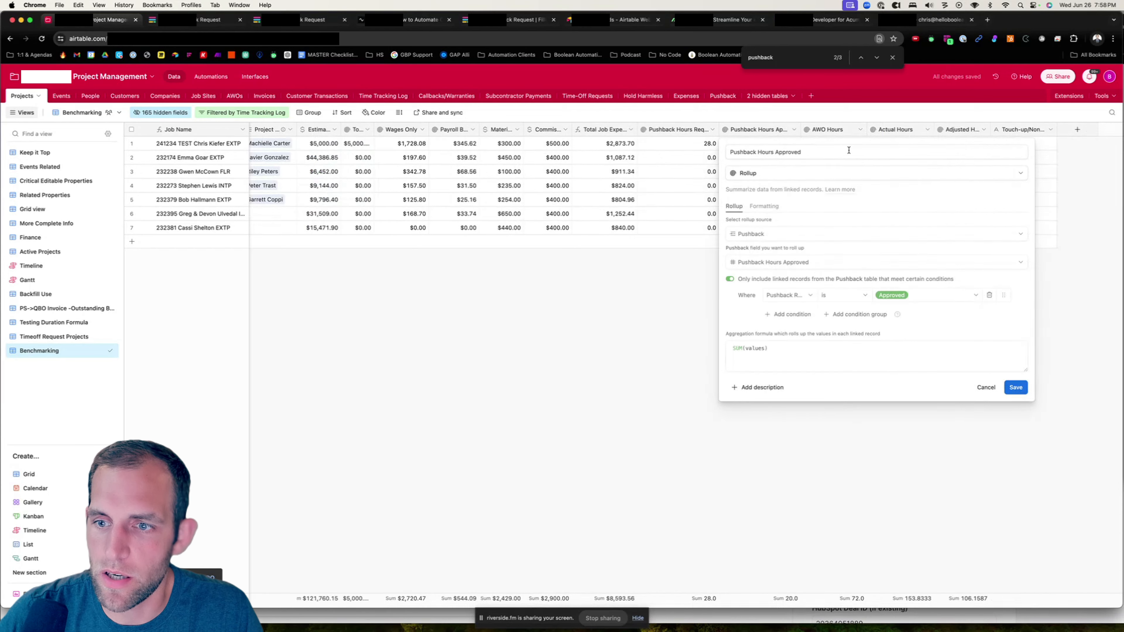
pyautogui.click(1016, 387)
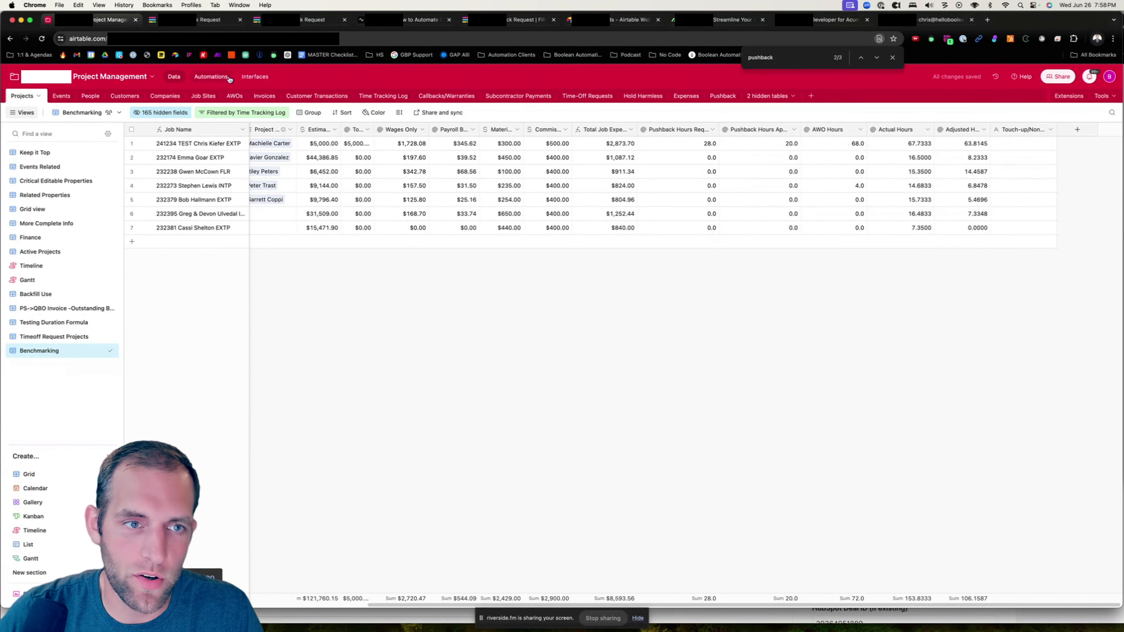
# - Back in the interface, add the Pushback Hours Requested field and line it up with Pushback Hours Approved and Total Hours in one row
pyautogui.click(254, 78)
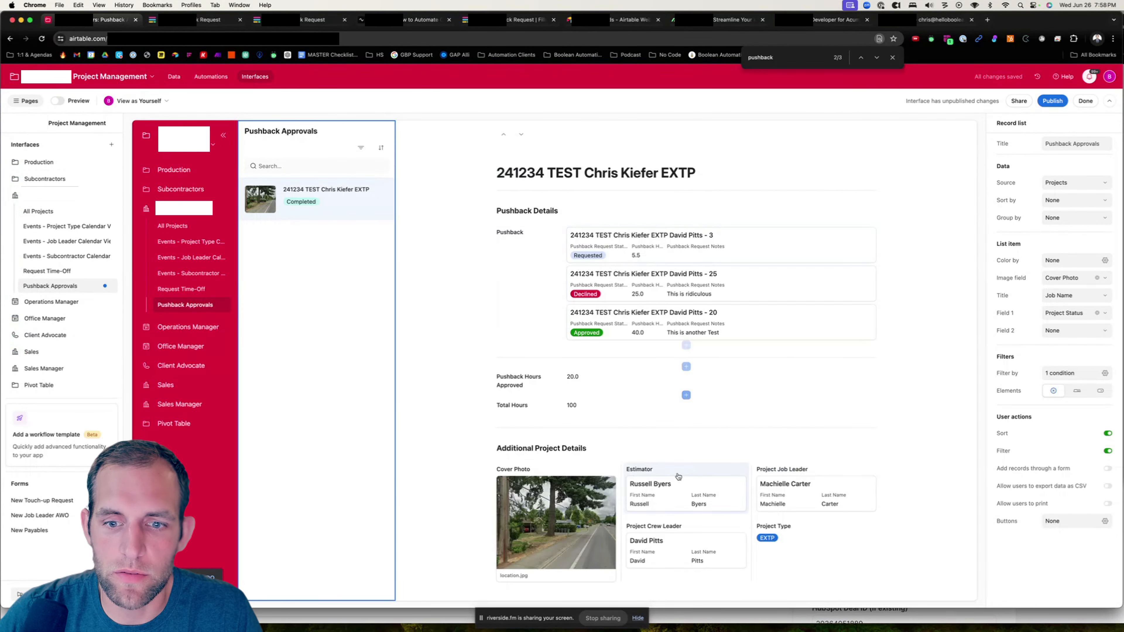
pyautogui.click(685, 415)
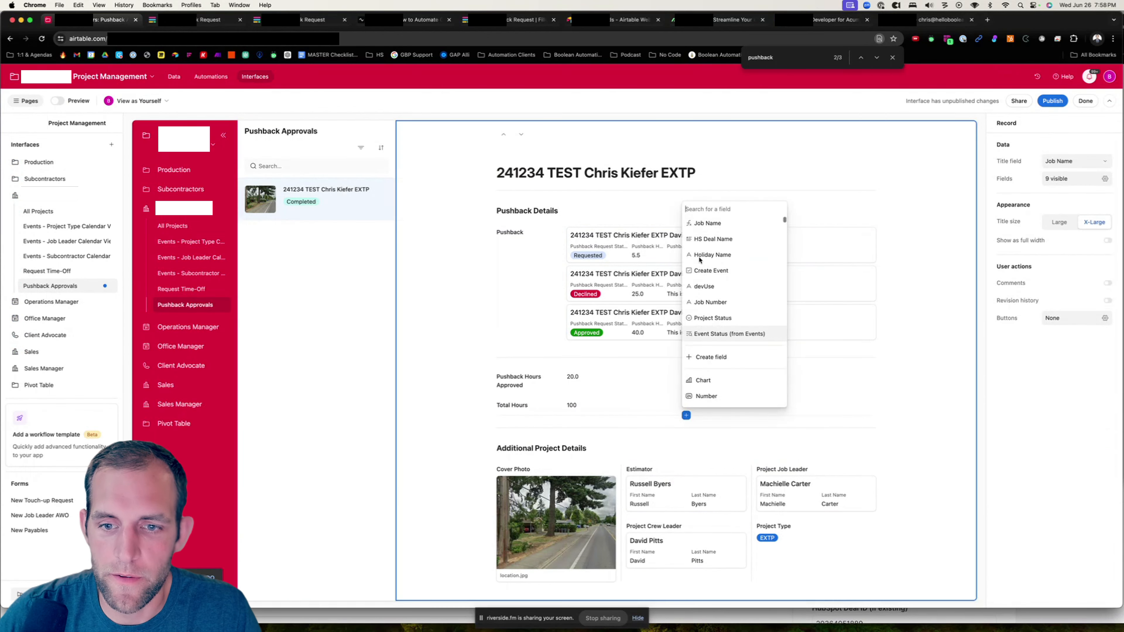
pyautogui.write('push')
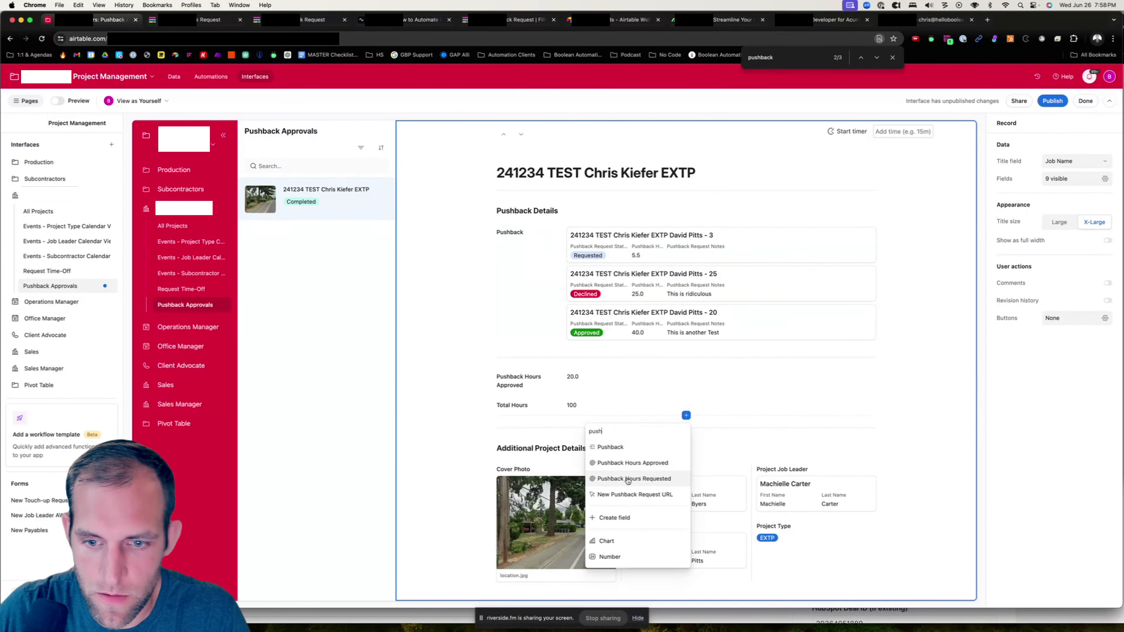
pyautogui.click(633, 478)
pyautogui.moveTo(501, 380); pyautogui.dragTo(863, 344)
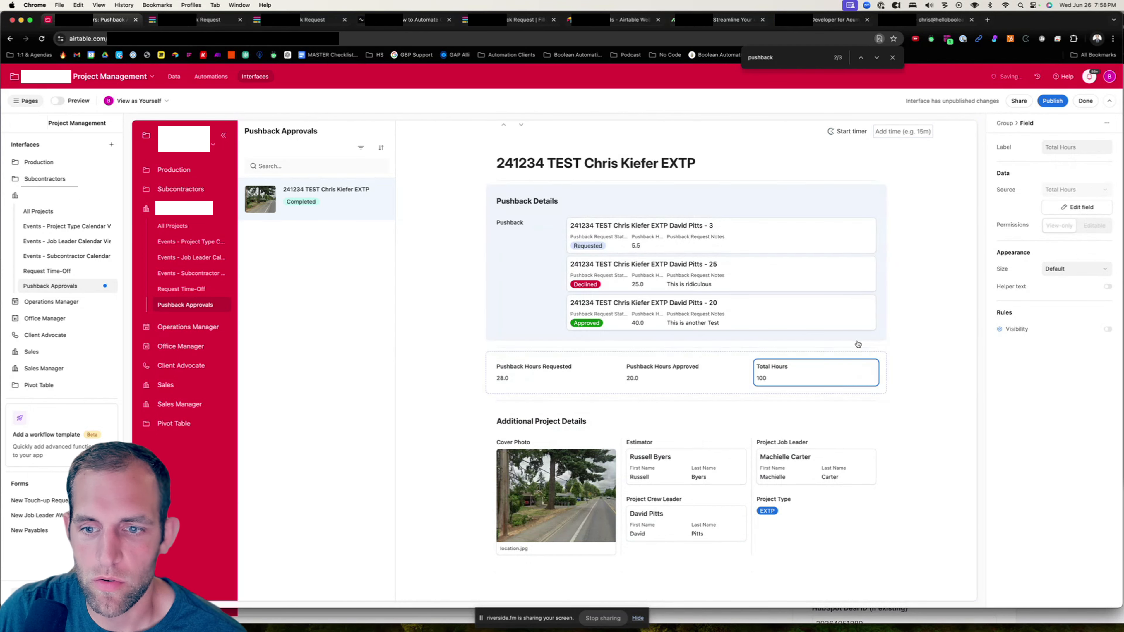
# - In the Projects table, insert a formula field named Estimated + AWO + Pushback Hours left of Pushback Hours Requested
pyautogui.click(174, 77)
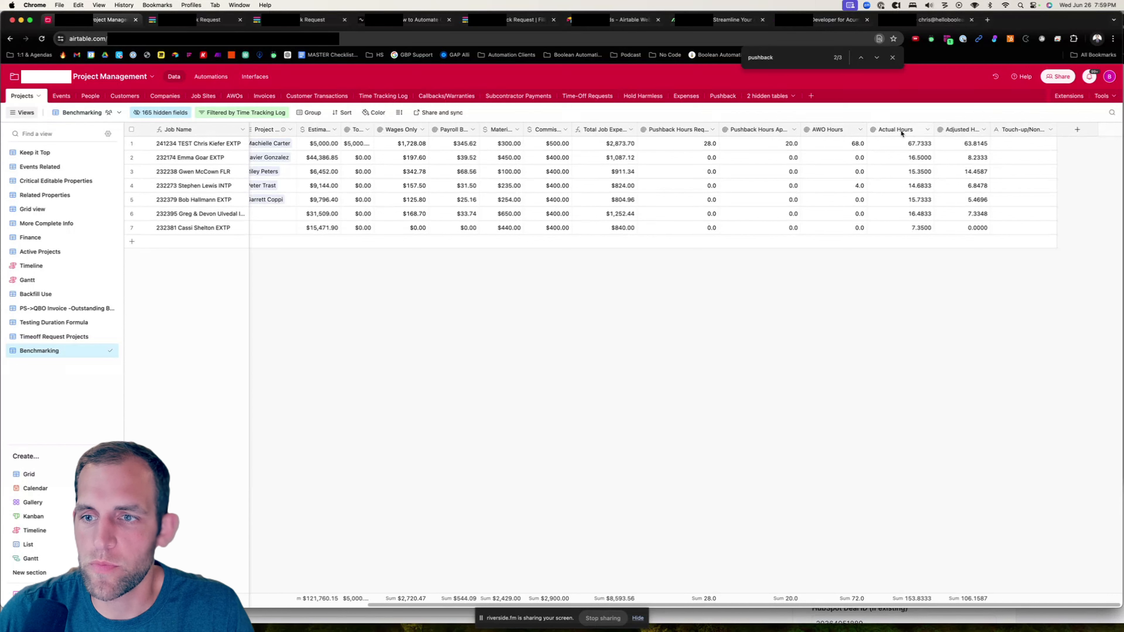
pyautogui.click(712, 129)
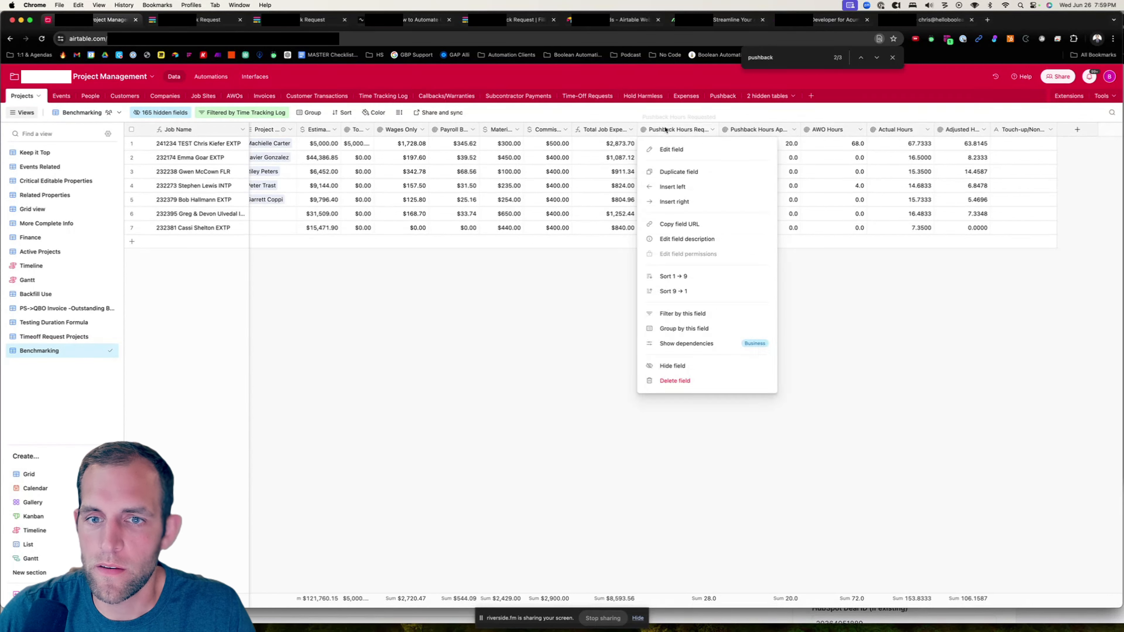
pyautogui.click(677, 188)
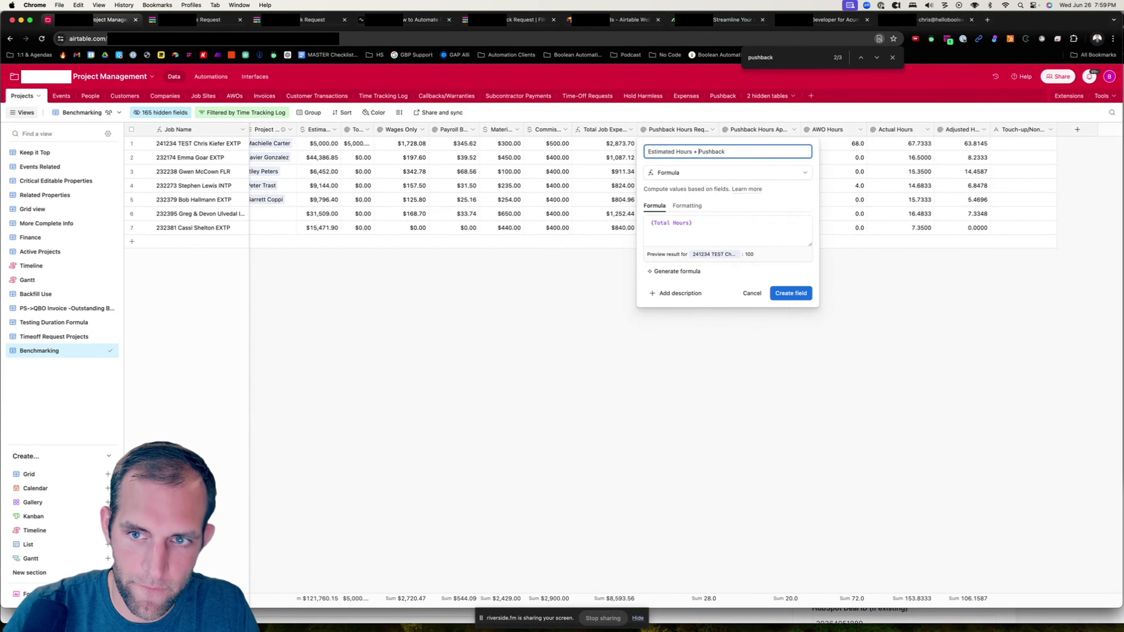
pyautogui.write('AWO +')
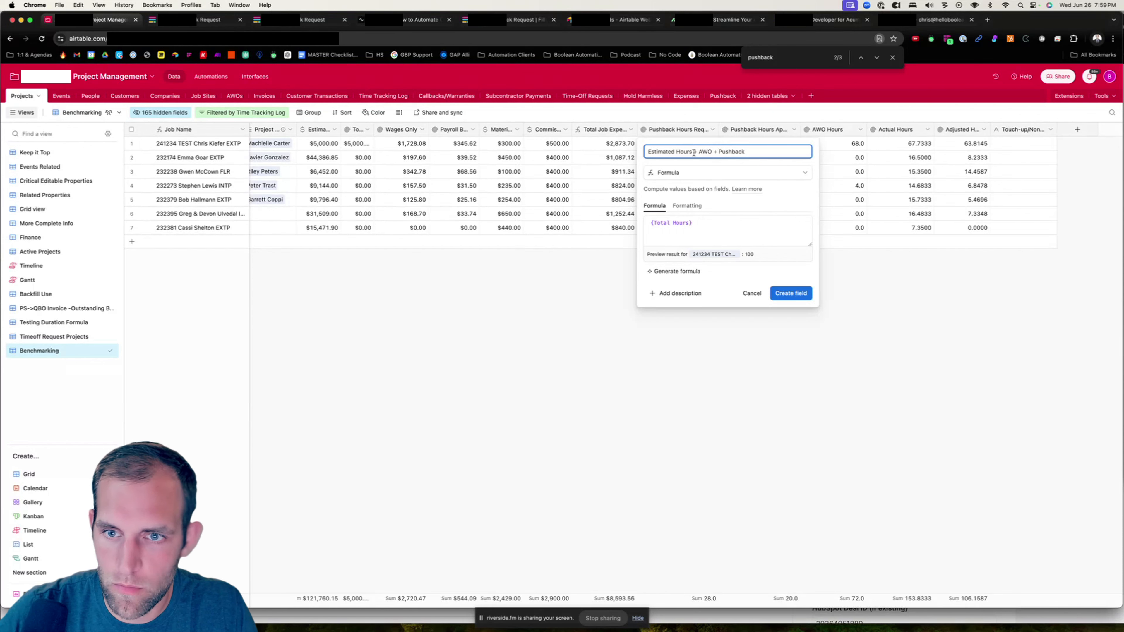
pyautogui.press('BackSpace')
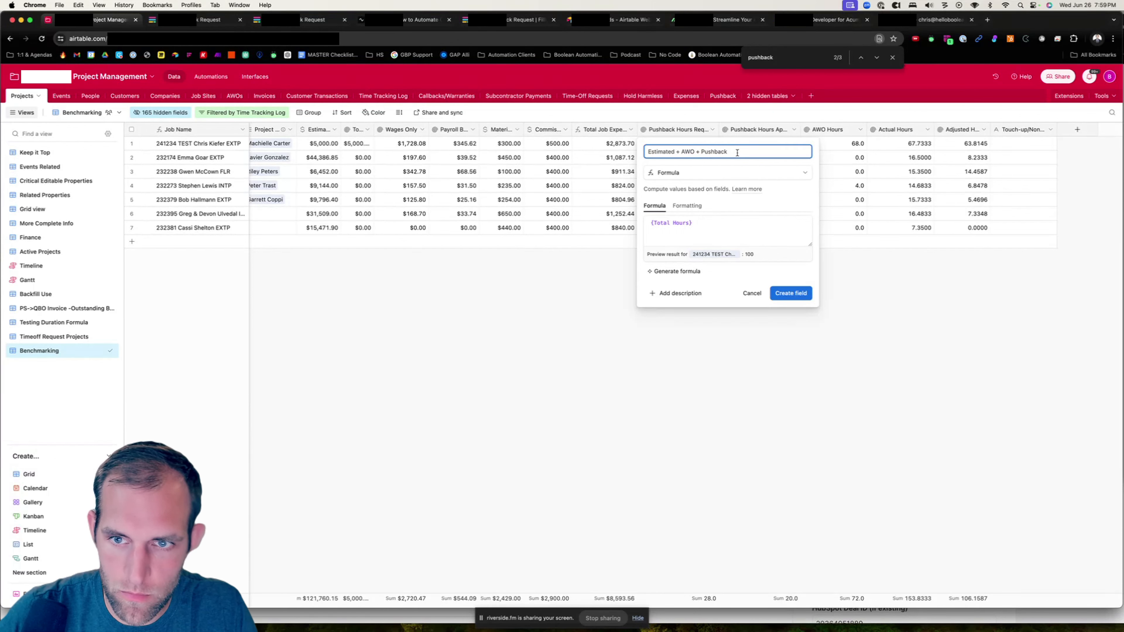
pyautogui.write('Hours')
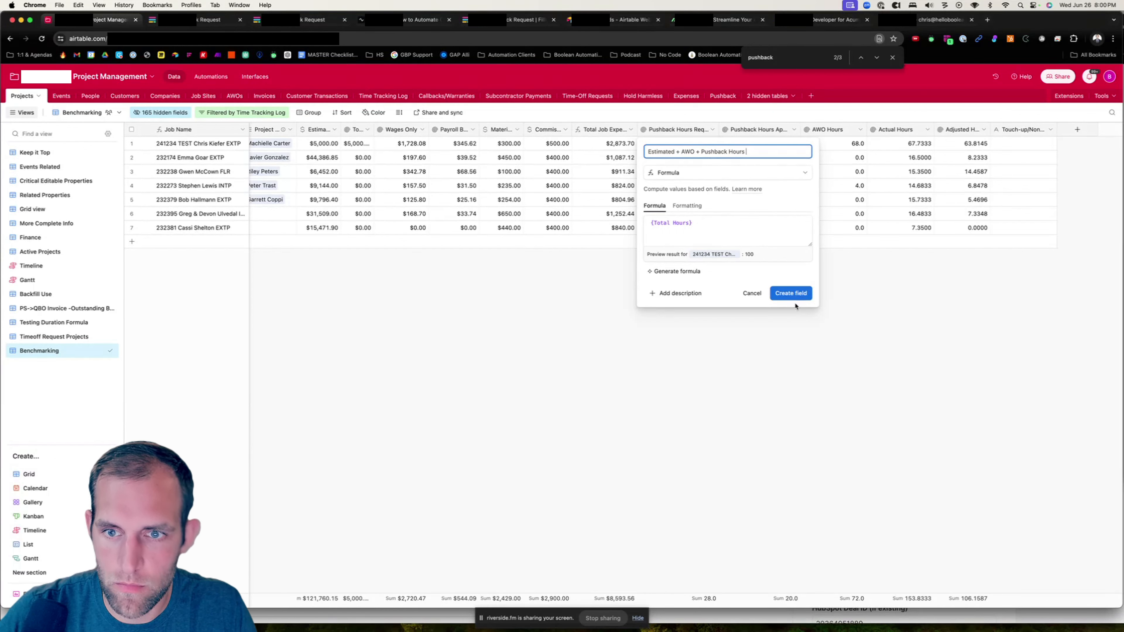
pyautogui.click(791, 294)
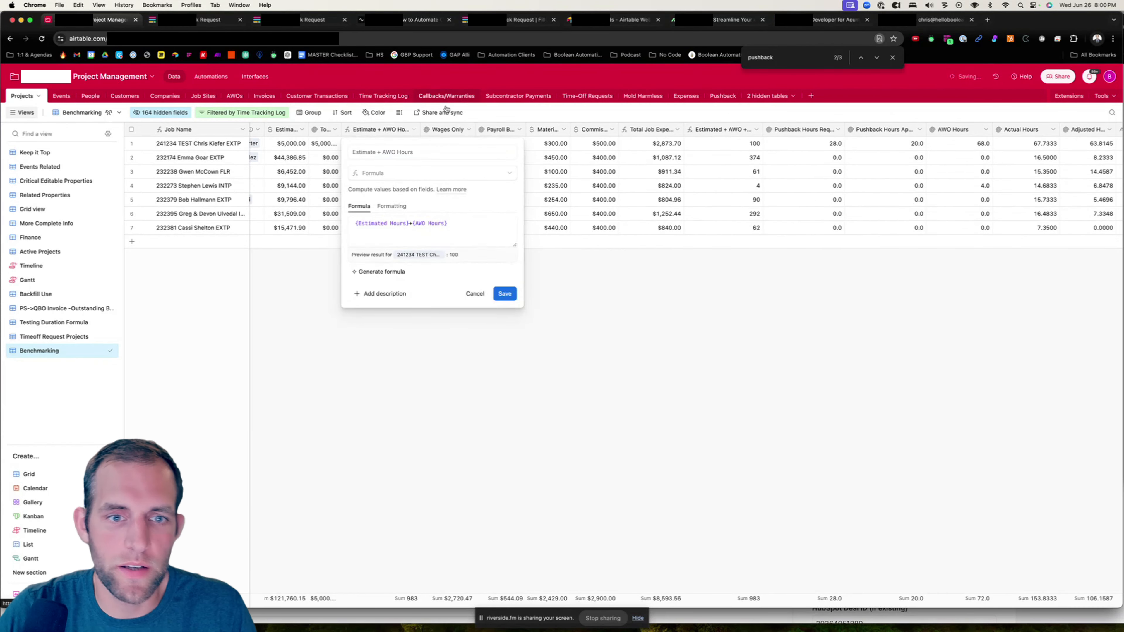
# - Widen the Estimated + AWO Hours column and save the field under the name Estimated + AWO Hours
pyautogui.moveTo(416, 129); pyautogui.dragTo(454, 129)
pyautogui.click(450, 129)
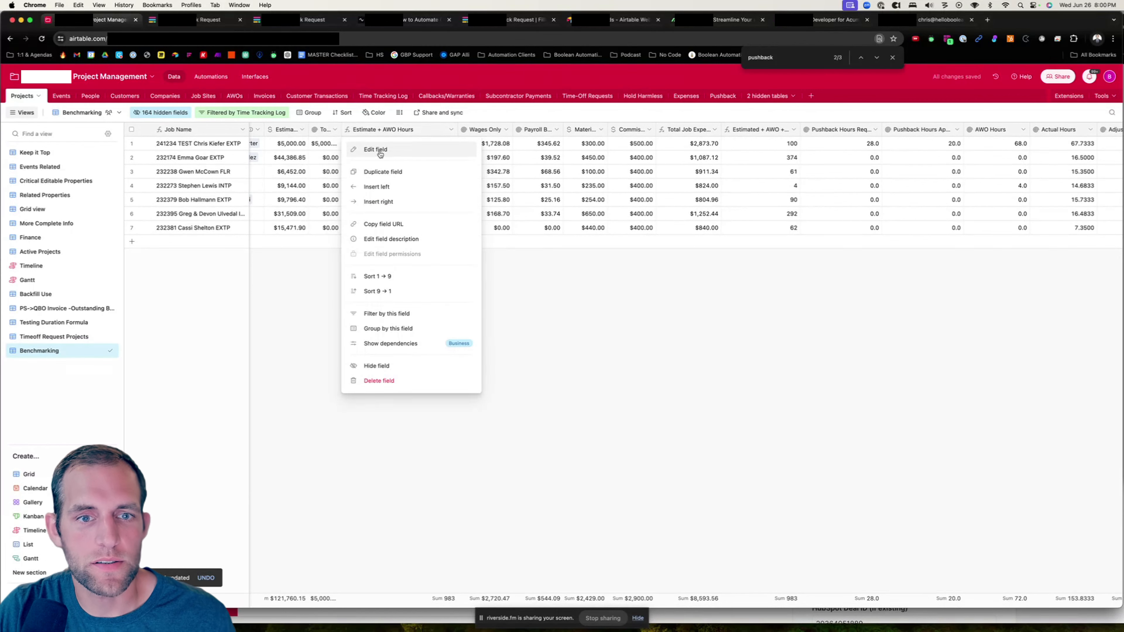
pyautogui.click(376, 150)
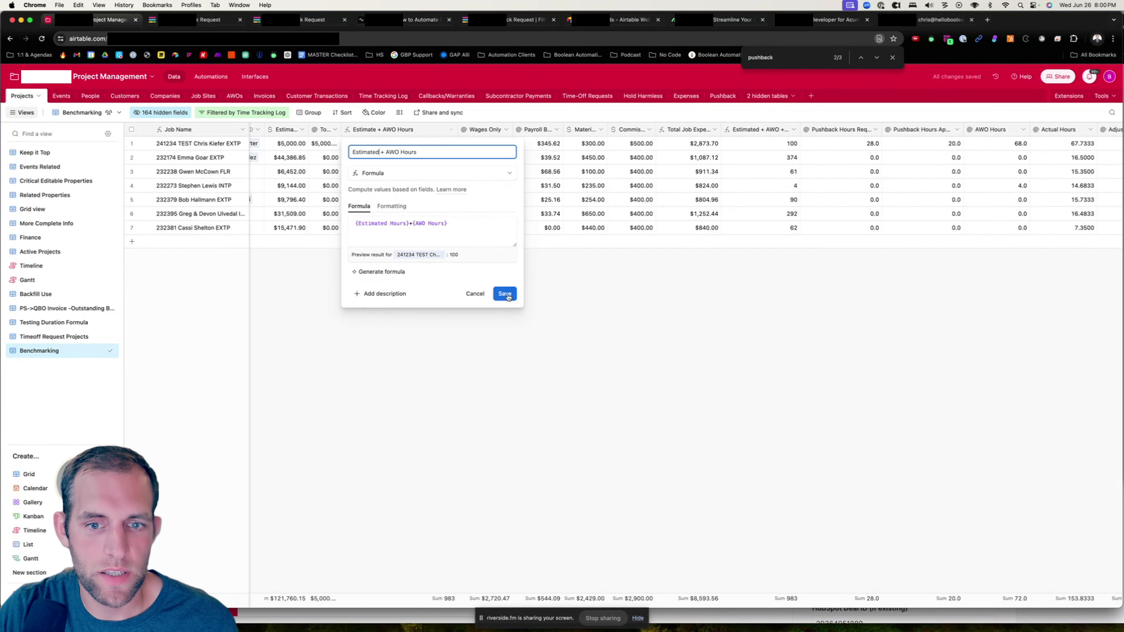
pyautogui.click(504, 294)
# - Hide the Estimated + AWO Hours field from the grid view
pyautogui.click(450, 129)
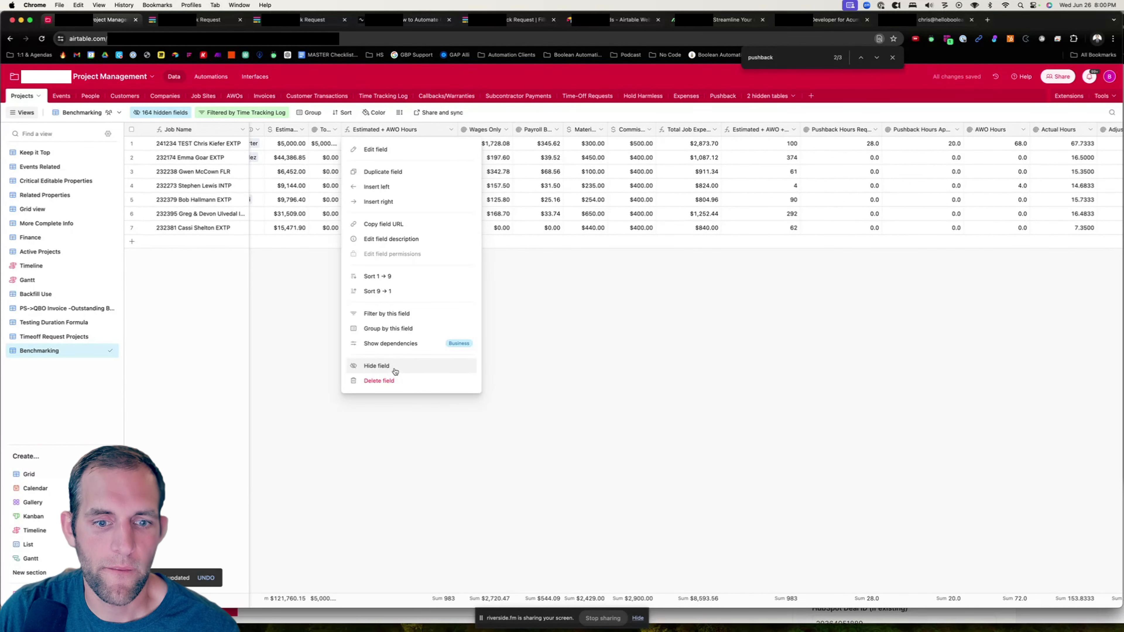
pyautogui.click(423, 364)
pyautogui.hscroll(2, 838, 340)
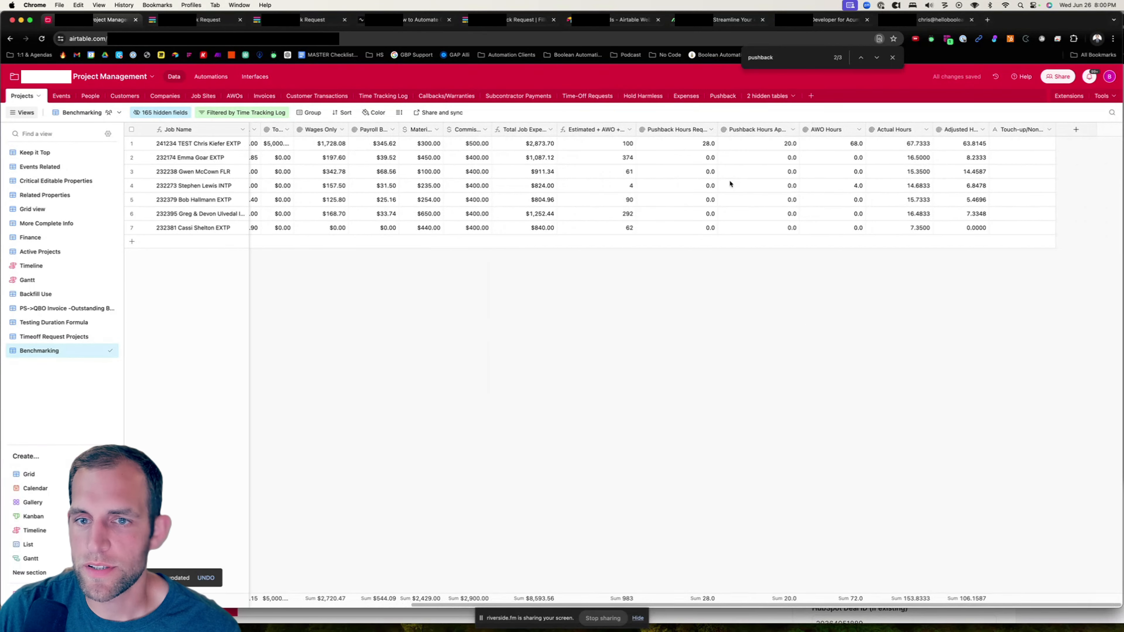
# - Set the Estimated + AWO + Pushback Hours formula to {Estimated Hours}+{AWO Hours}+{Pushback Hours Approved} and save it
pyautogui.moveTo(632, 129); pyautogui.dragTo(665, 129)
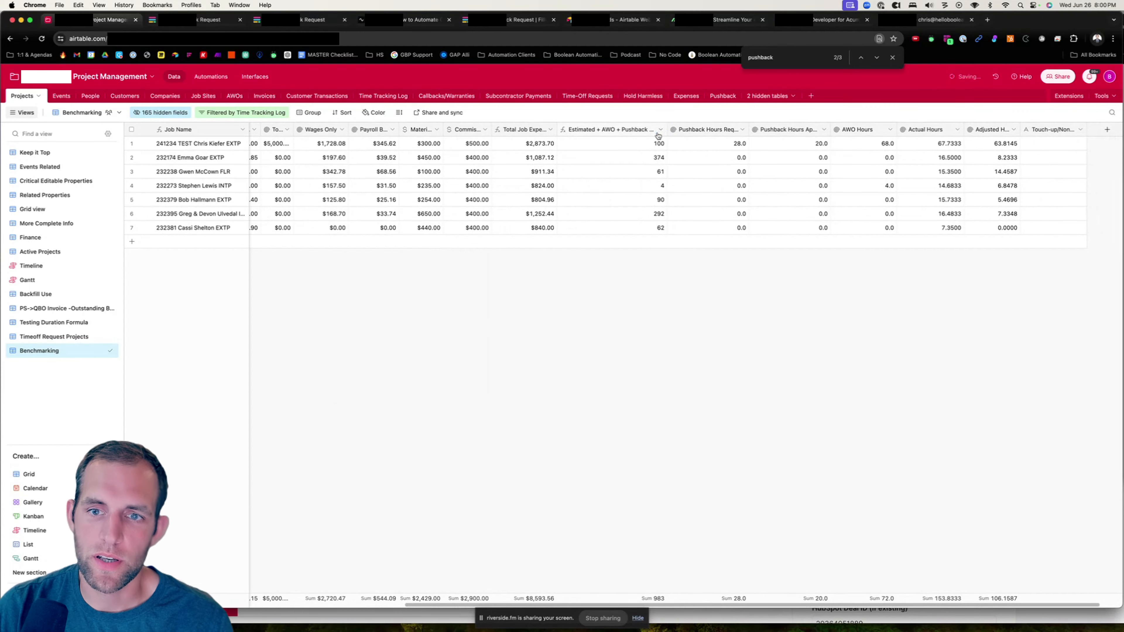
pyautogui.click(660, 129)
pyautogui.click(591, 150)
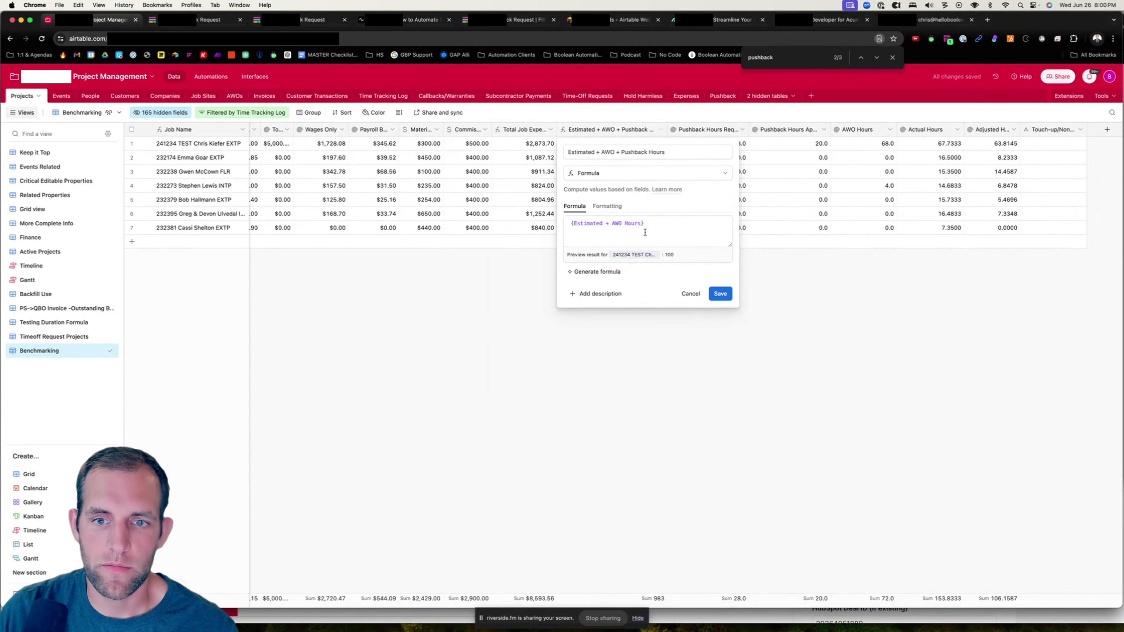
pyautogui.click(655, 226)
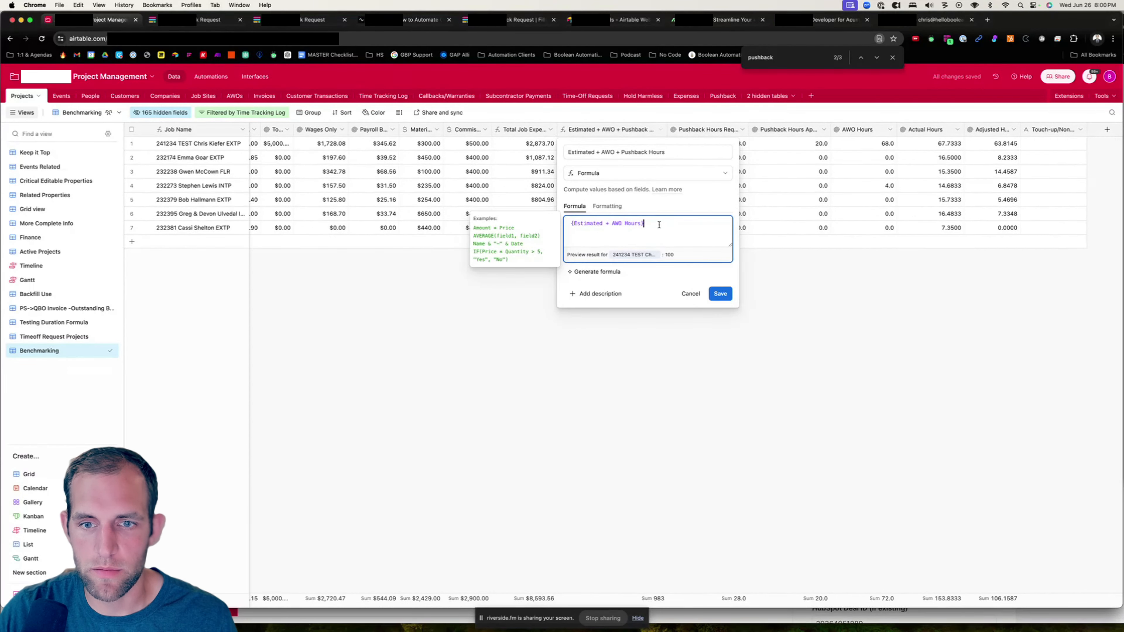
pyautogui.press('super+a')
pyautogui.write('estimate')
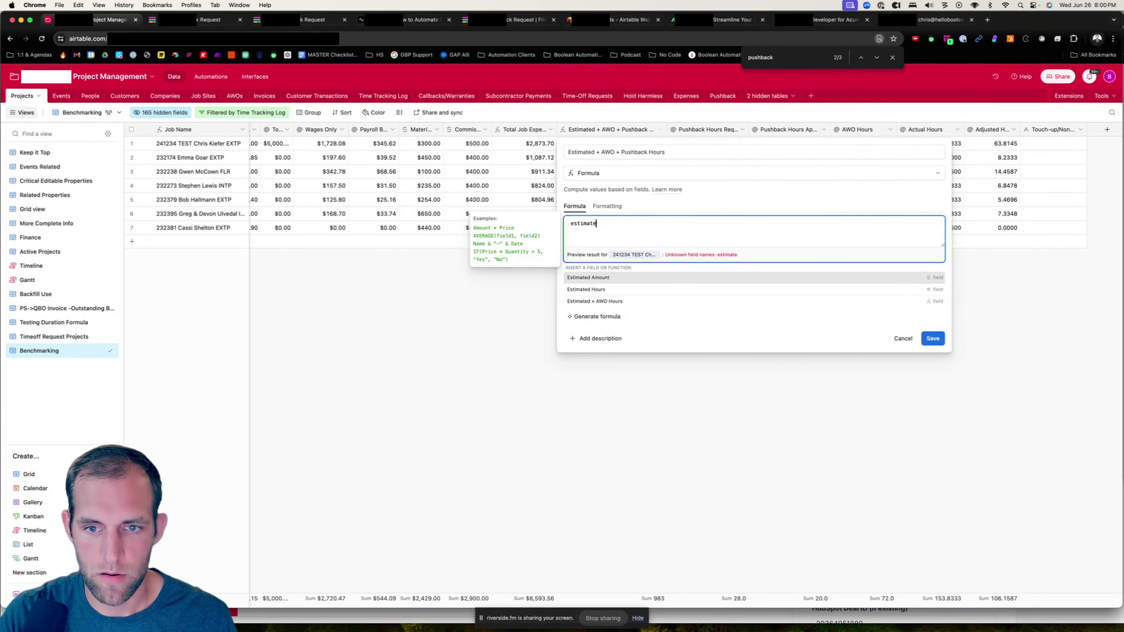
pyautogui.press('Return')
pyautogui.write('+hours')
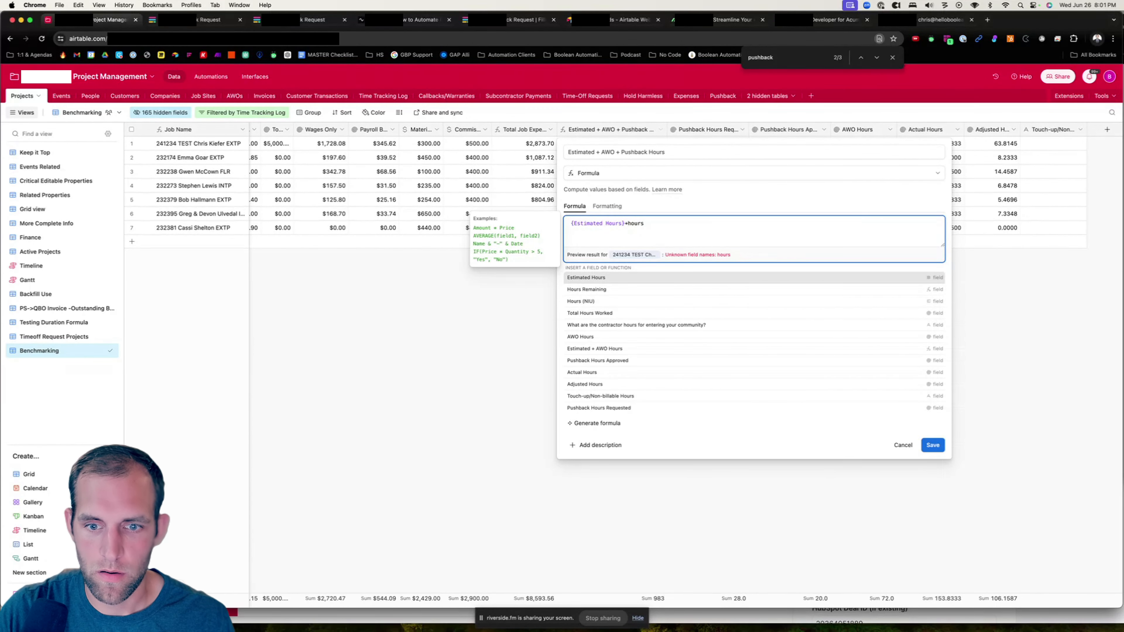
pyautogui.click(640, 336)
pyautogui.write('+pus')
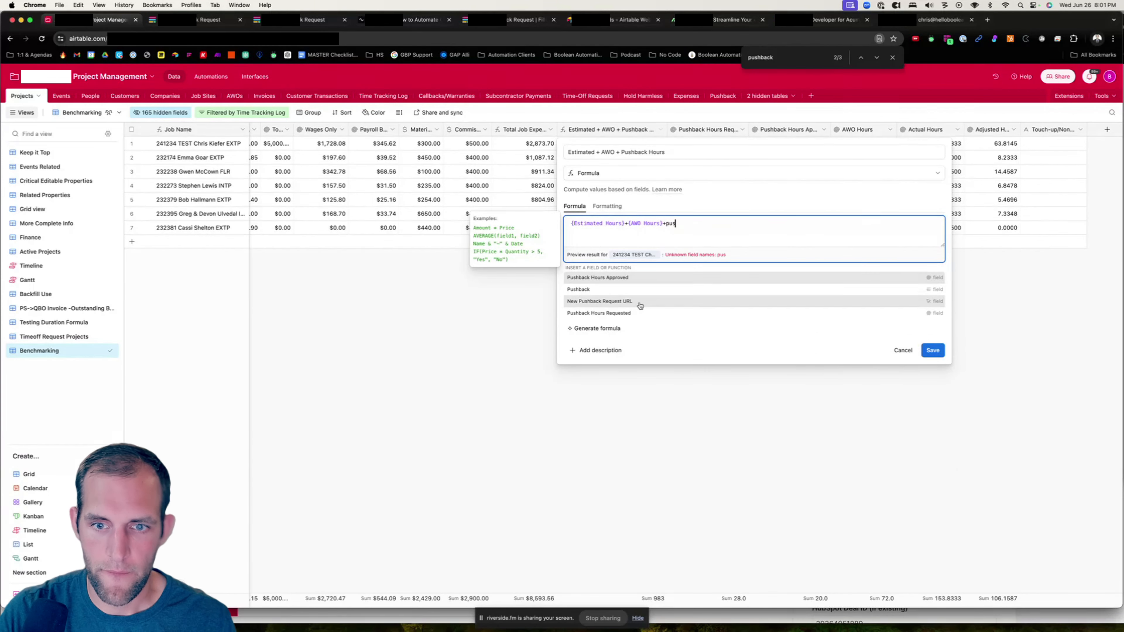
pyautogui.click(641, 303)
pyautogui.click(932, 294)
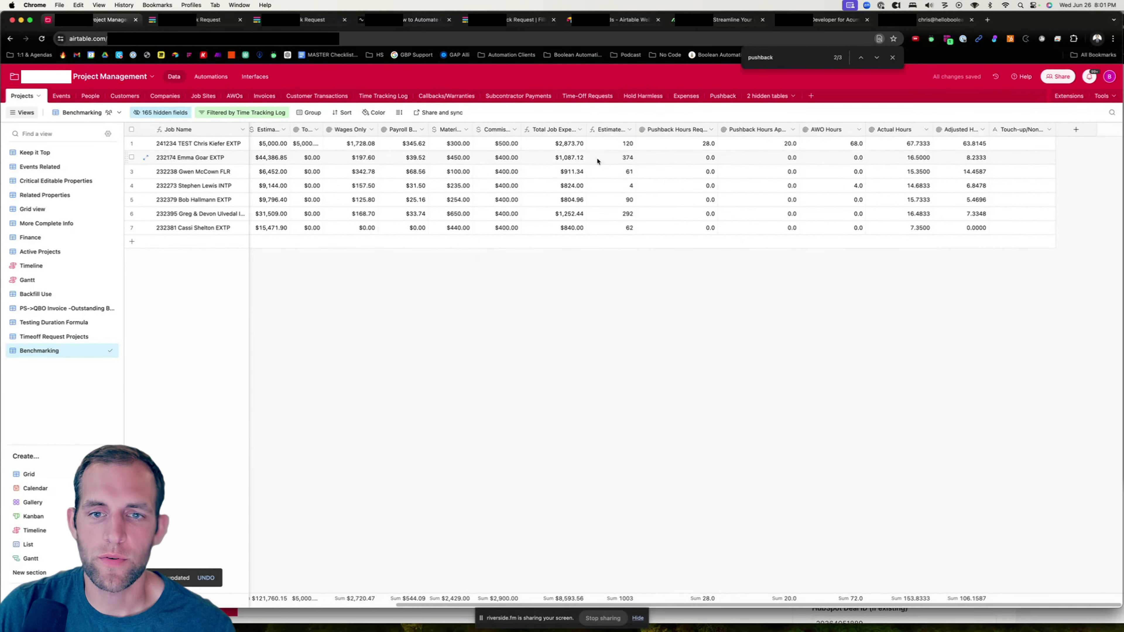
# - In the Pushback Approvals interface page, move Pushback Hours Approved directly beneath Pushback Hours Requested
pyautogui.click(251, 77)
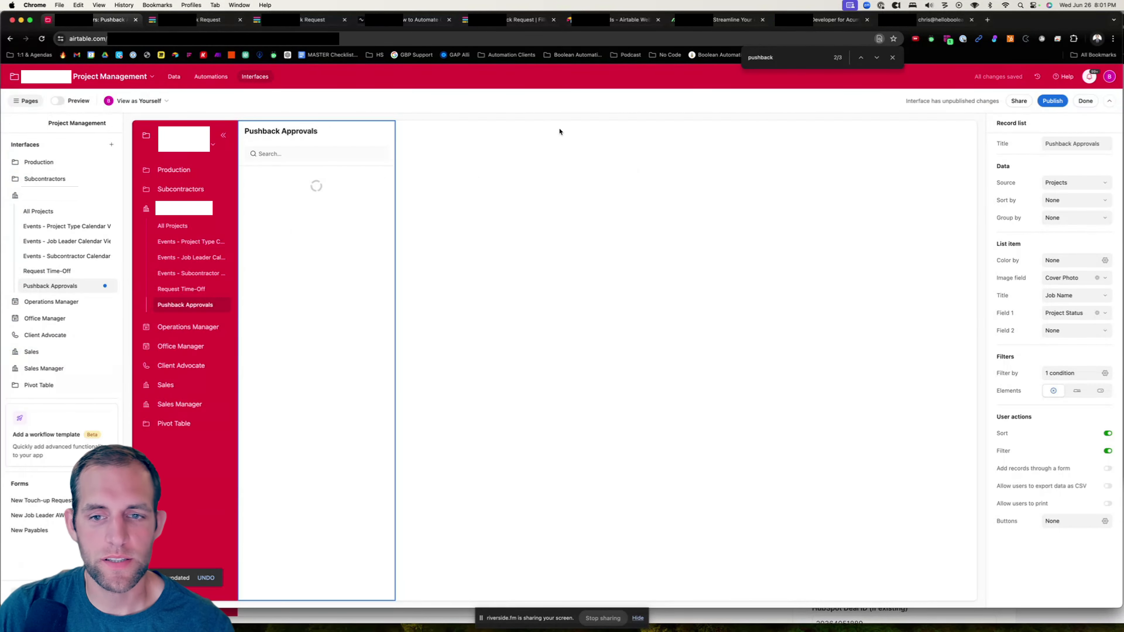
pyautogui.click(686, 397)
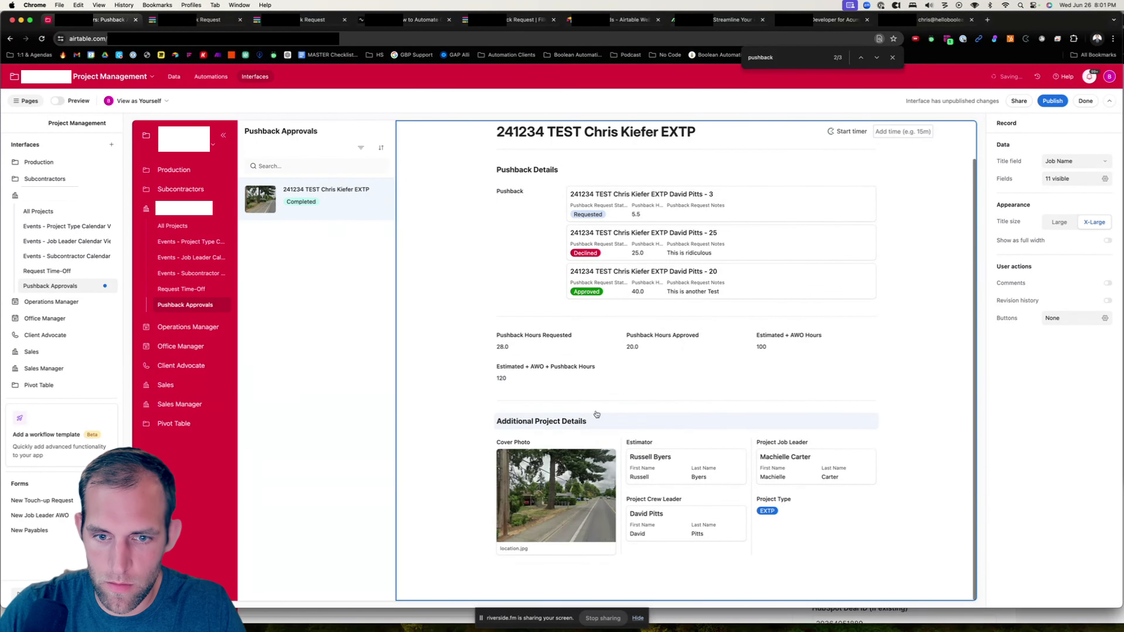
pyautogui.click(620, 494)
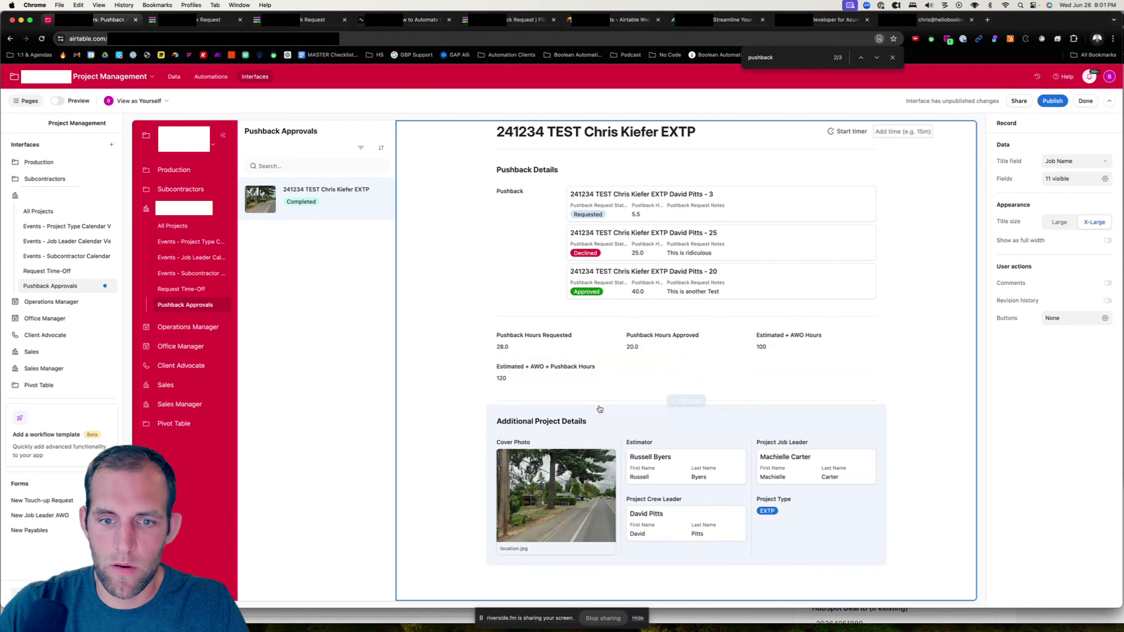
pyautogui.moveTo(743, 350); pyautogui.dragTo(553, 376)
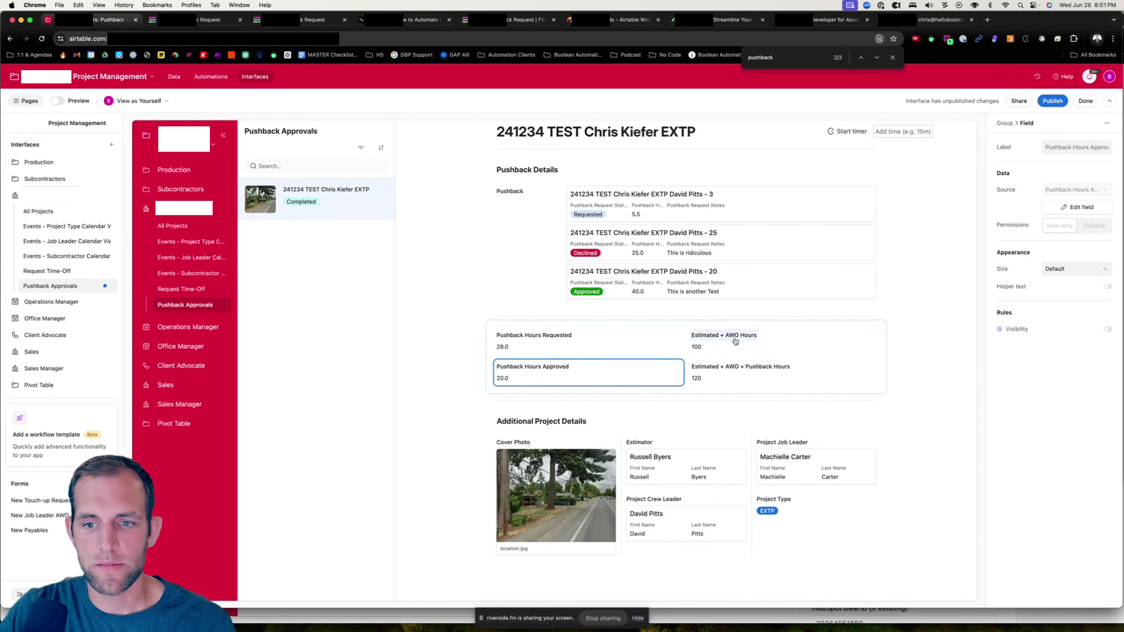
# - Review the Estimated + AWO + Pushback Hours formula and display that field at the larger size
pyautogui.click(732, 378)
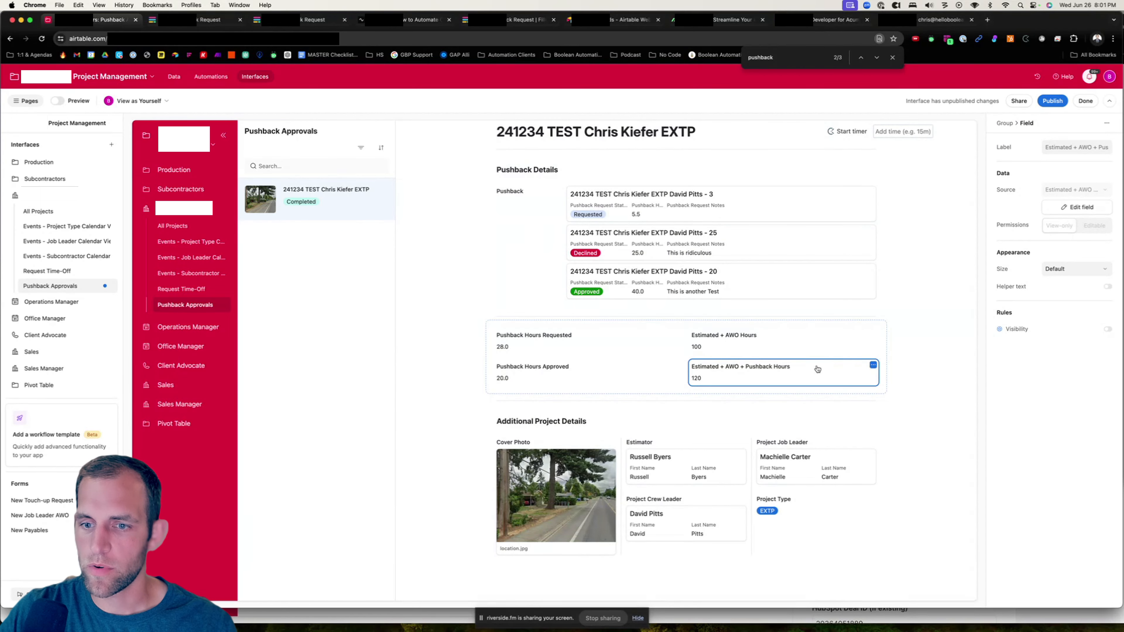
pyautogui.click(1066, 210)
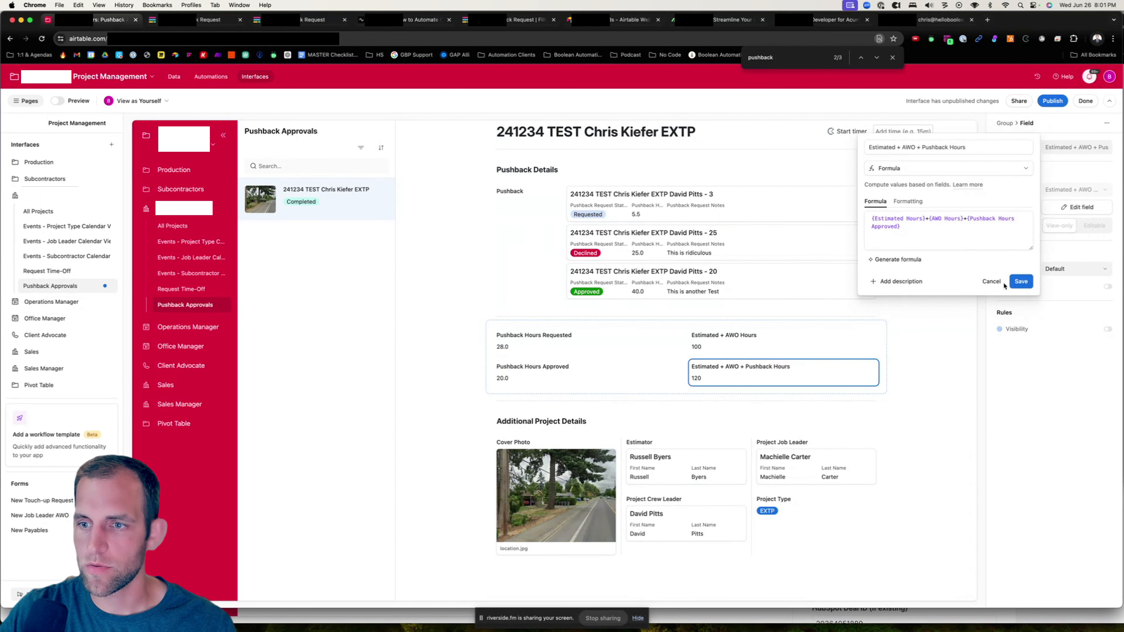
pyautogui.click(991, 282)
pyautogui.click(1075, 269)
pyautogui.click(1057, 338)
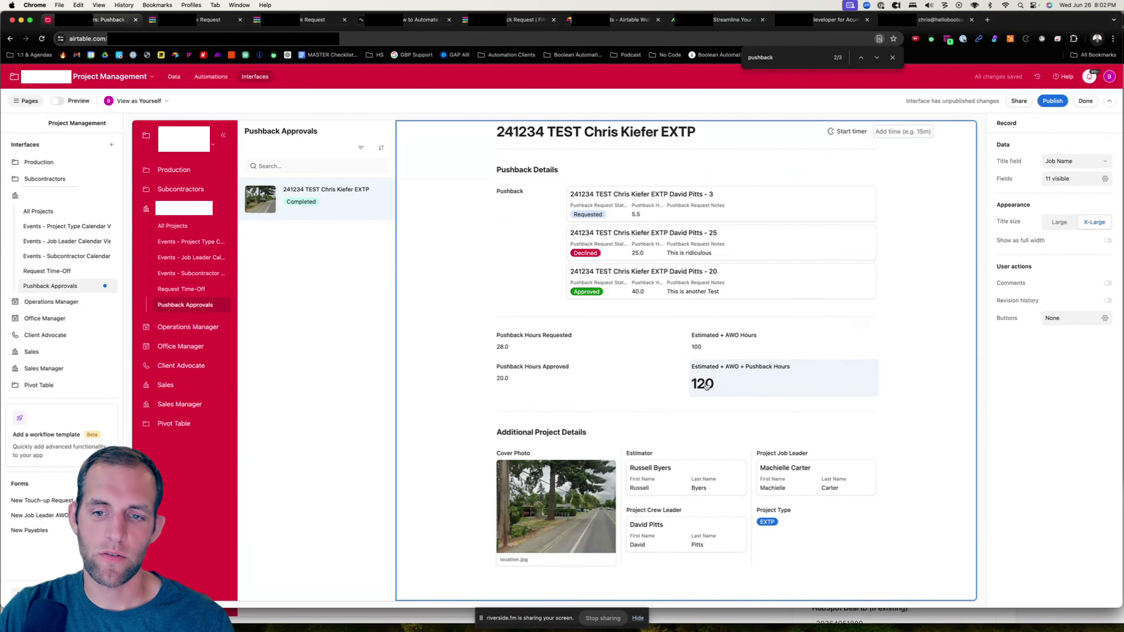
# - Allow users to open record details from the Pushback linked records
pyautogui.click(619, 219)
pyautogui.click(652, 203)
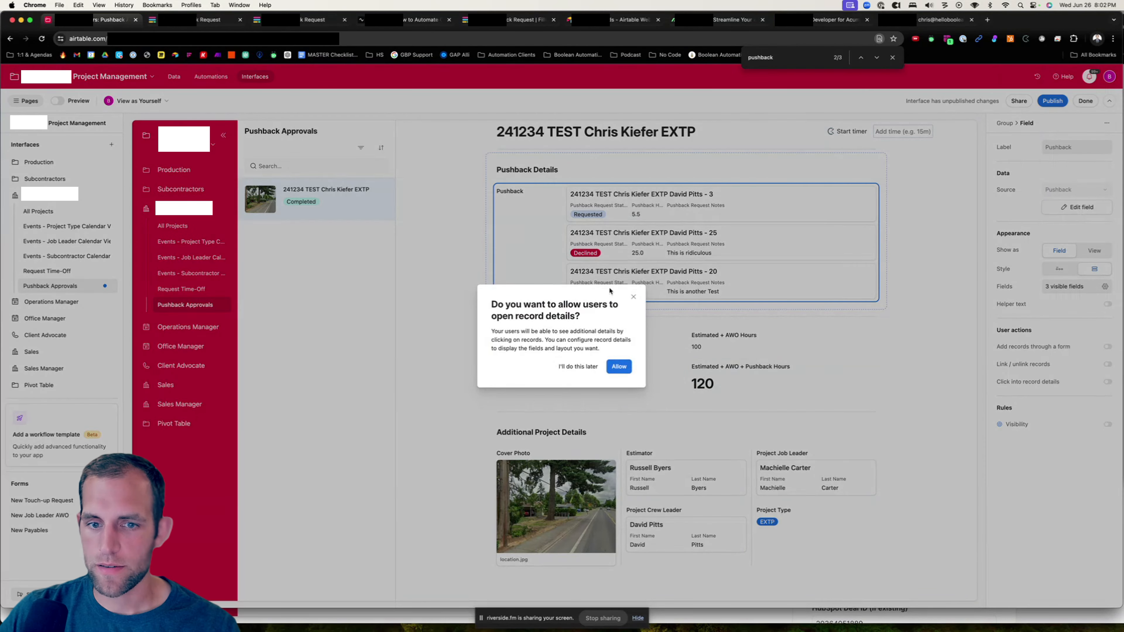
pyautogui.click(619, 366)
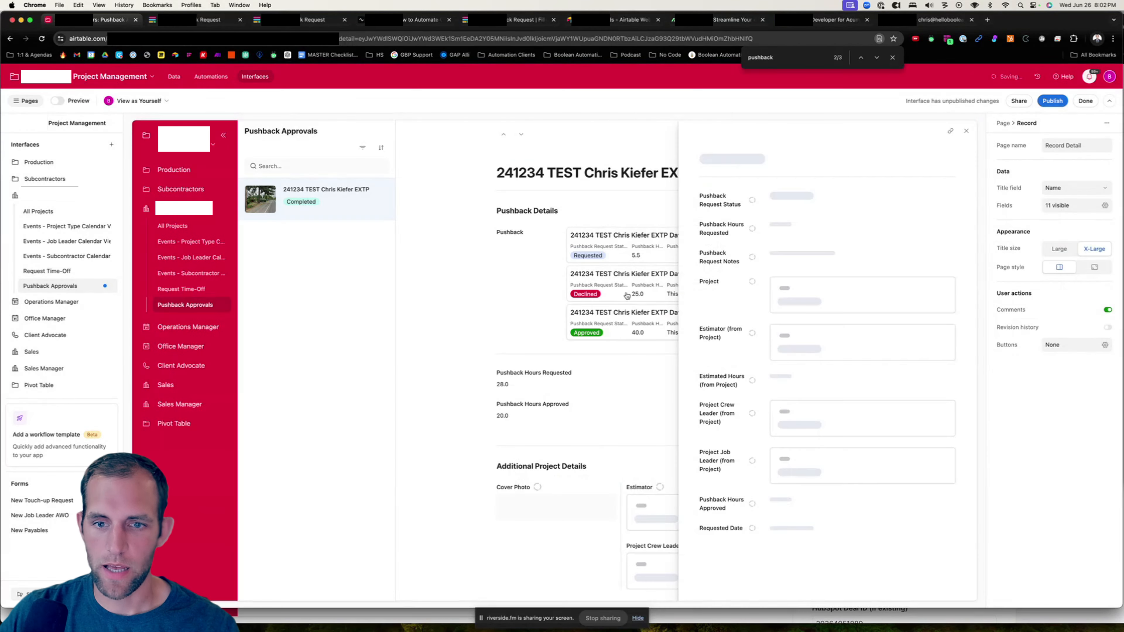
pyautogui.click(965, 133)
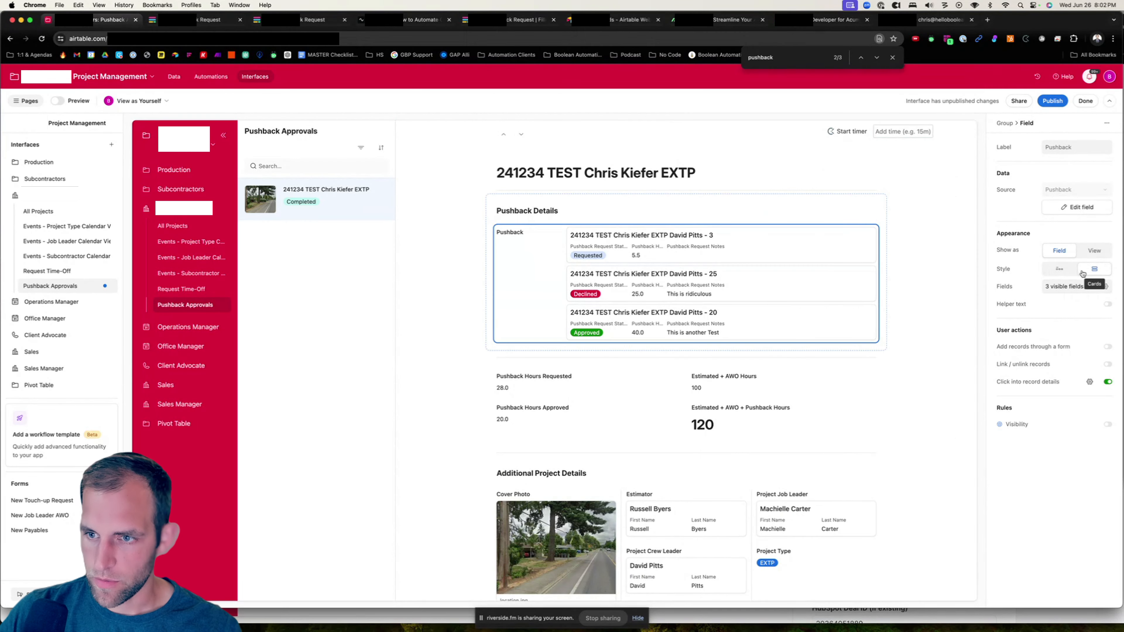
# - Show only Pushback Request Status, Pushback Hours Requested, Pushback Hours Approved and Pushback Request Notes on the Pushback records
pyautogui.click(1058, 269)
pyautogui.click(1105, 286)
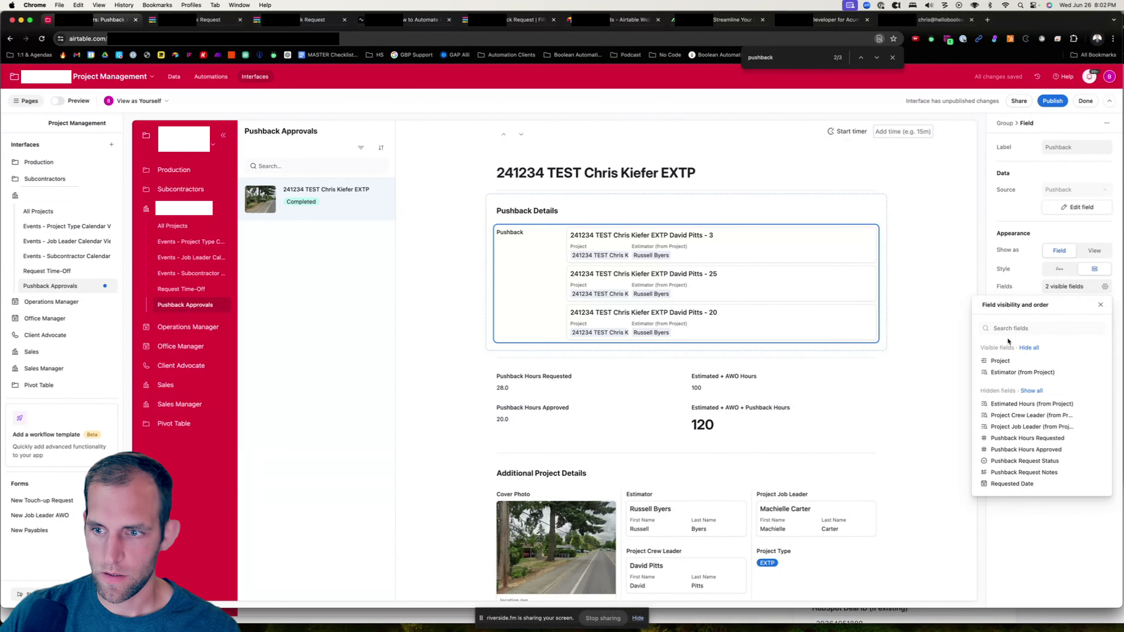
pyautogui.click(1087, 364)
pyautogui.write('statu')
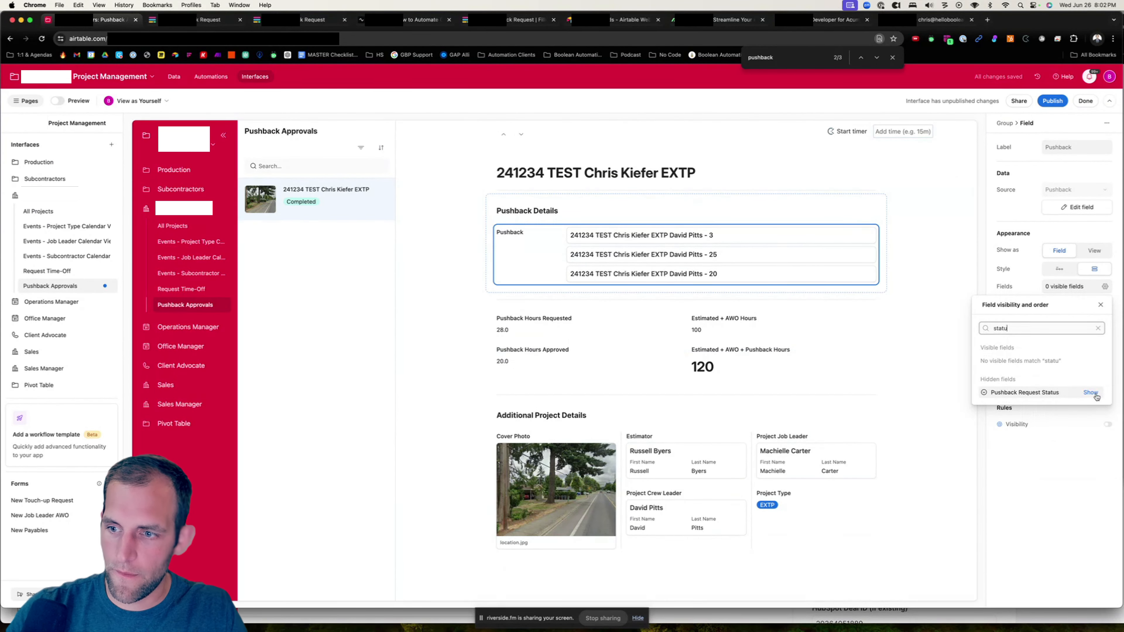
pyautogui.click(1090, 392)
pyautogui.press('super+a')
pyautogui.write('hour')
pyautogui.click(1091, 403)
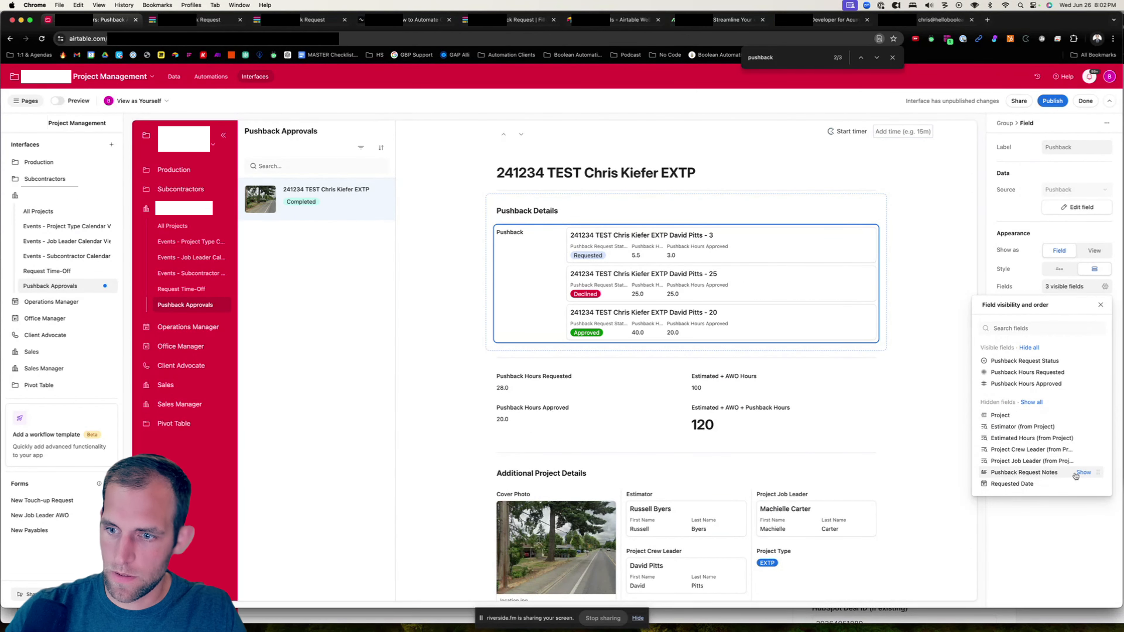
pyautogui.click(1084, 472)
pyautogui.press('Escape')
# - Create a new record detail layout for clicking into Pushback records
pyautogui.click(1057, 378)
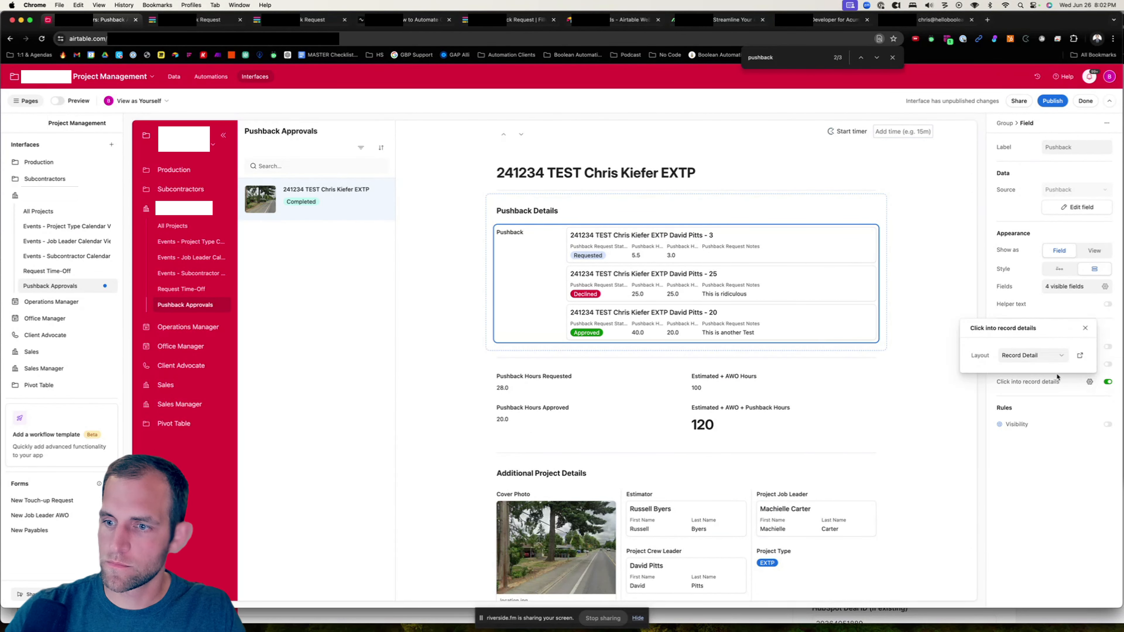
pyautogui.click(1029, 355)
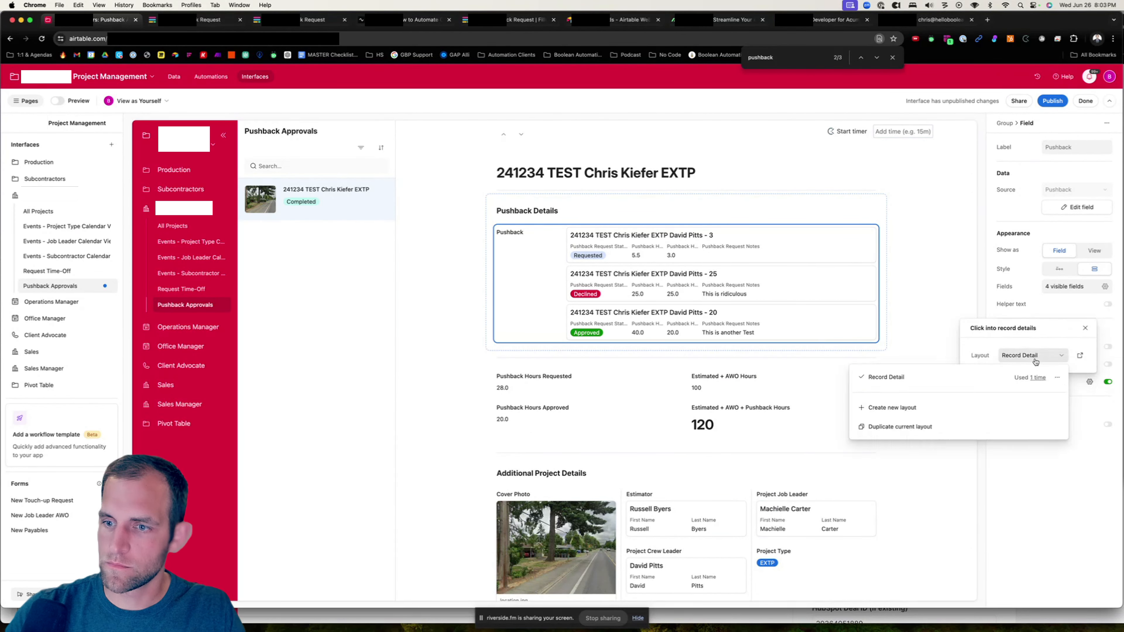
pyautogui.click(892, 407)
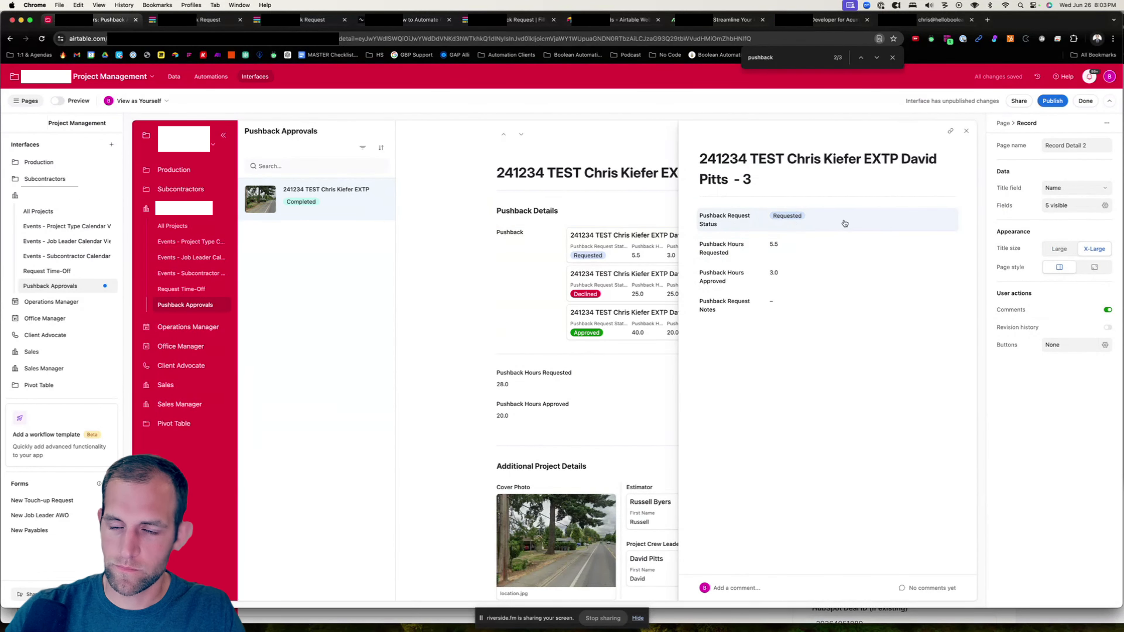
# - Make Pushback Request Status editable and move Pushback Hours Approved to the top of the record layout
pyautogui.click(881, 230)
pyautogui.click(1094, 226)
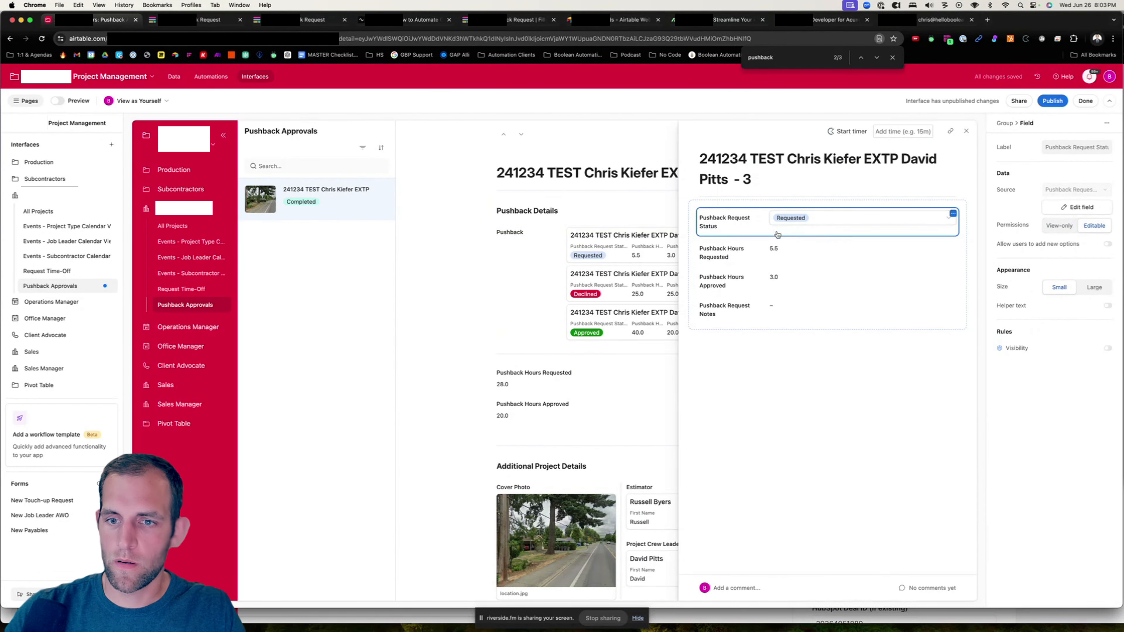
pyautogui.click(792, 284)
pyautogui.moveTo(792, 284); pyautogui.dragTo(726, 241)
pyautogui.moveTo(797, 254); pyautogui.dragTo(716, 215)
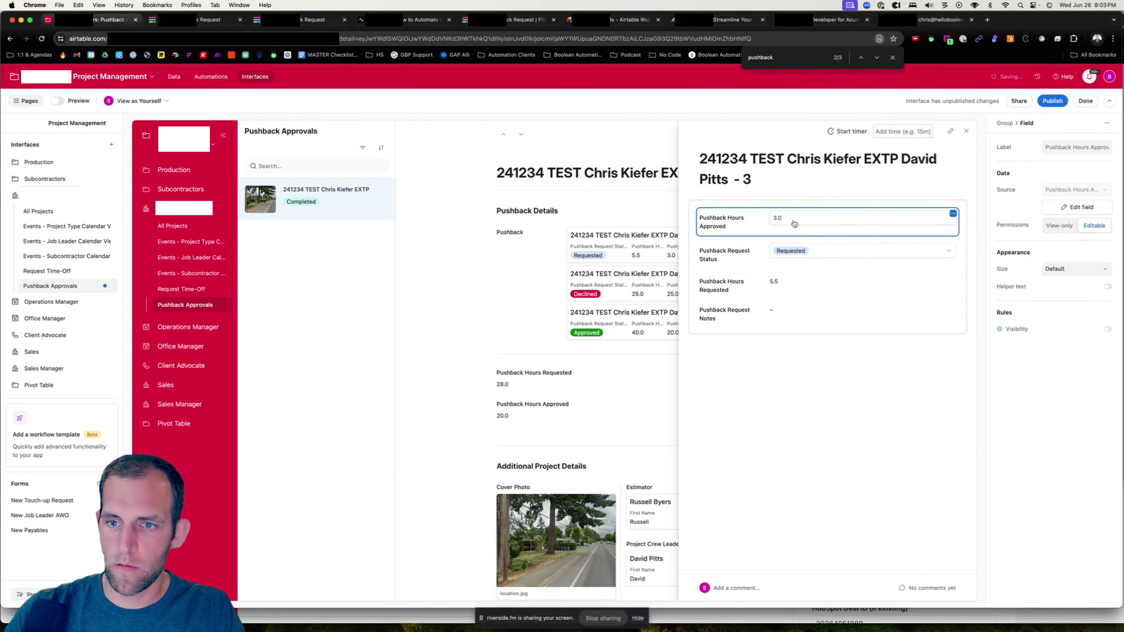
# - Make Pushback Request Notes editable and move Pushback Hours Requested to the bottom of the layout
pyautogui.click(785, 314)
pyautogui.click(1094, 225)
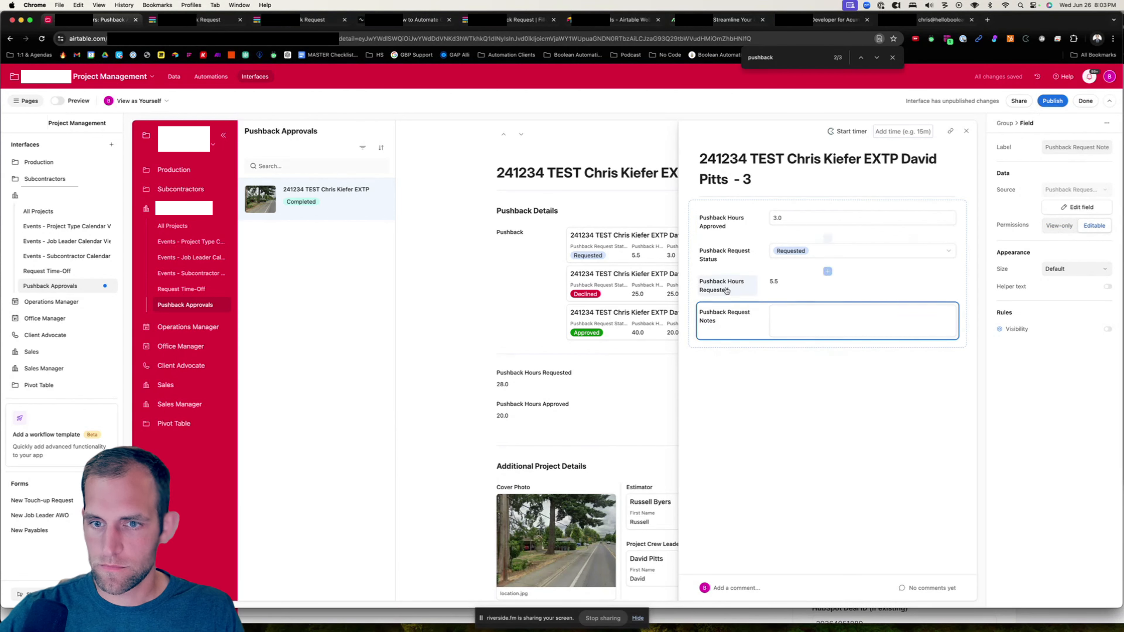
pyautogui.moveTo(728, 285); pyautogui.dragTo(827, 340)
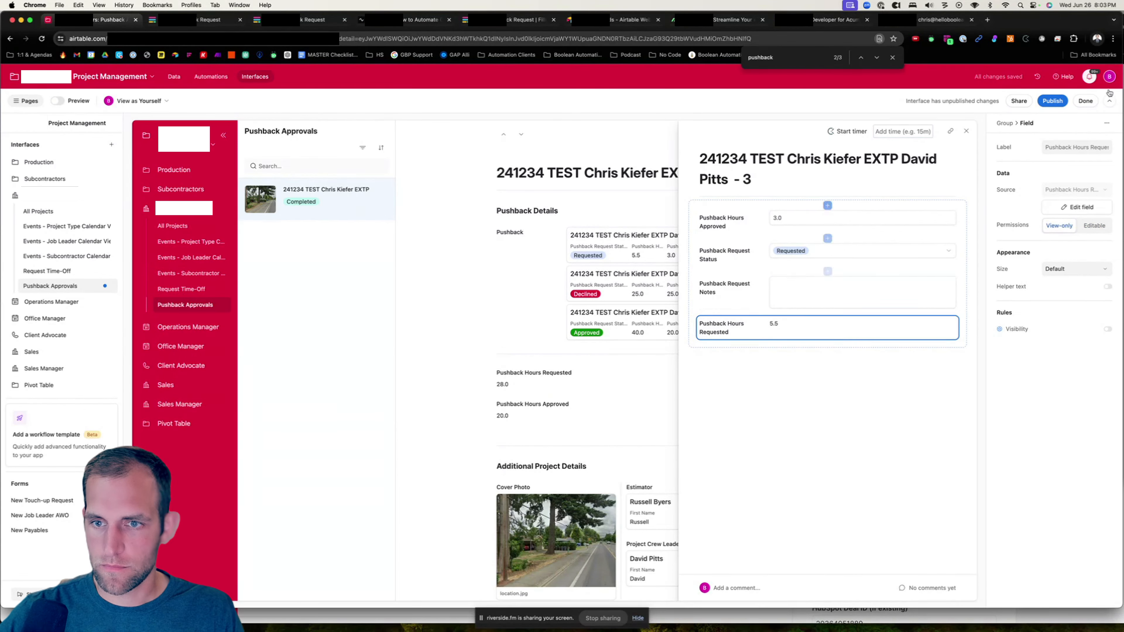
pyautogui.click(797, 160)
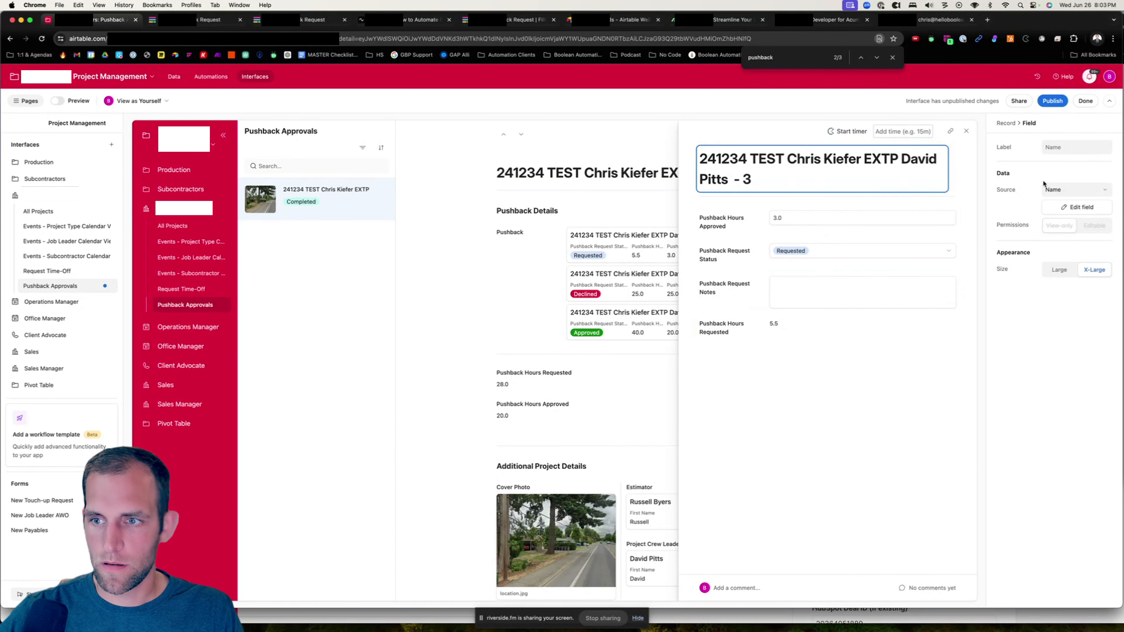
# - Publish the interfaces with unpublished changes, choosing which to include, and check the published Pushback Approvals page
pyautogui.click(1055, 101)
pyautogui.click(471, 307)
pyautogui.click(471, 320)
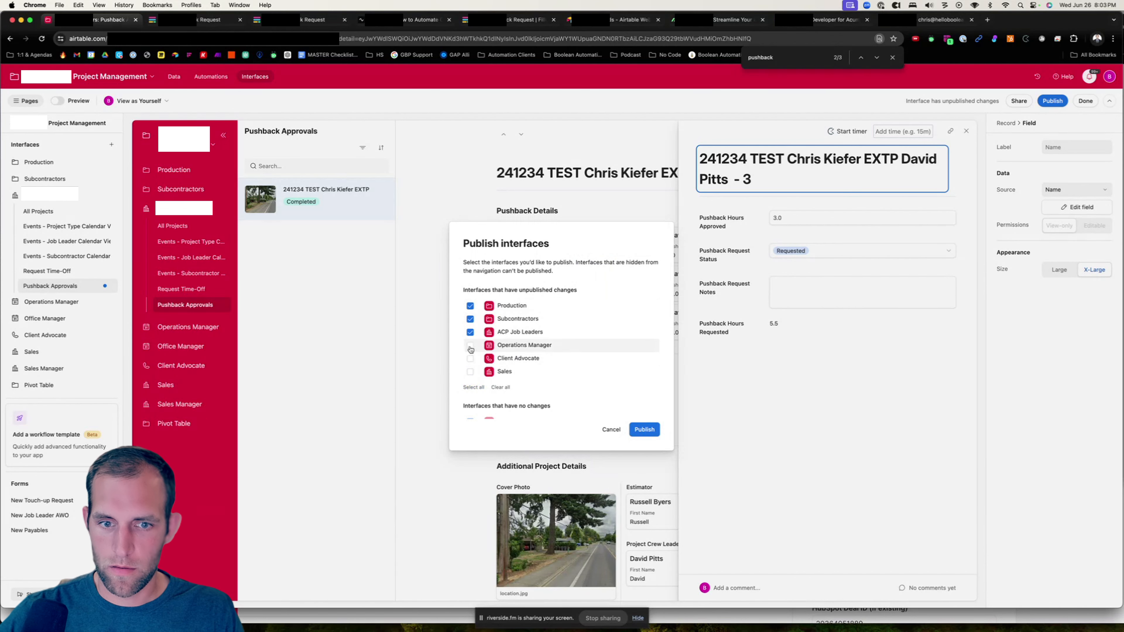
pyautogui.click(470, 346)
pyautogui.click(470, 359)
pyautogui.click(470, 372)
pyautogui.click(647, 430)
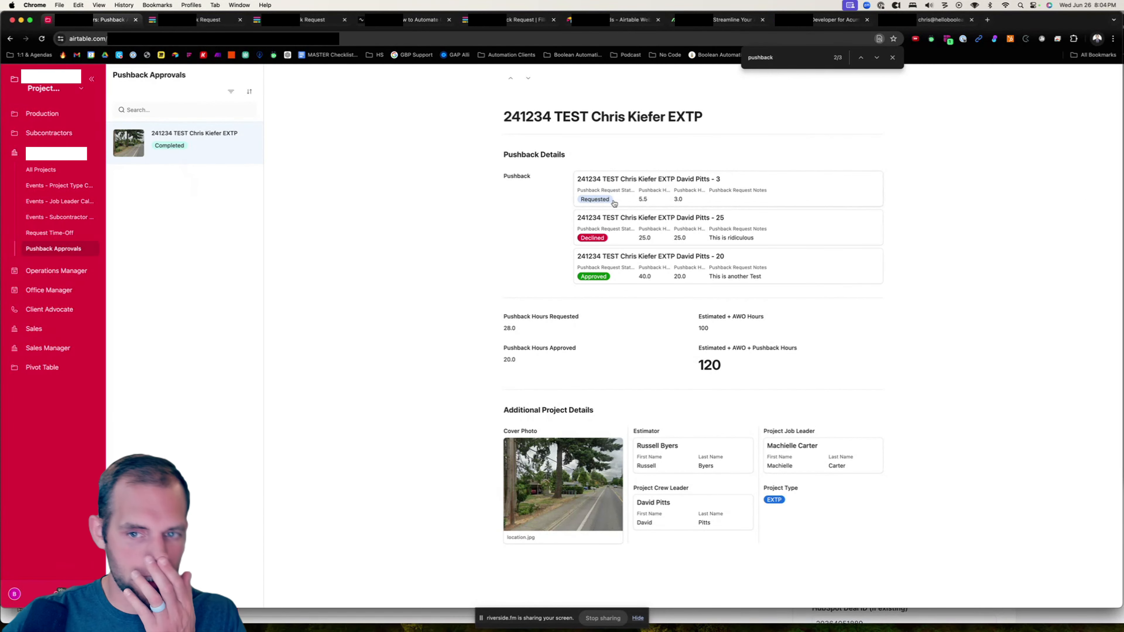
pyautogui.click(232, 92)
pyautogui.click(359, 145)
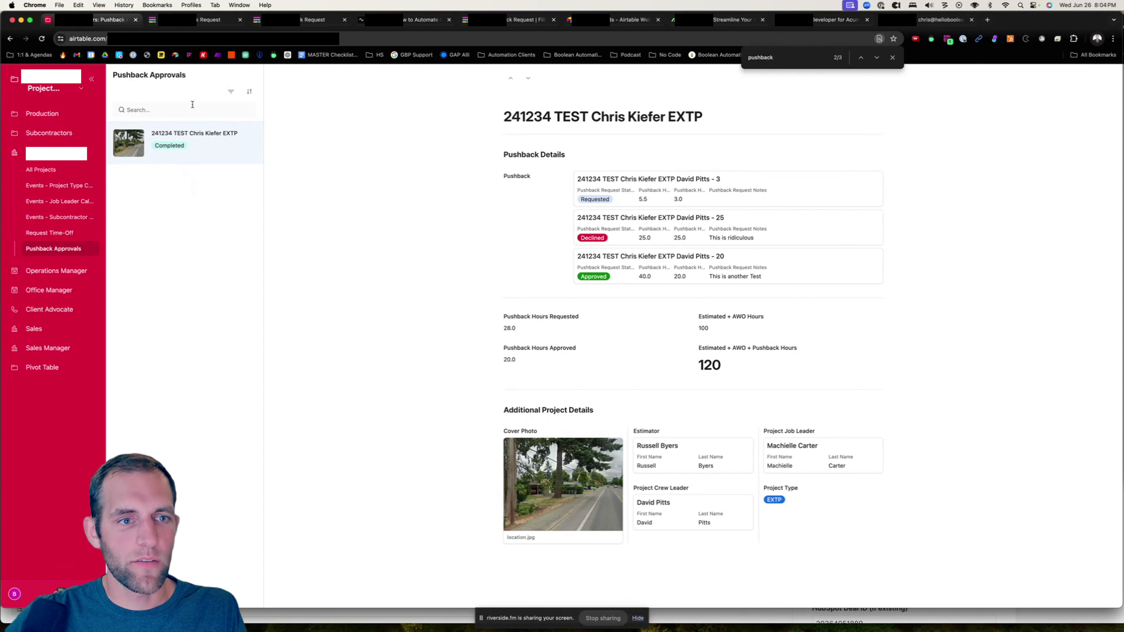
# - Open the first pushback request from the project's Pushback Details and set its Pushback Request Status to Approved
pyautogui.click(82, 89)
pyautogui.click(494, 249)
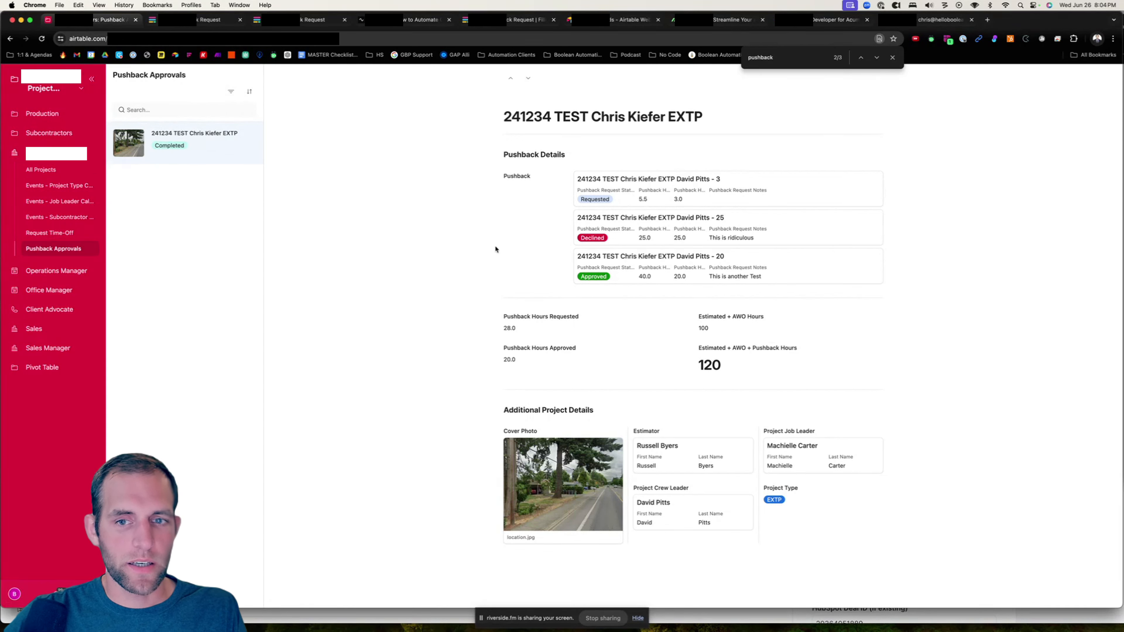
pyautogui.click(632, 194)
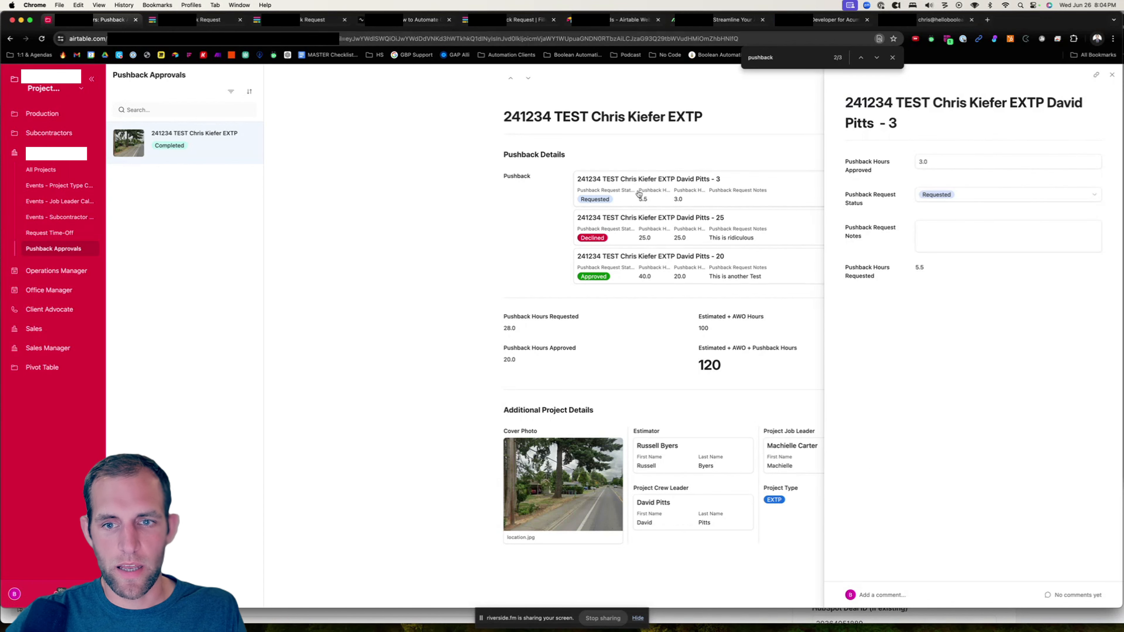
pyautogui.click(1033, 203)
pyautogui.click(974, 257)
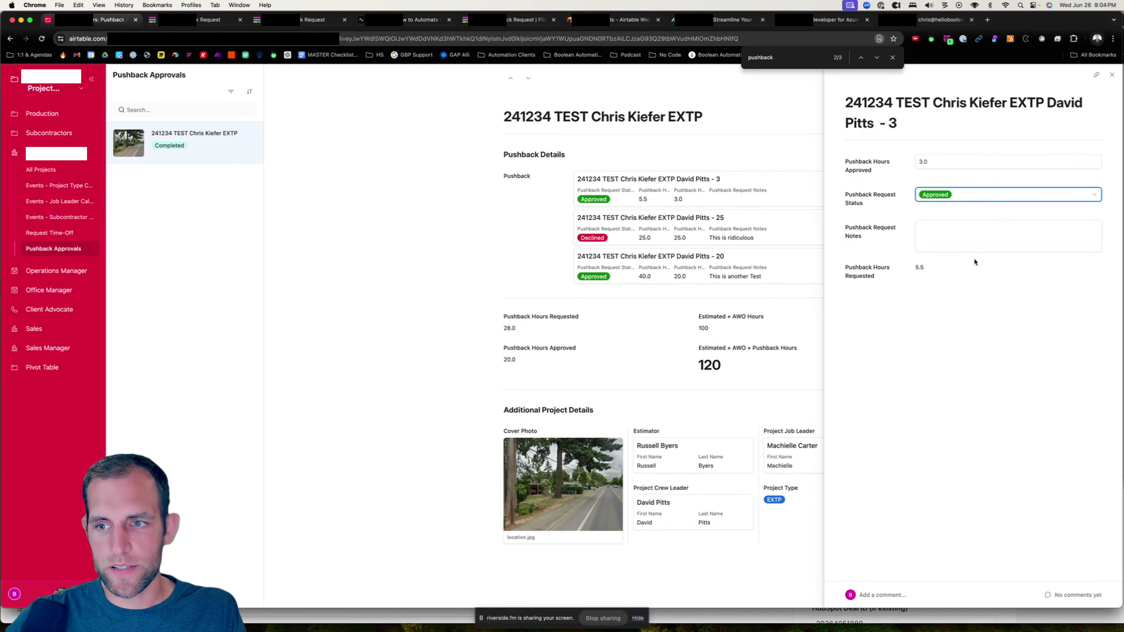
pyautogui.press('Escape')
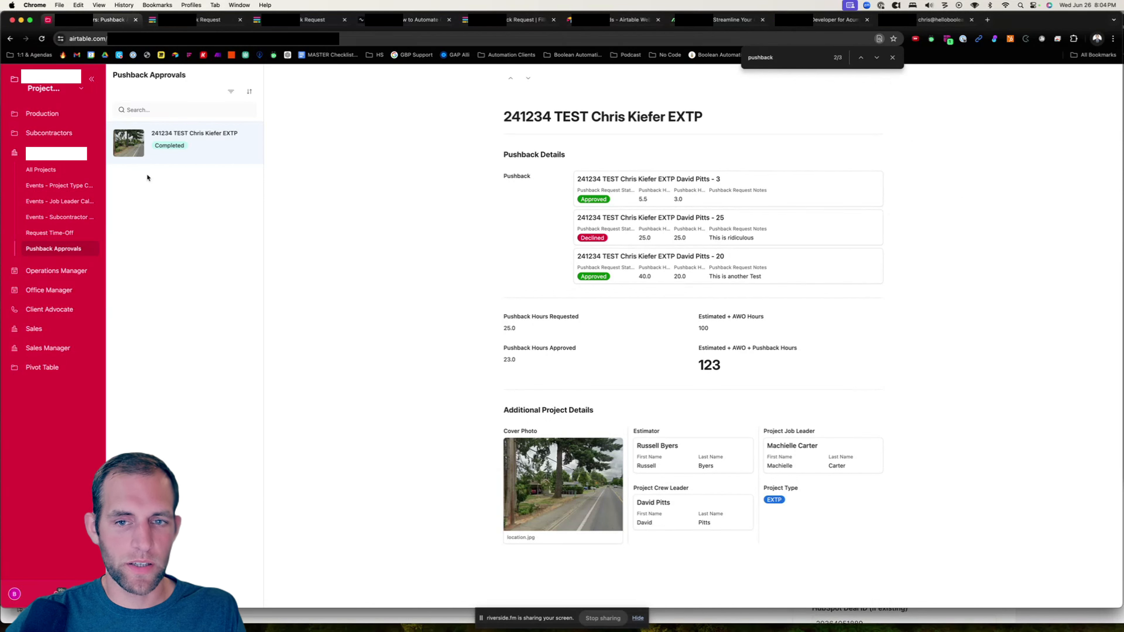
# - Switch back to editing the interface and turn on tabs as the record list's elements
pyautogui.click(81, 89)
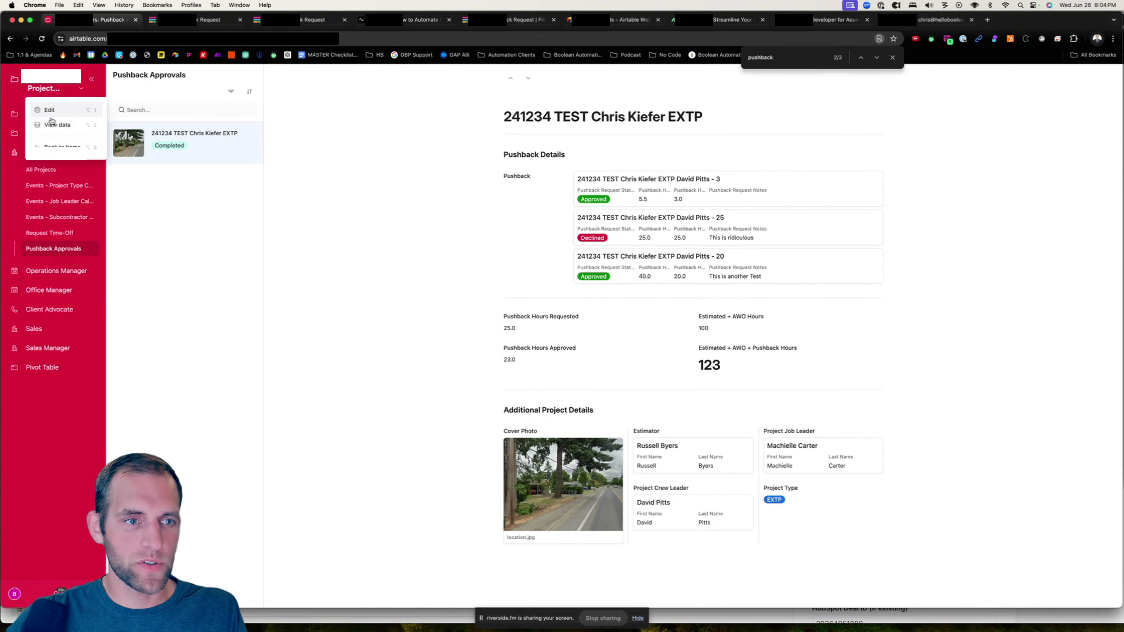
pyautogui.hotkey('alt', '1')
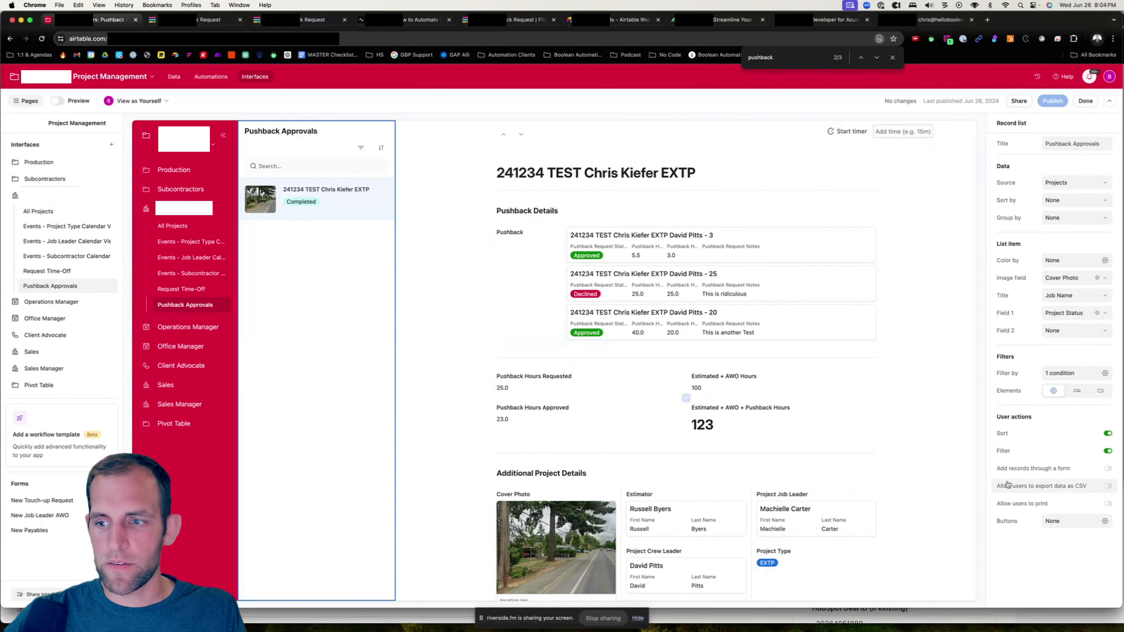
pyautogui.click(1076, 392)
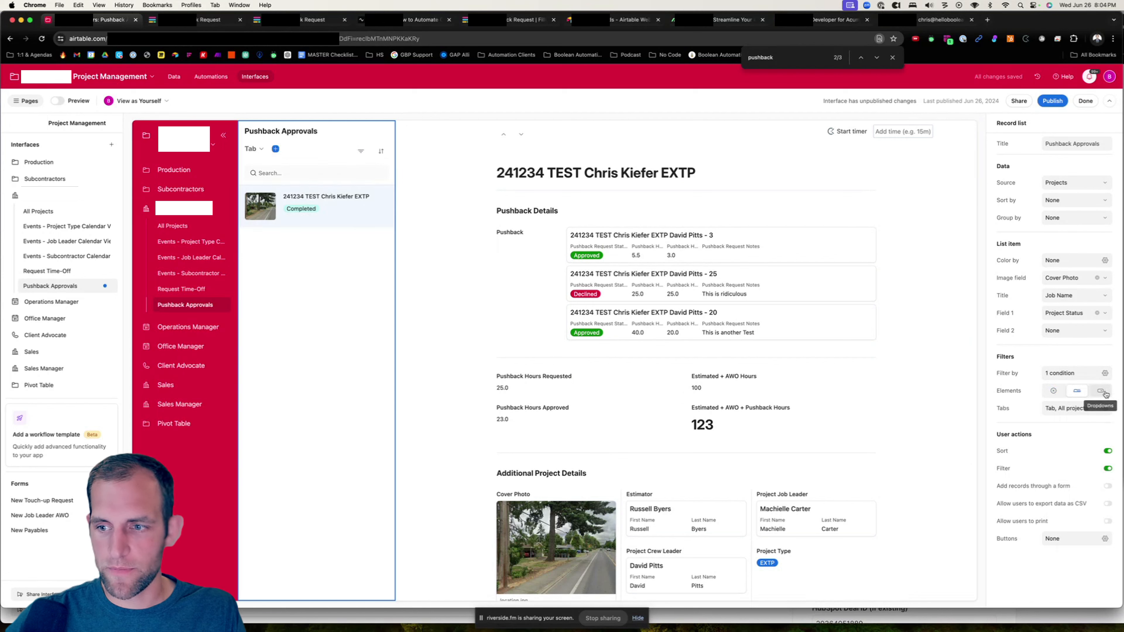
pyautogui.click(1105, 408)
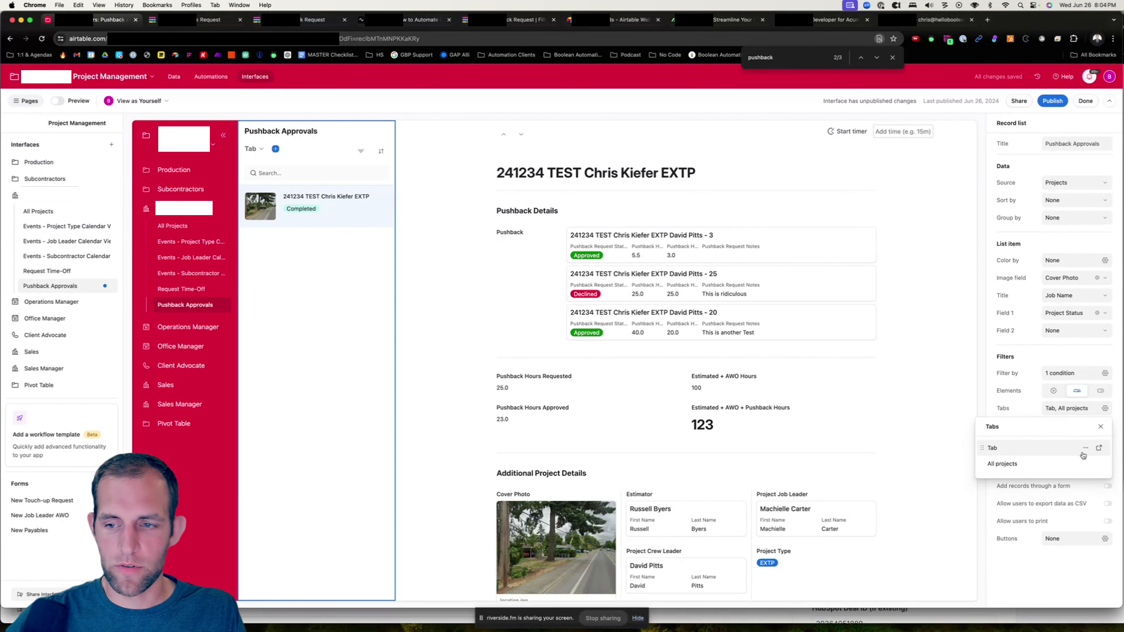
# - Rename the first tab of the record list to Needs Approval
pyautogui.click(1098, 448)
pyautogui.doubleClick(1063, 143)
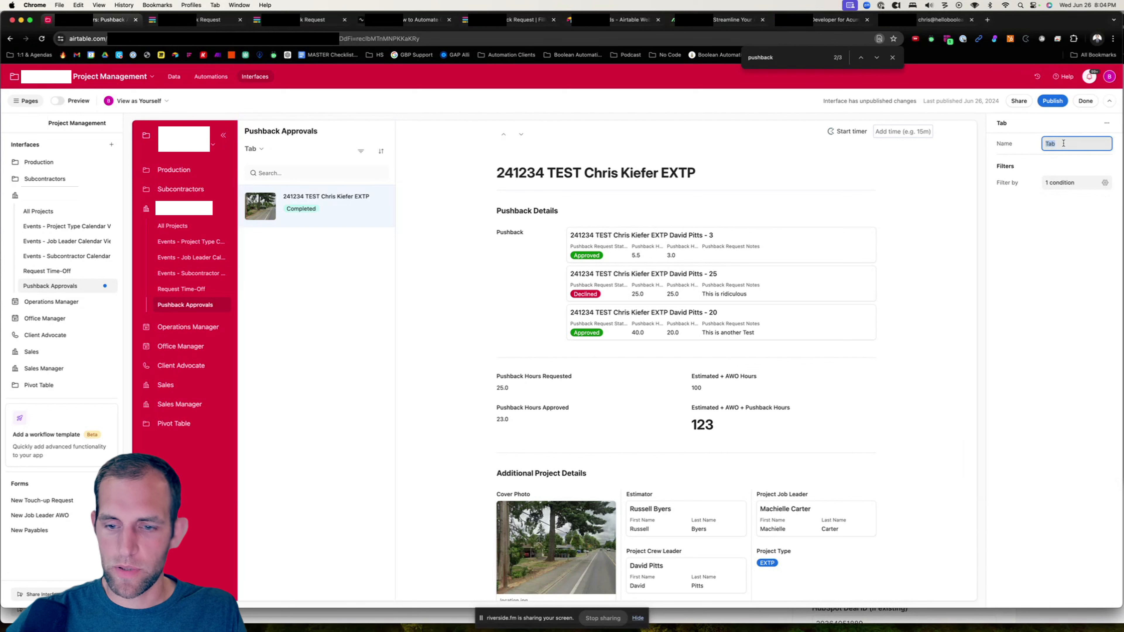
pyautogui.write('Needs Approval')
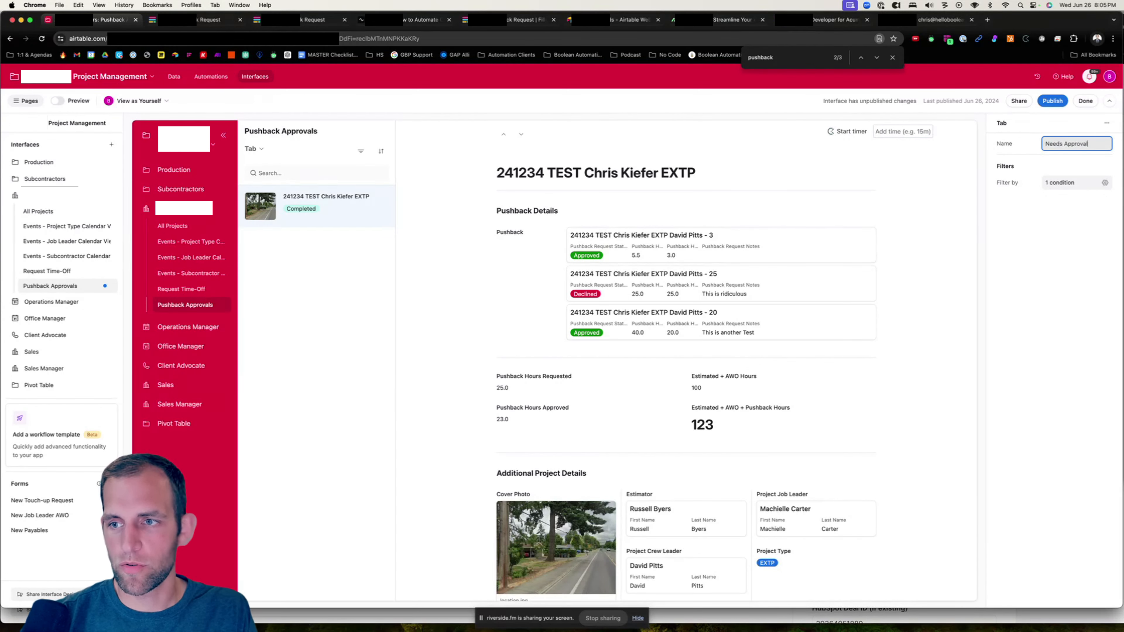
# - Add a lookup field of Pushback Request Status from the linked Pushback records to the Projects table
pyautogui.click(1071, 183)
pyautogui.click(933, 255)
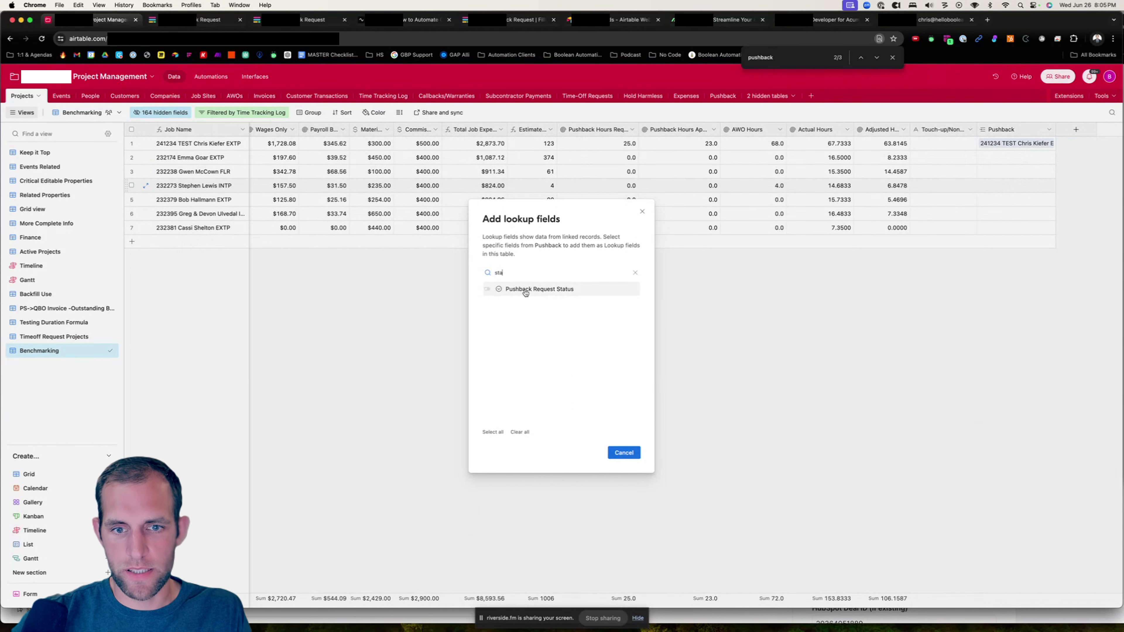
pyautogui.click(522, 294)
pyautogui.click(619, 452)
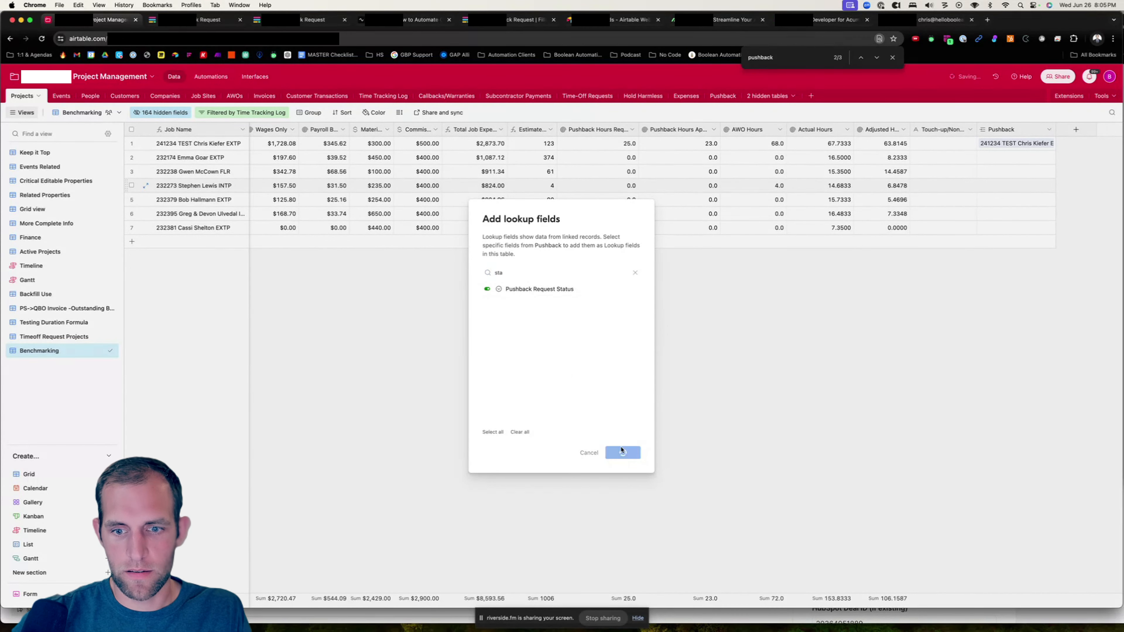
# - Rename the new lookup field to Pushback Request Statuses and save it
pyautogui.moveTo(1086, 130); pyautogui.dragTo(1087, 128)
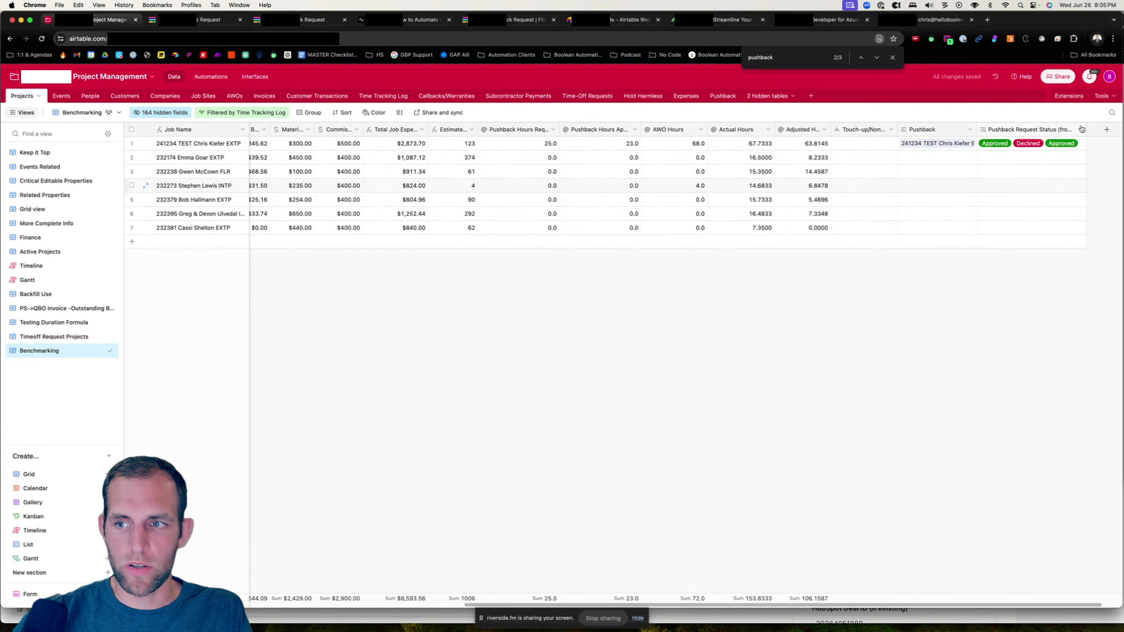
pyautogui.click(1081, 128)
pyautogui.click(1000, 149)
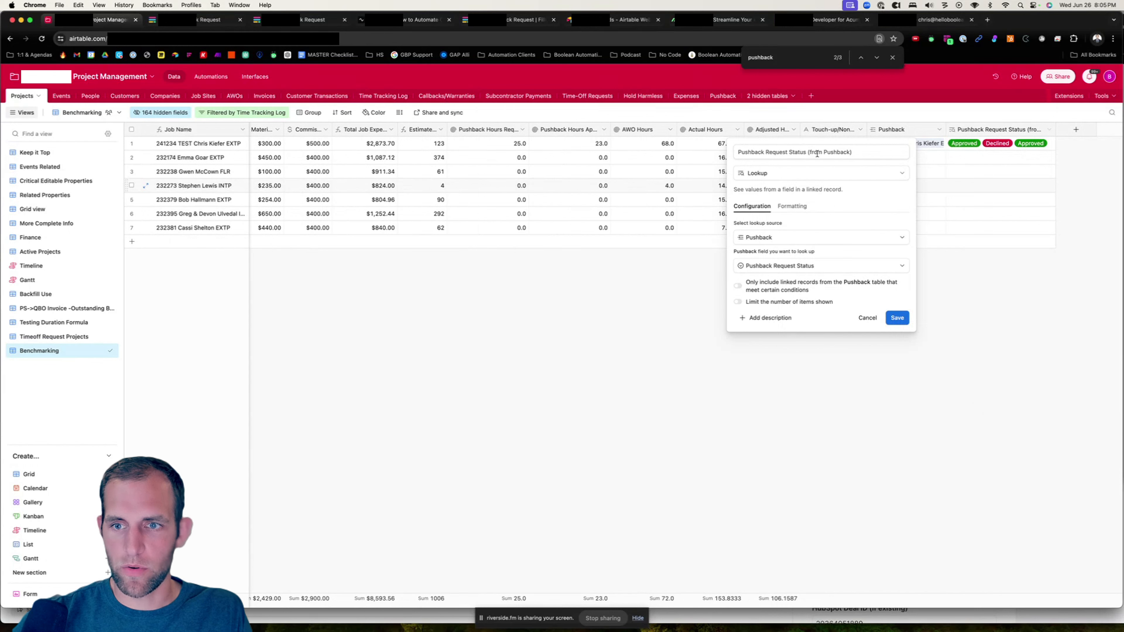
pyautogui.click(804, 153)
pyautogui.write('es')
pyautogui.moveTo(859, 152); pyautogui.dragTo(826, 151)
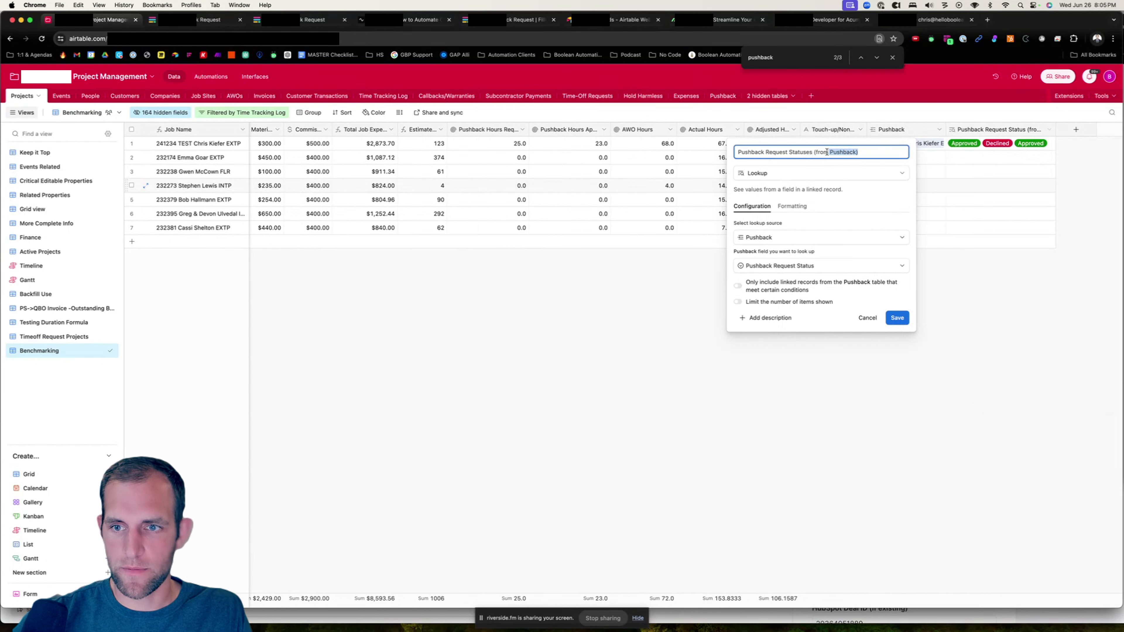
pyautogui.press('BackSpace')
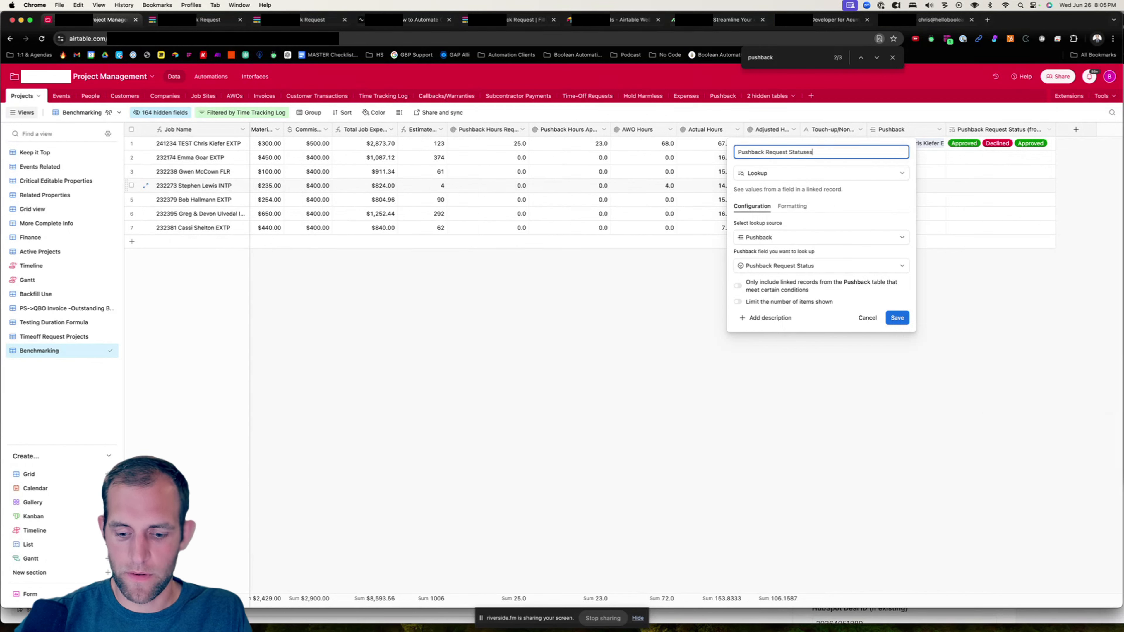
pyautogui.click(902, 319)
# - Add a filter condition on Pushback Request Statuses to the Needs Approval tab of the record list
pyautogui.click(265, 76)
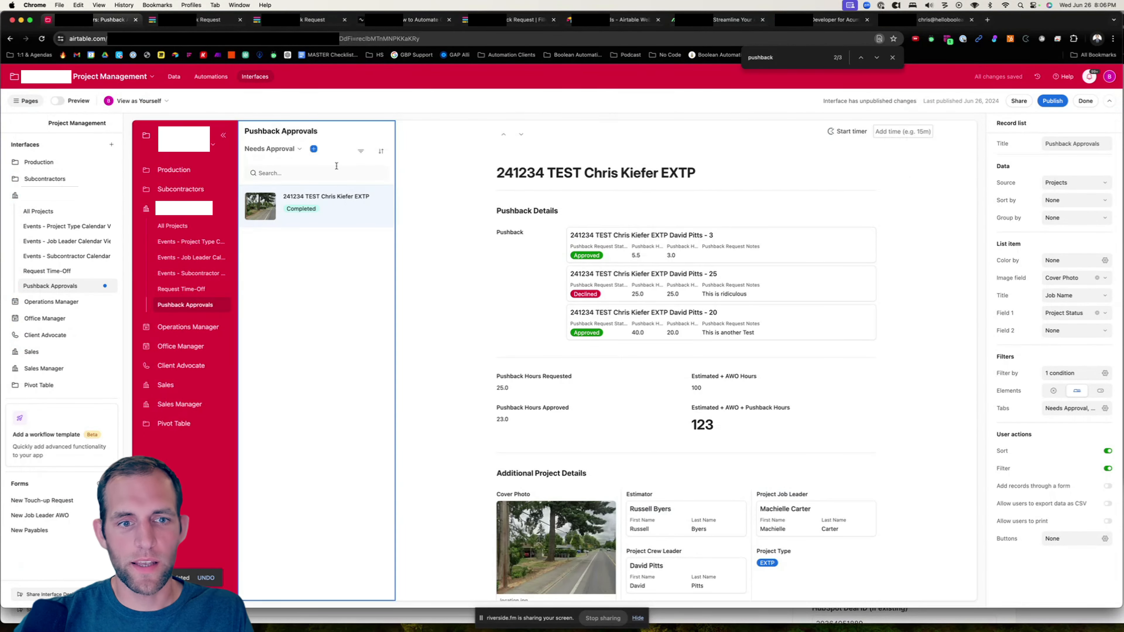
pyautogui.click(289, 150)
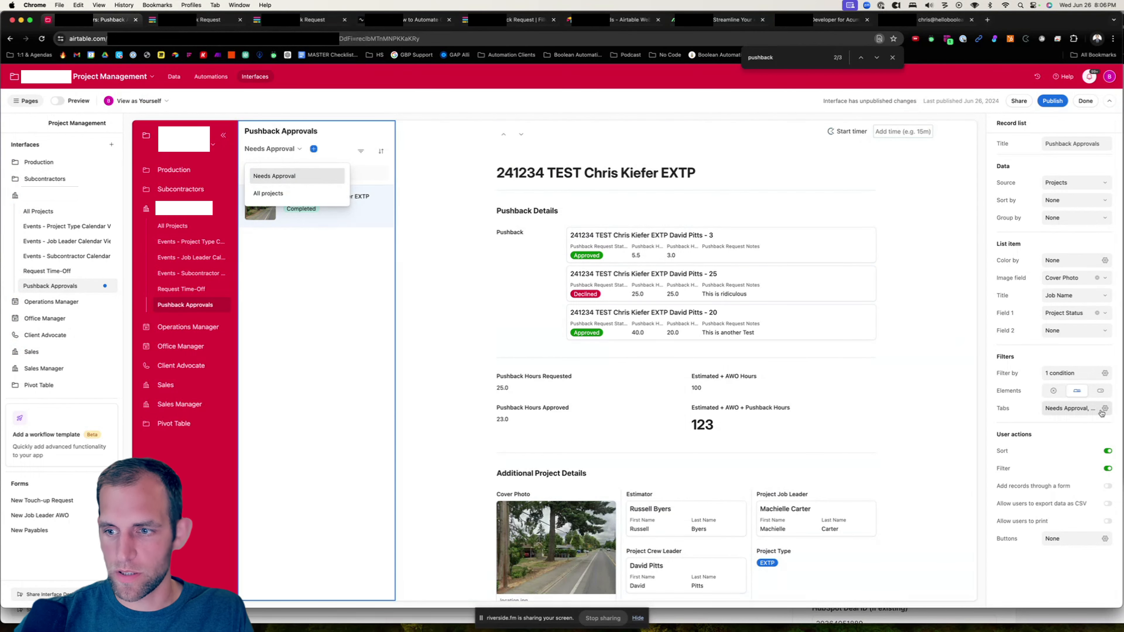
pyautogui.click(1104, 410)
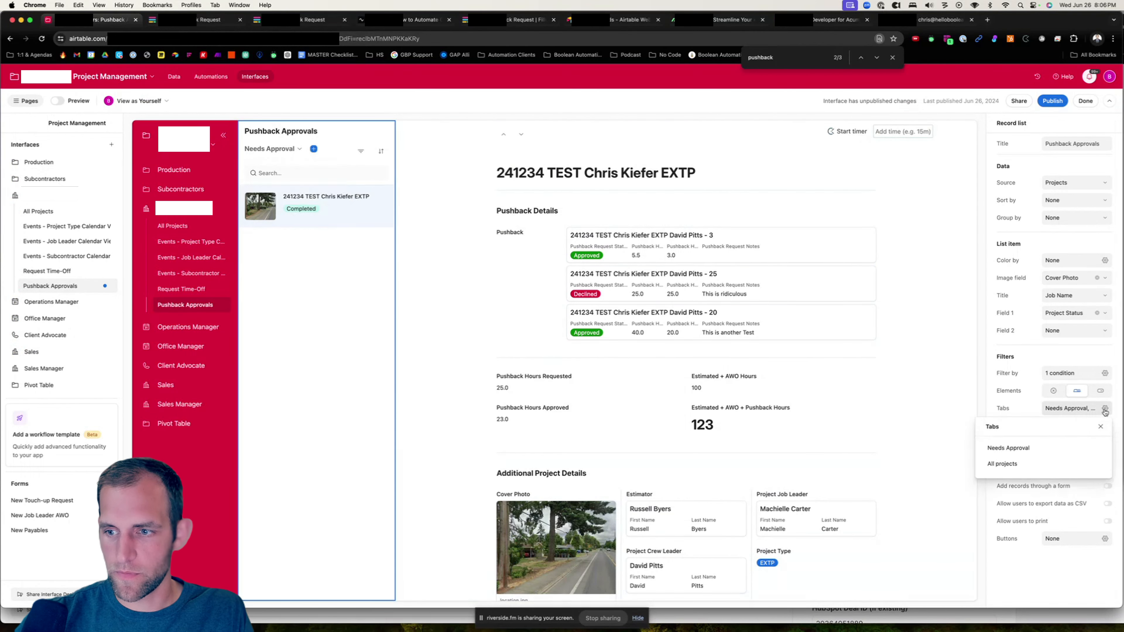
pyautogui.click(1085, 449)
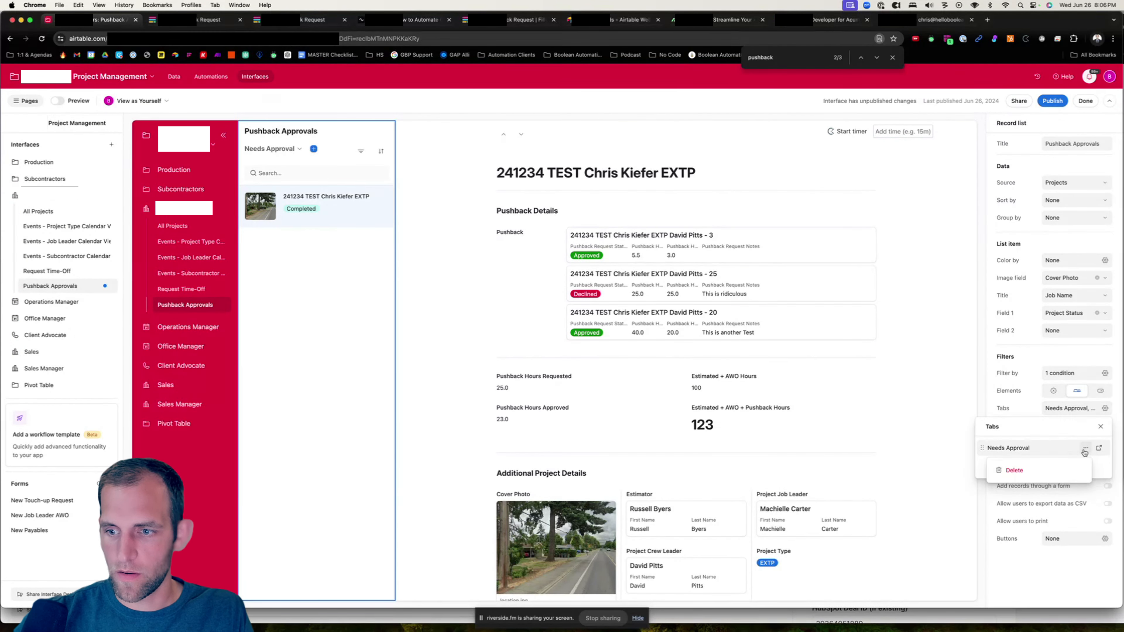
pyautogui.click(1098, 448)
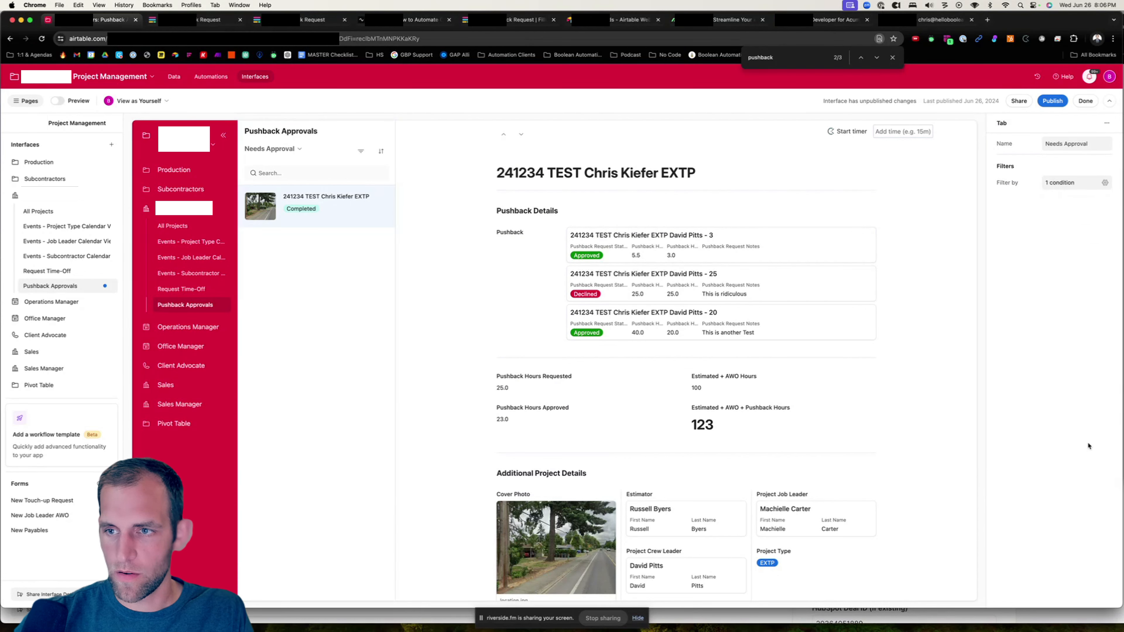
pyautogui.click(1104, 183)
pyautogui.click(919, 257)
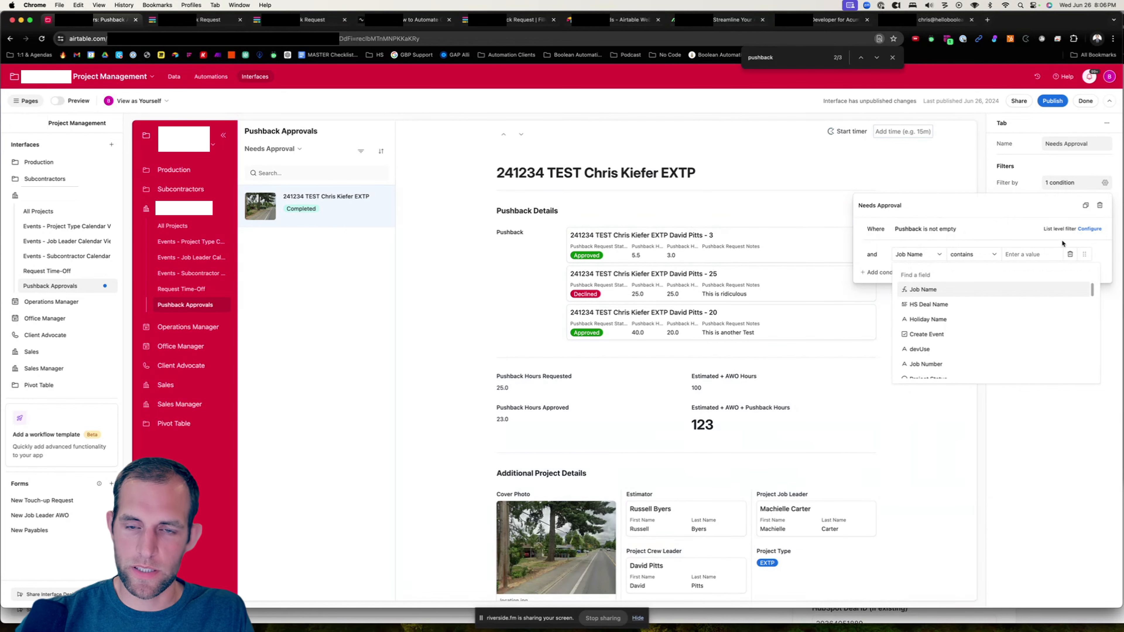
pyautogui.write('stasu')
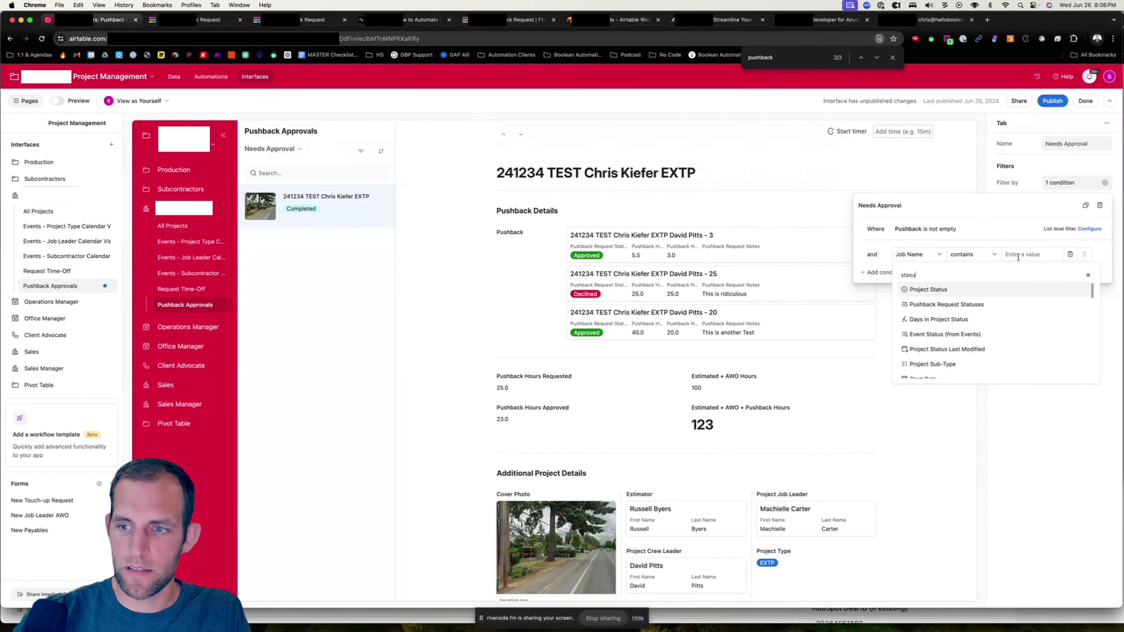
pyautogui.click(973, 305)
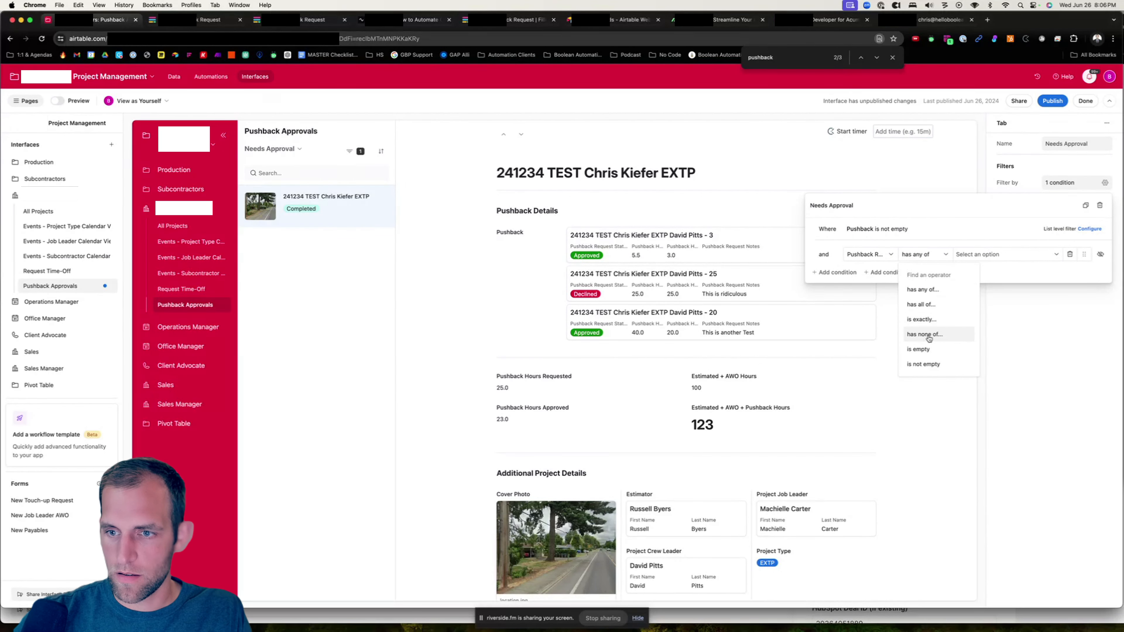
# - Set the condition so the Needs Approval tab shows projects whose pushback statuses have any of Requested
pyautogui.click(929, 335)
pyautogui.click(958, 254)
pyautogui.click(967, 307)
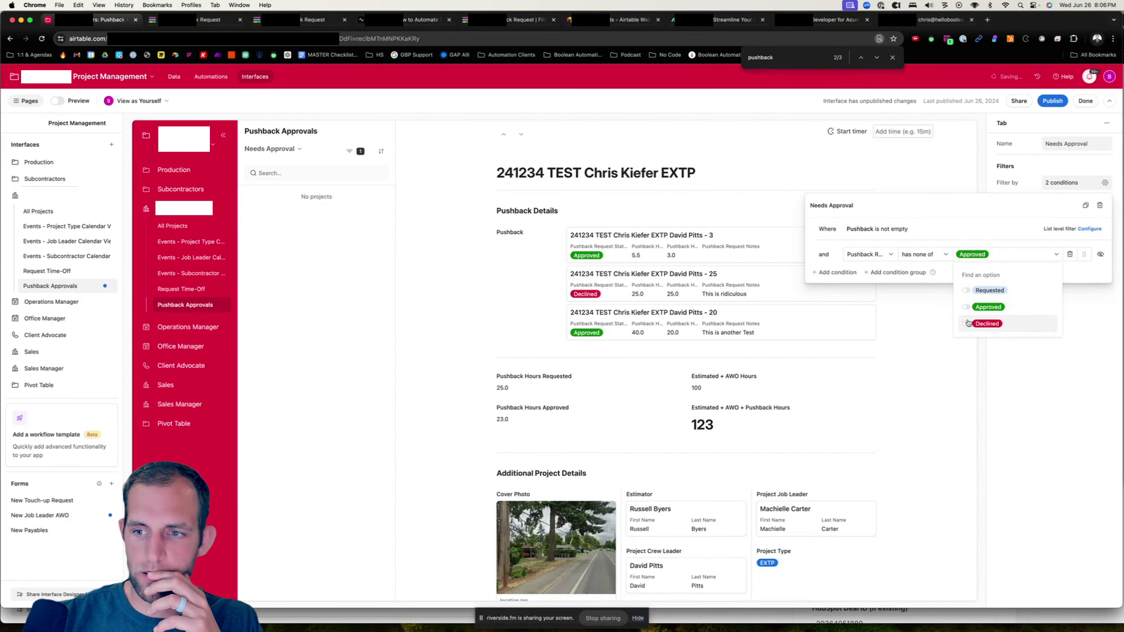
pyautogui.click(966, 324)
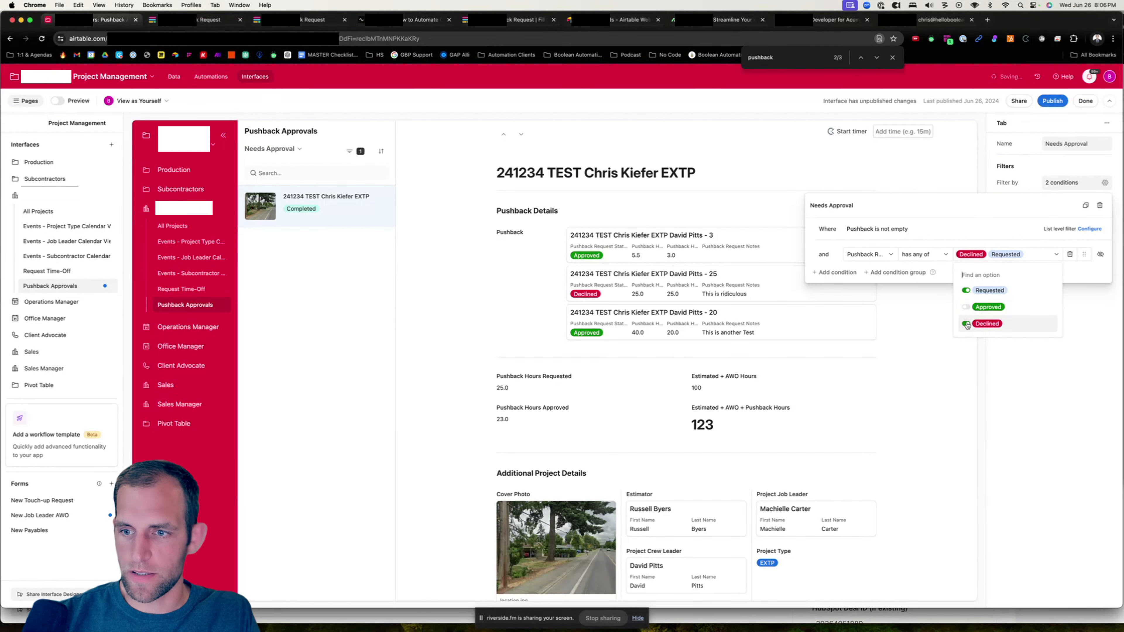
pyautogui.click(967, 324)
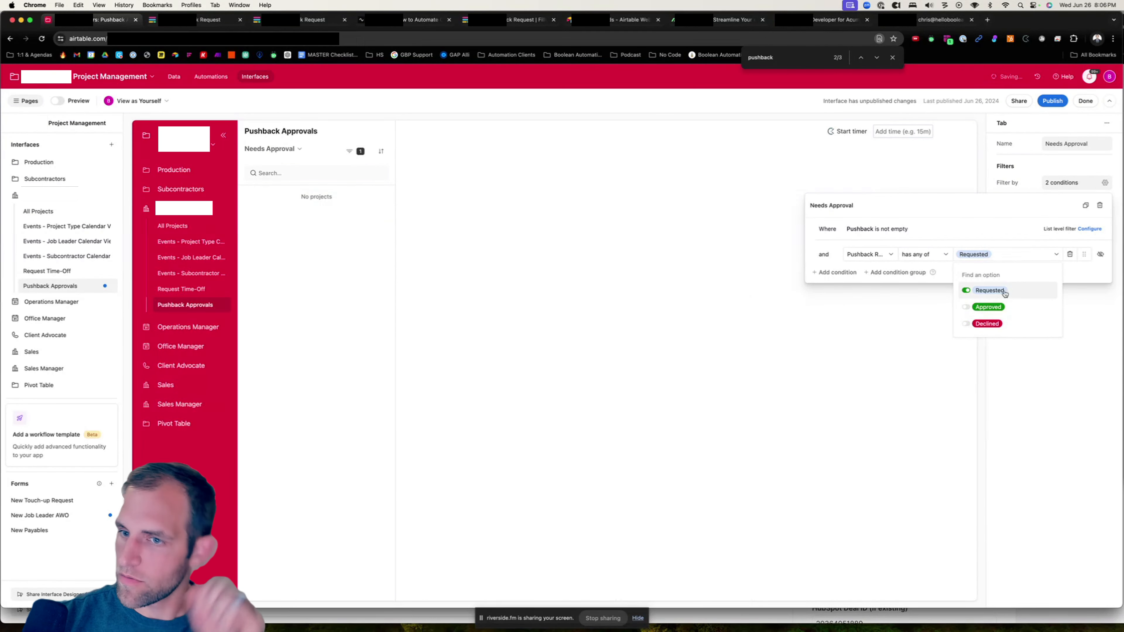
pyautogui.click(1002, 226)
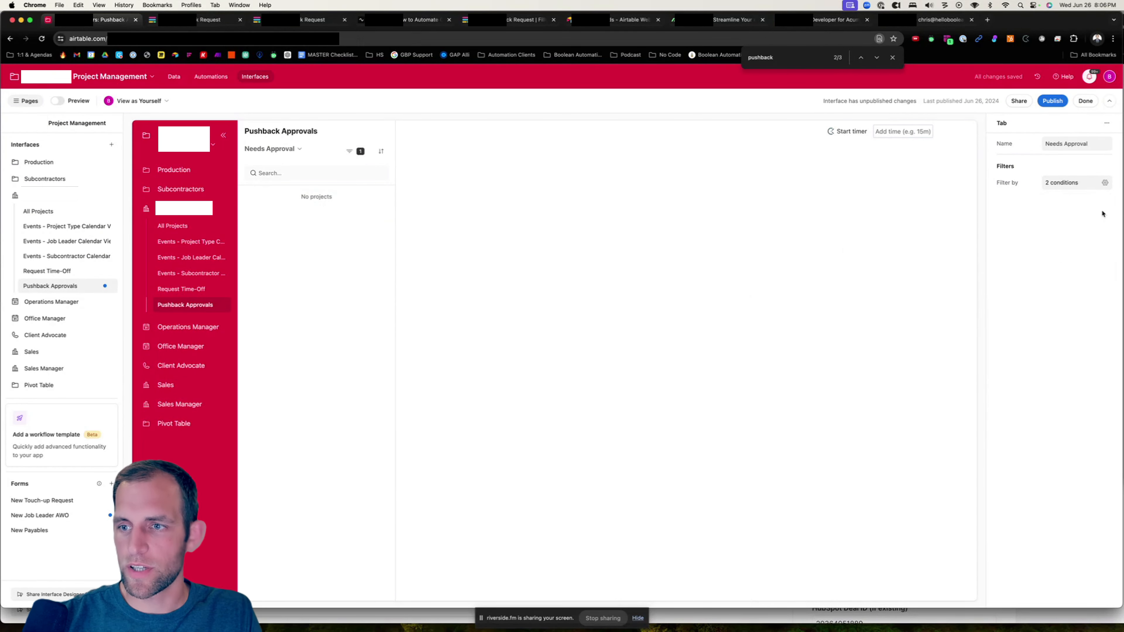
# - Rename the All projects tab to All Requests
pyautogui.click(300, 149)
pyautogui.click(301, 149)
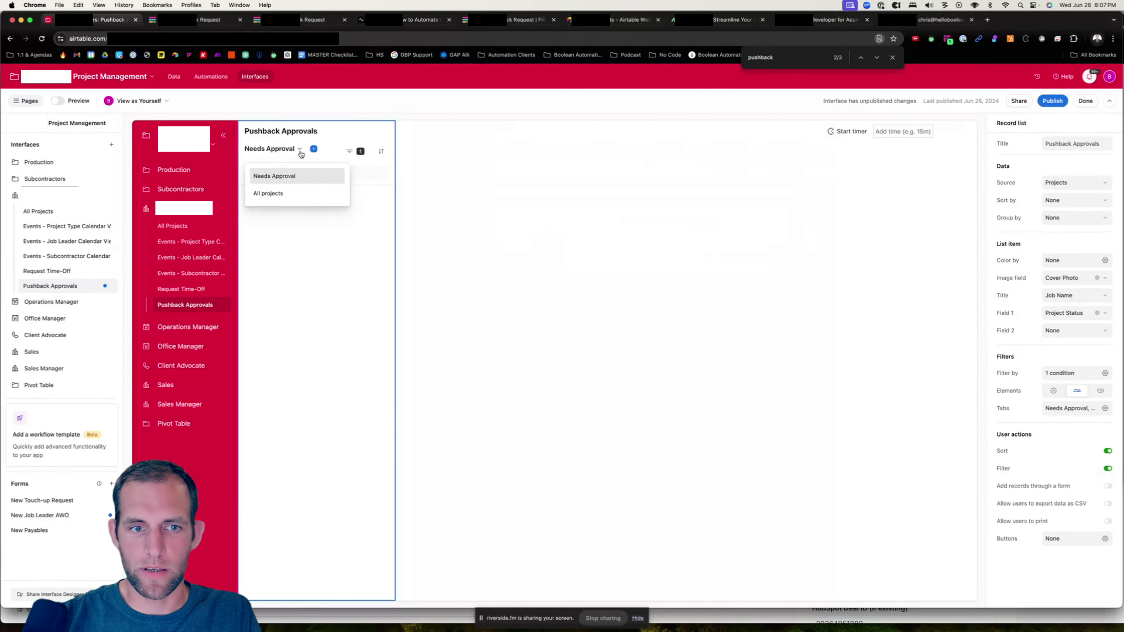
pyautogui.click(301, 195)
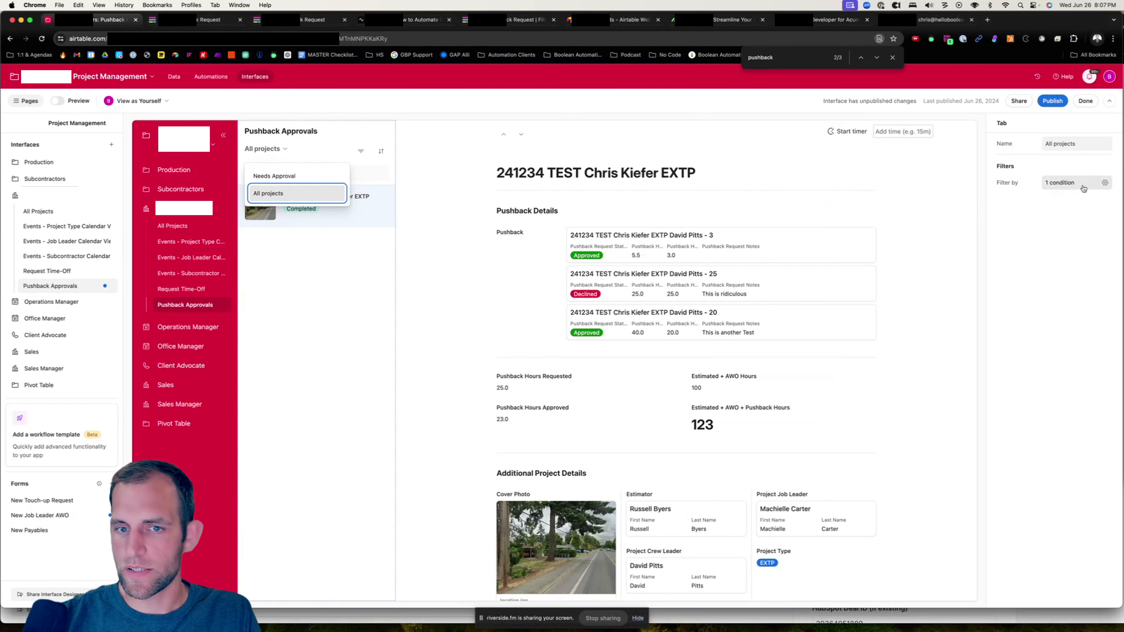
pyautogui.doubleClick(1066, 143)
pyautogui.write('P')
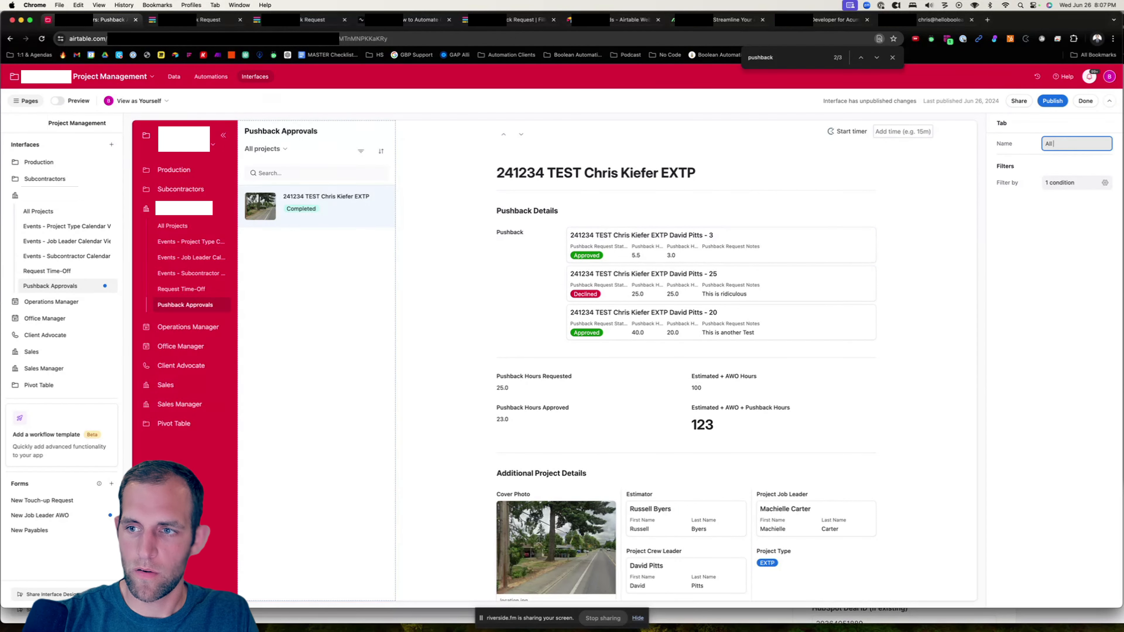
# - Publish the updated Pushback Approvals interface page
pyautogui.click(265, 149)
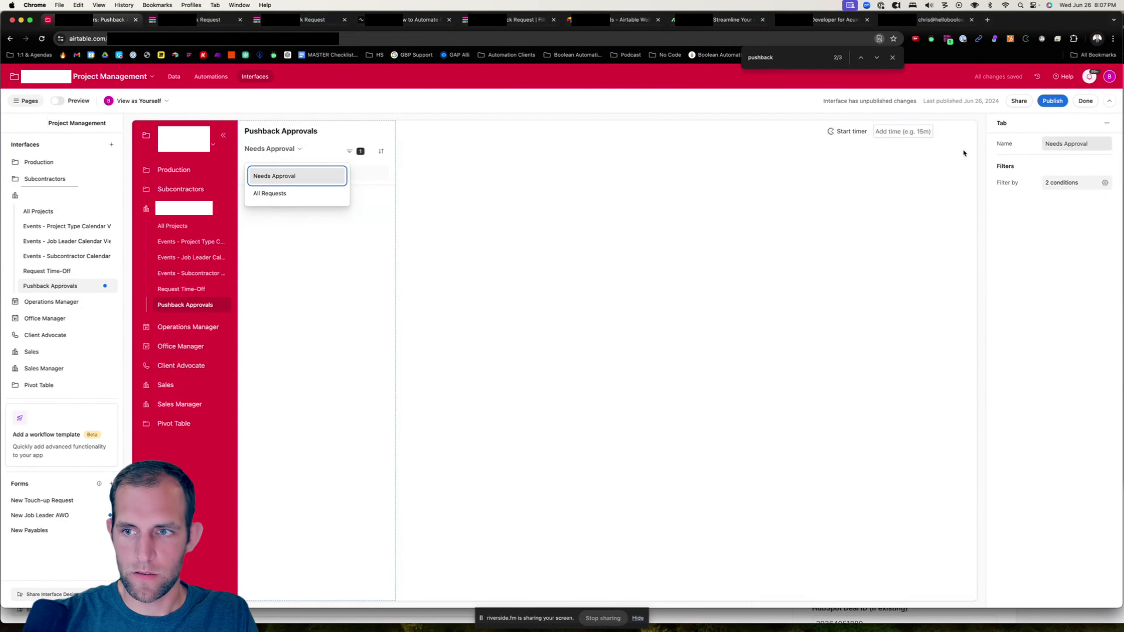
pyautogui.click(358, 251)
pyautogui.click(1052, 101)
pyautogui.click(645, 430)
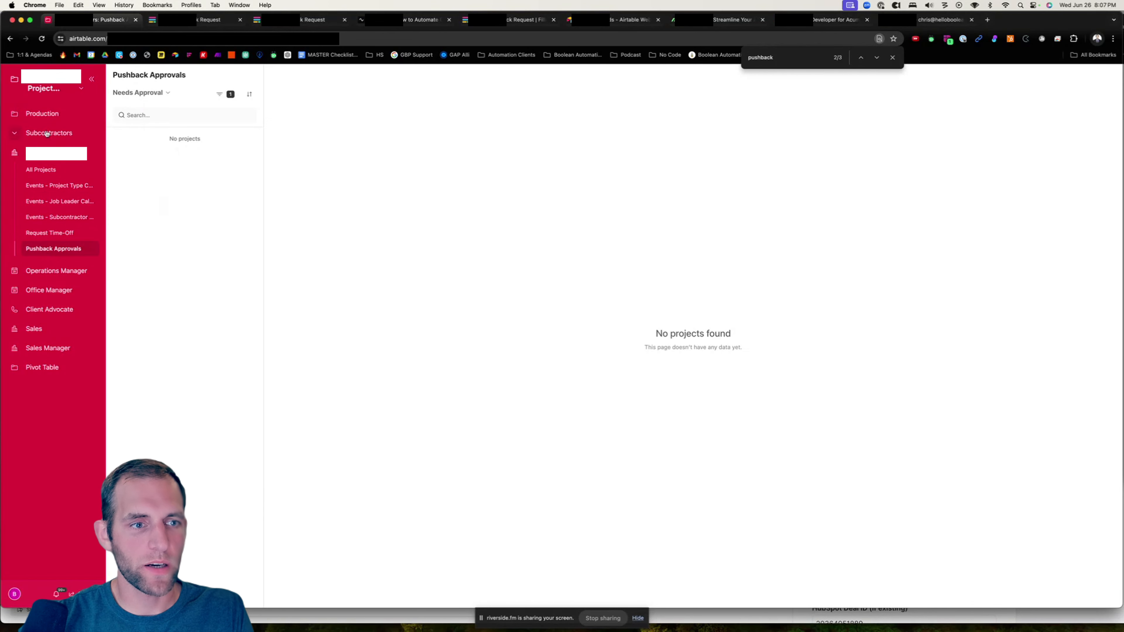
# - Browse to the Production and Job Leaders pages in the published interface
pyautogui.click(42, 113)
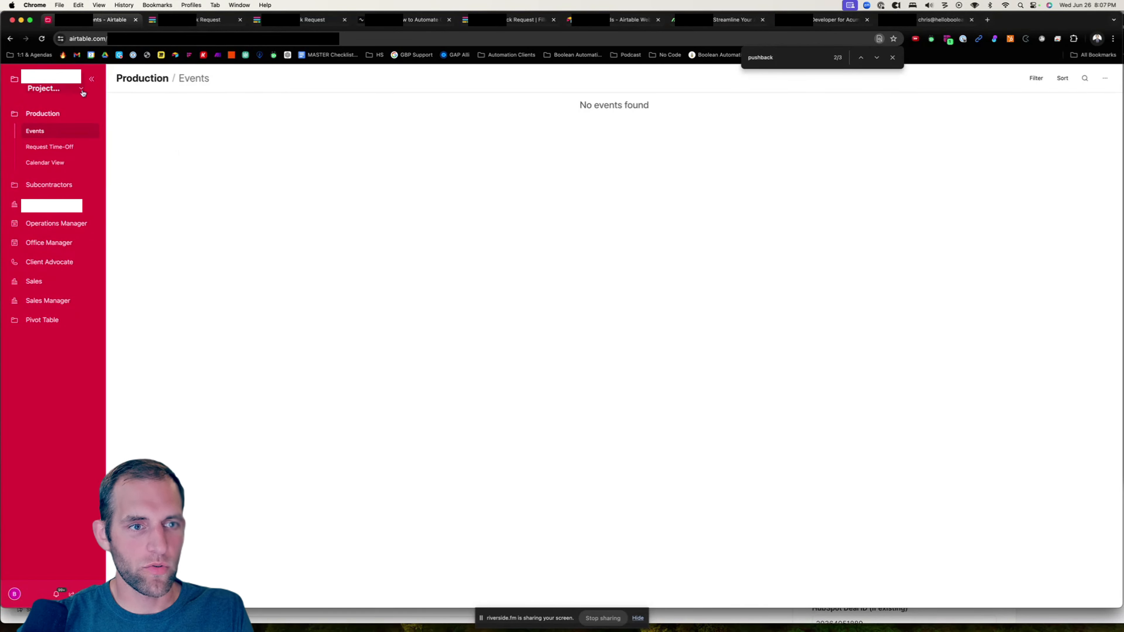
pyautogui.click(49, 205)
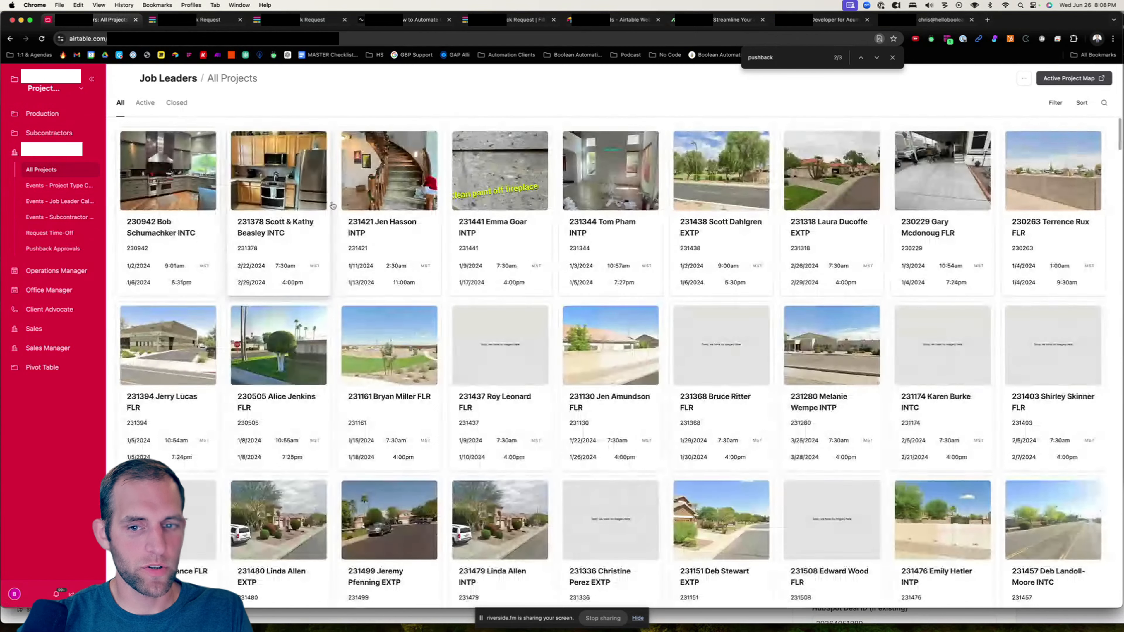
pyautogui.click(385, 218)
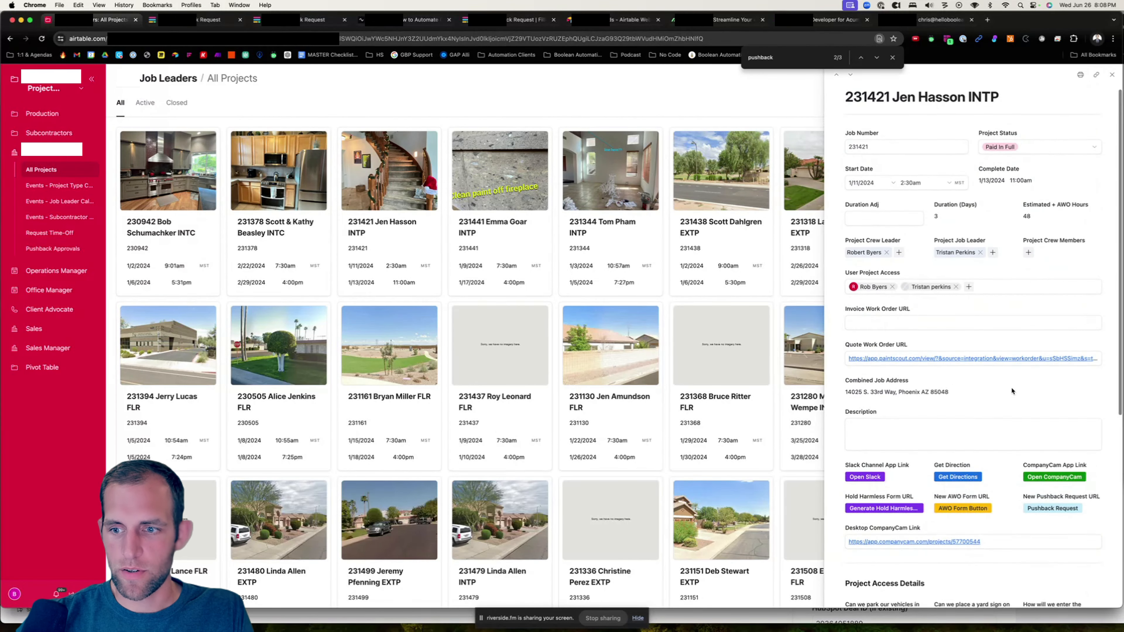
pyautogui.scroll(-1, 1010, 386)
pyautogui.click(1062, 473)
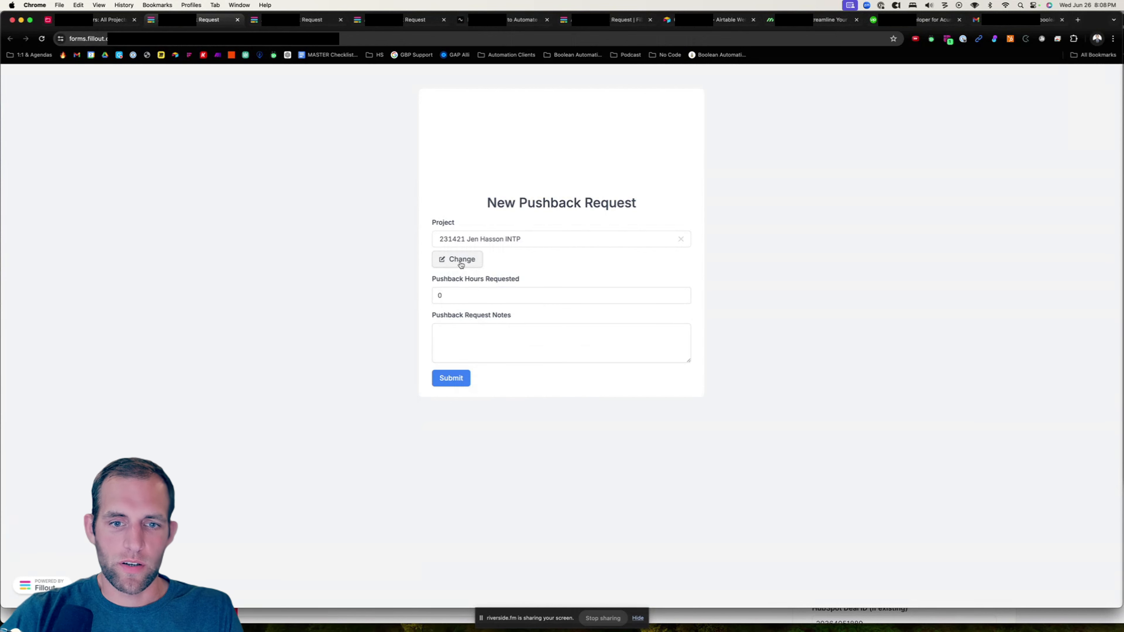
# - Submit a pushback request of 5 hours with the notes "This is a test"
pyautogui.click(440, 294)
pyautogui.write('05')
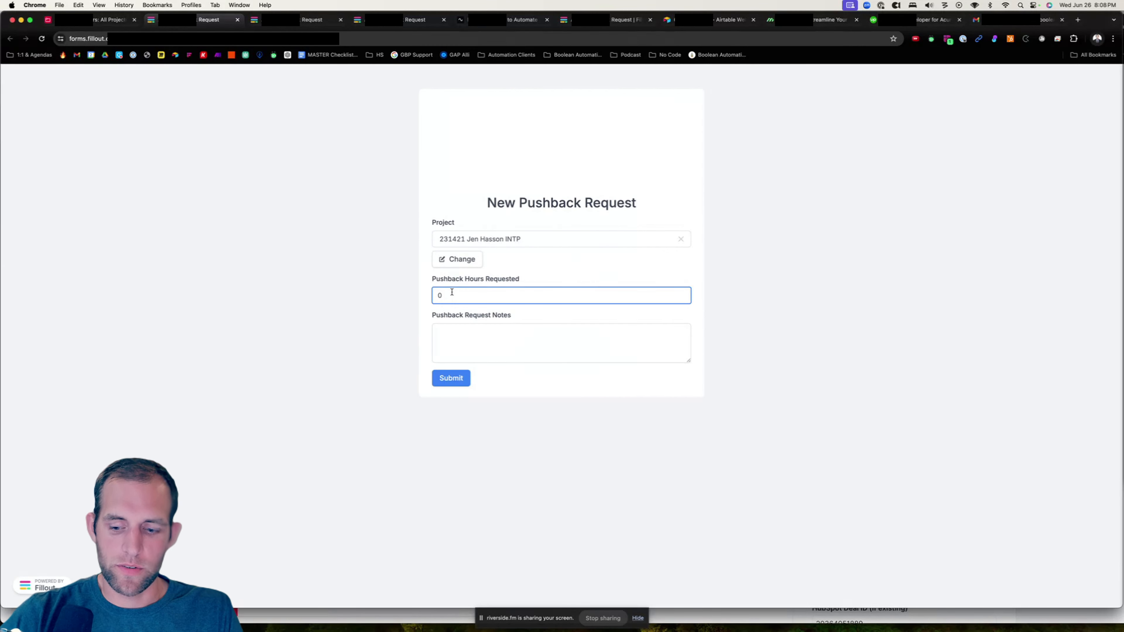
pyautogui.press('BackSpace')
pyautogui.press('BackSpace')
pyautogui.write('5')
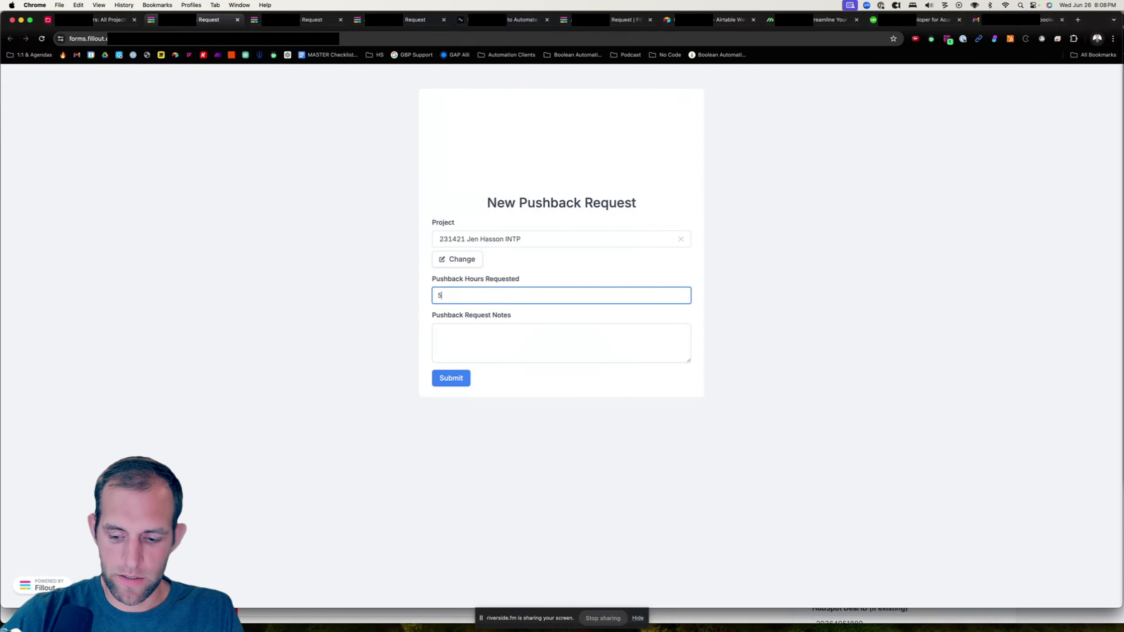
pyautogui.click(536, 353)
pyautogui.write('Test notes')
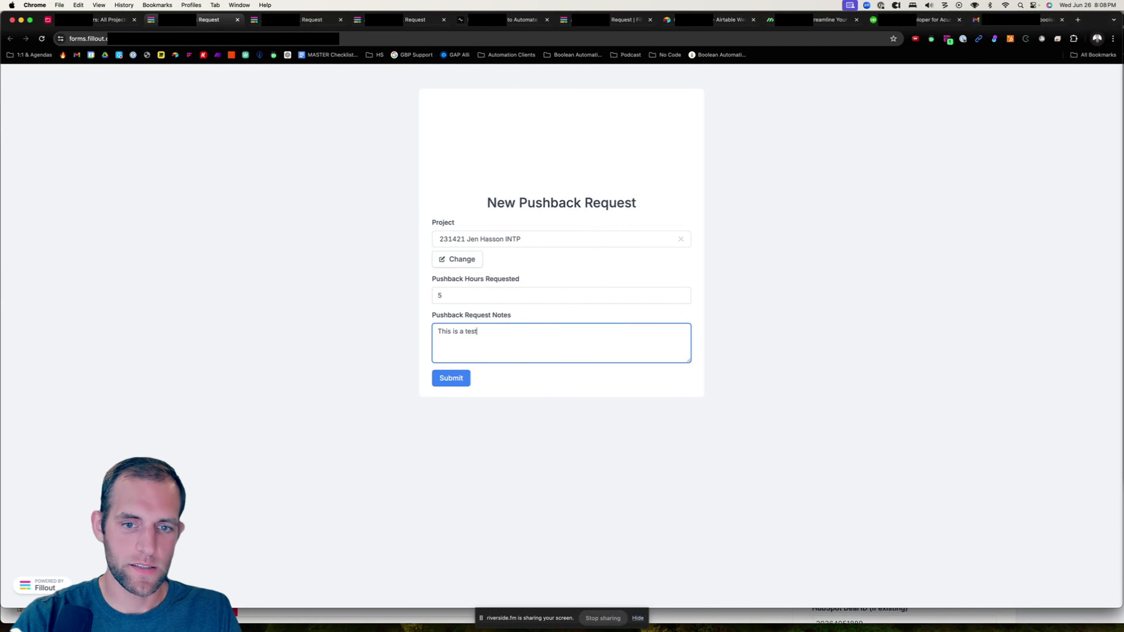
pyautogui.click(451, 377)
# - On the Pushback Approvals page, open the project's pushback record and set its hours approved to 3
pyautogui.hotkey('ctrl', 'shift', 'Tab')
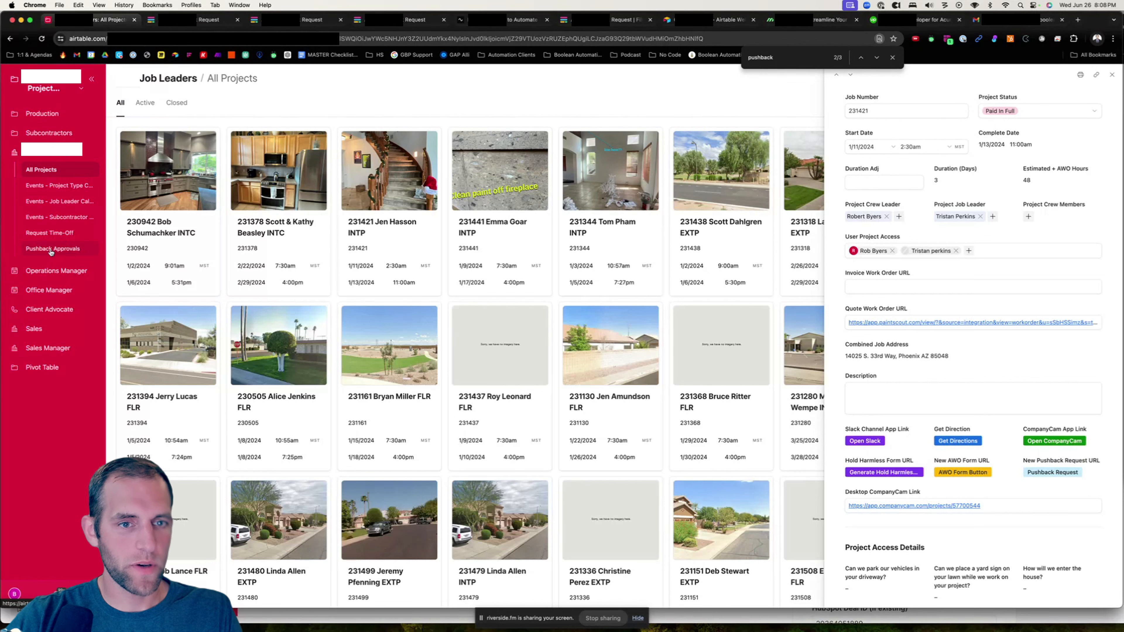
pyautogui.click(67, 247)
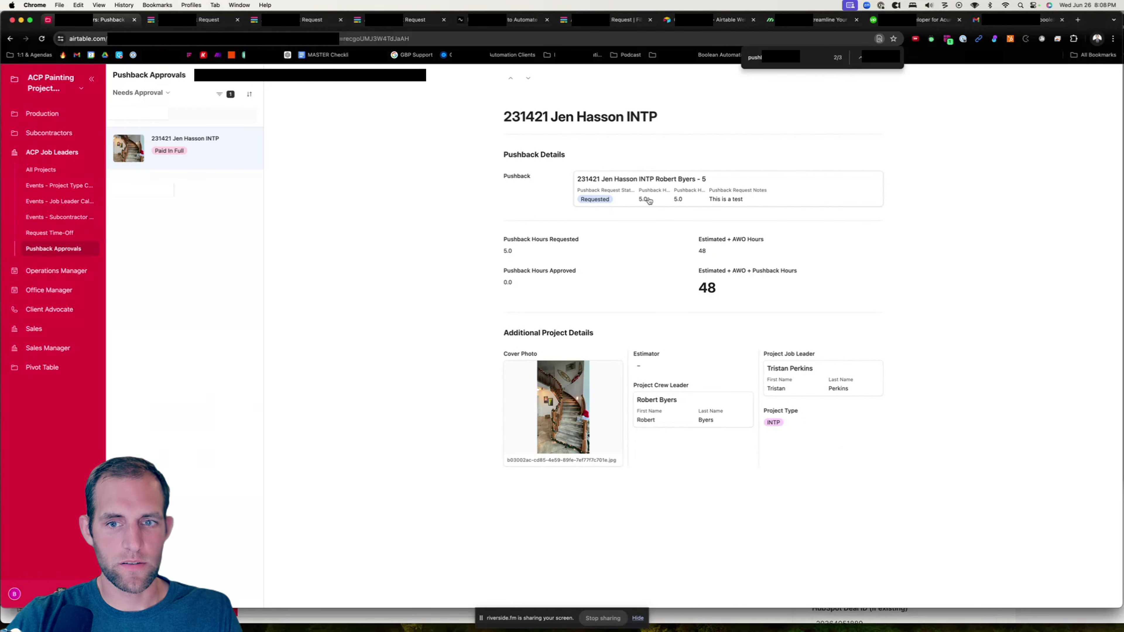
pyautogui.click(630, 199)
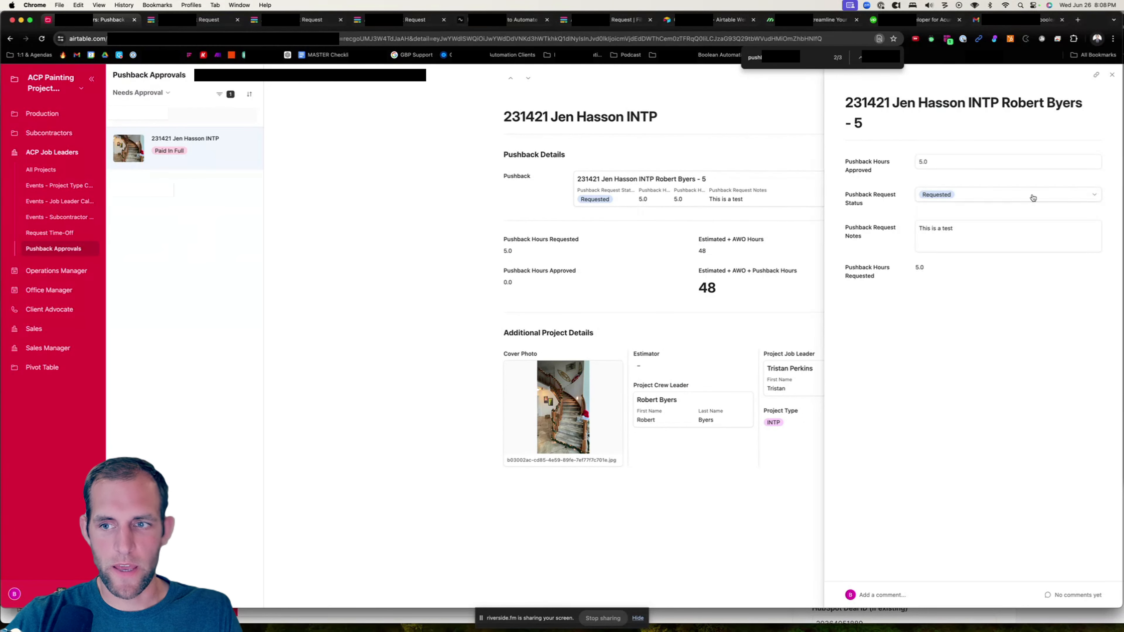
pyautogui.doubleClick(915, 163)
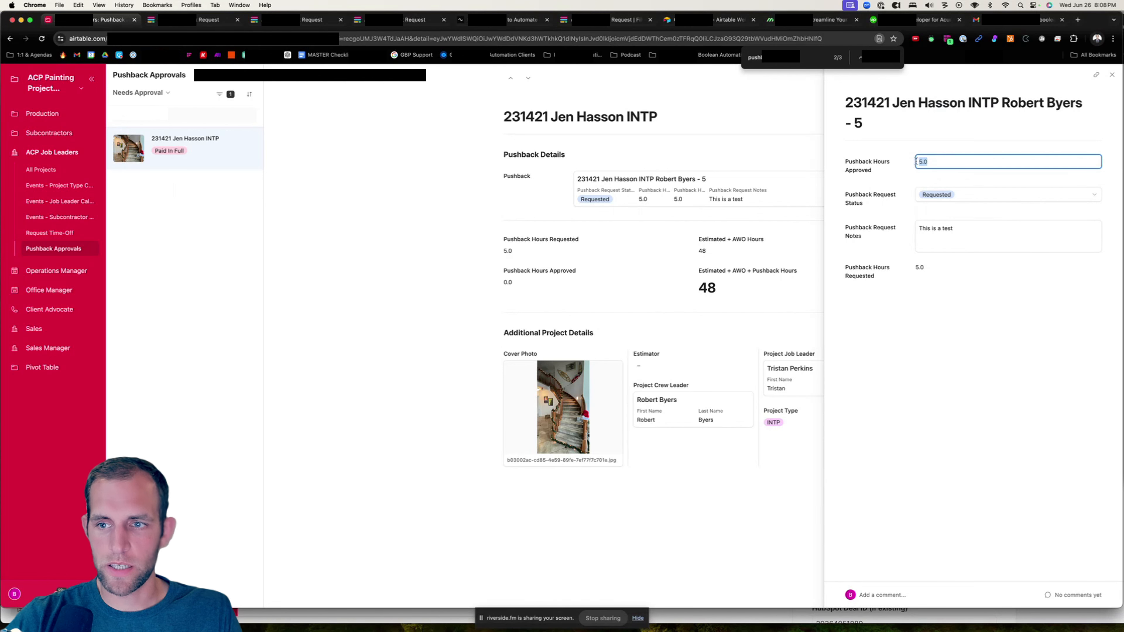
pyautogui.write('3')
pyautogui.press('Tab')
pyautogui.press('Tab')
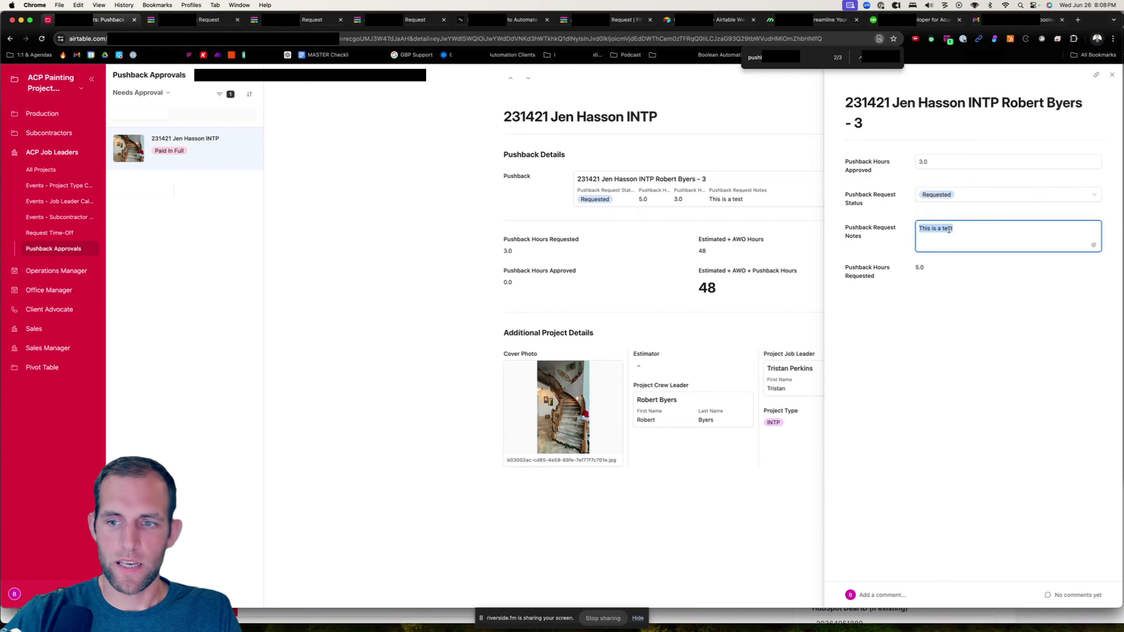
# - Change the pushback notes to "This test really worked" and set the request status to Approved
pyautogui.write('This test real')
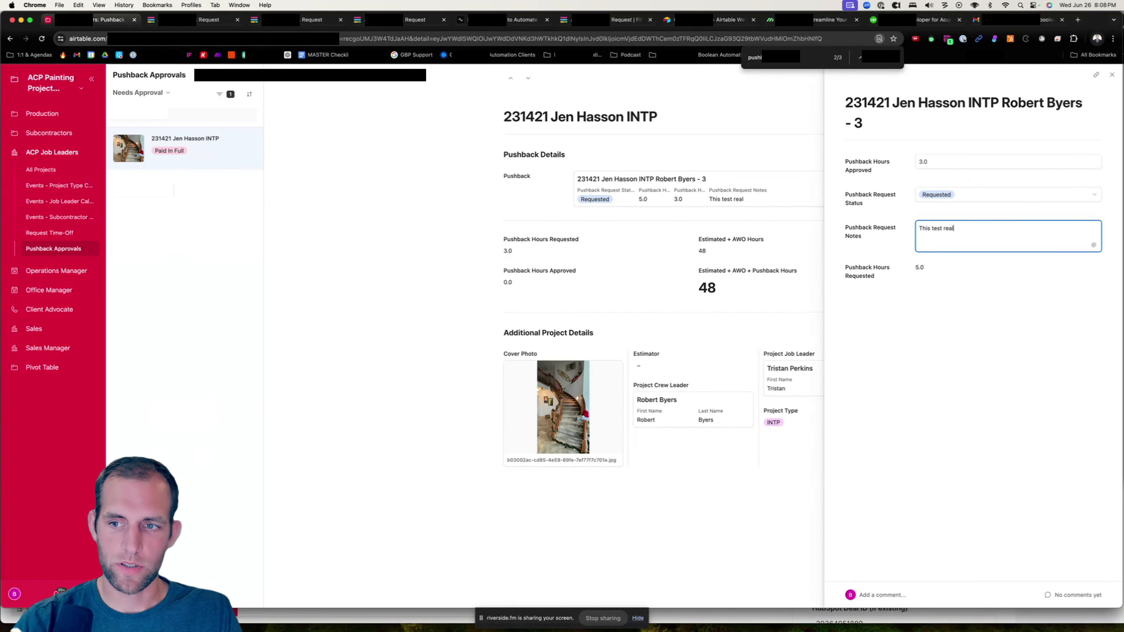
pyautogui.write('ly worked')
pyautogui.click(995, 203)
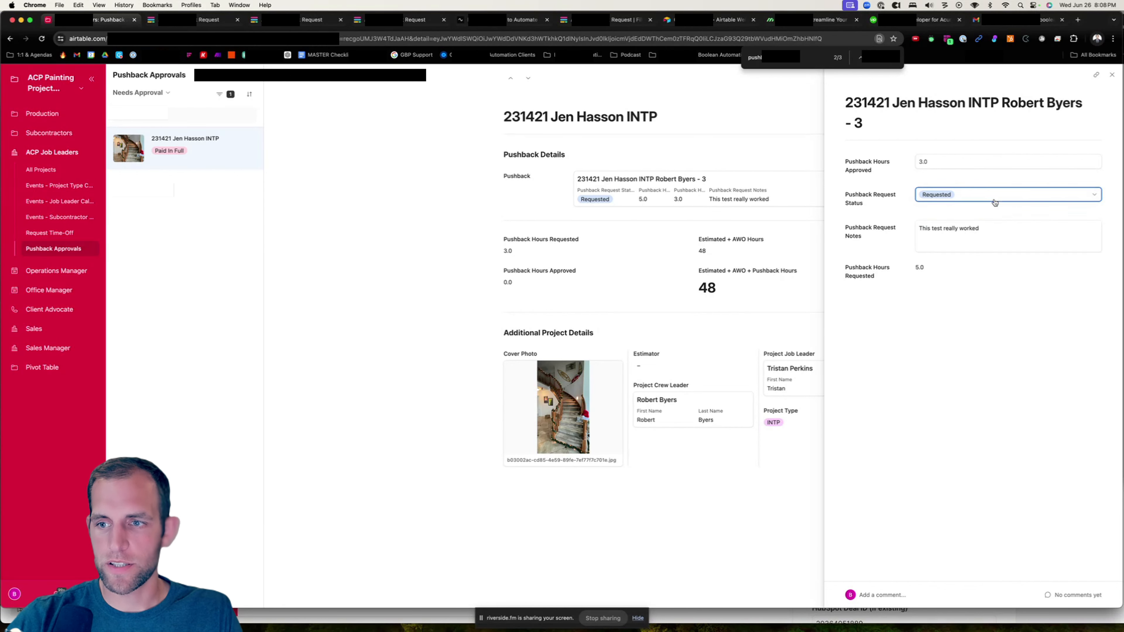
pyautogui.click(948, 266)
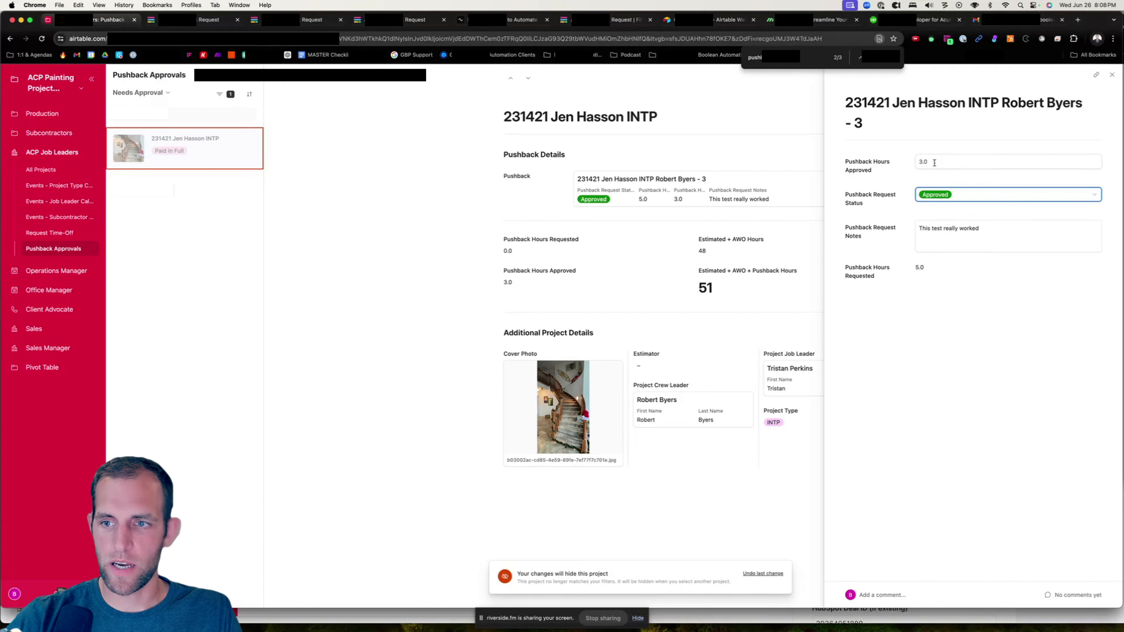
pyautogui.click(1111, 75)
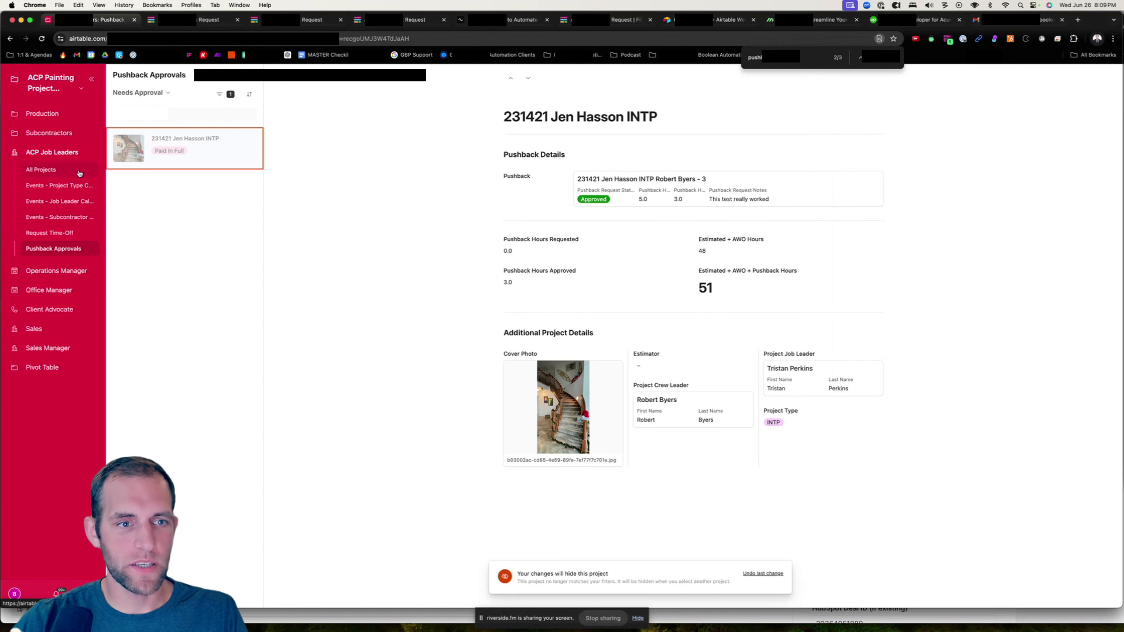
# - In the interface editor, duplicate the Pushback Approvals page into the Sales Manager interface
pyautogui.click(81, 88)
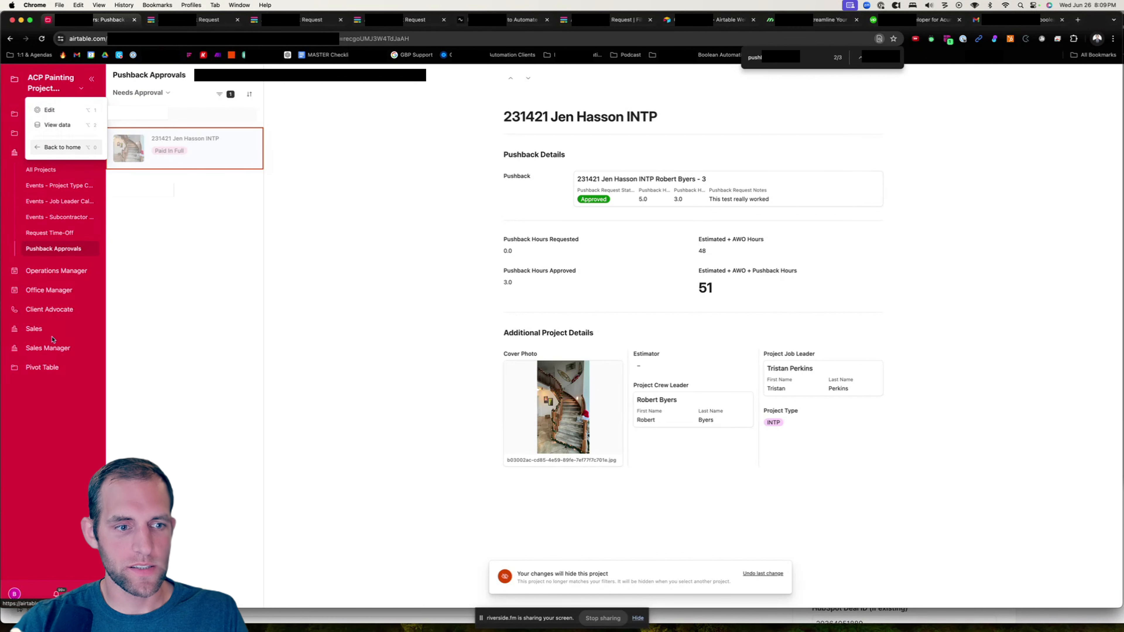
pyautogui.click(49, 110)
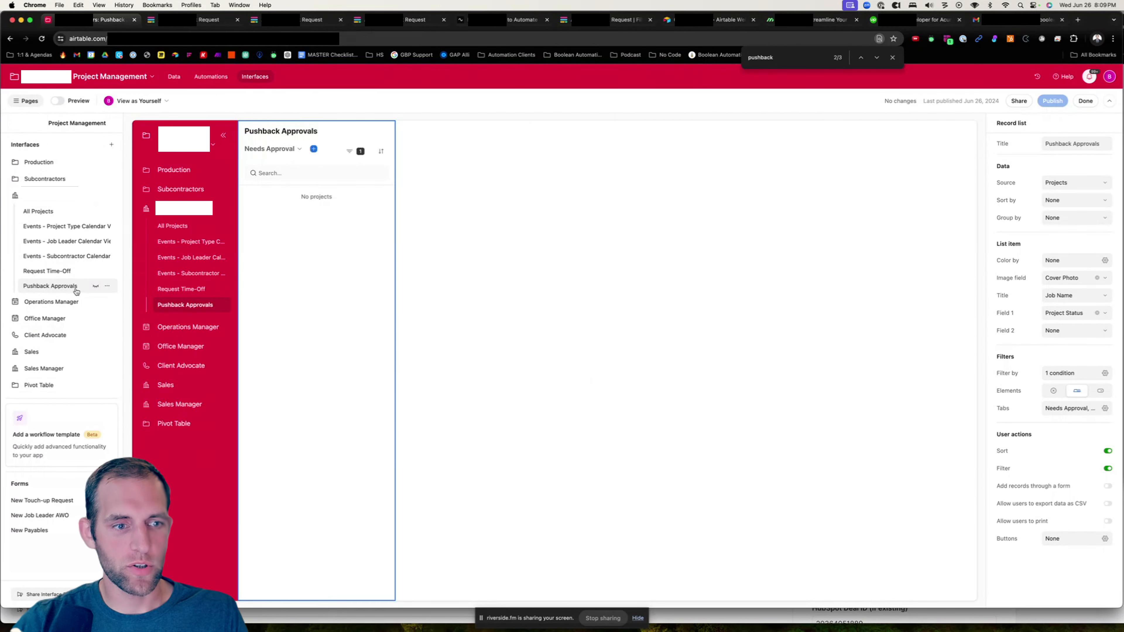
pyautogui.click(106, 288)
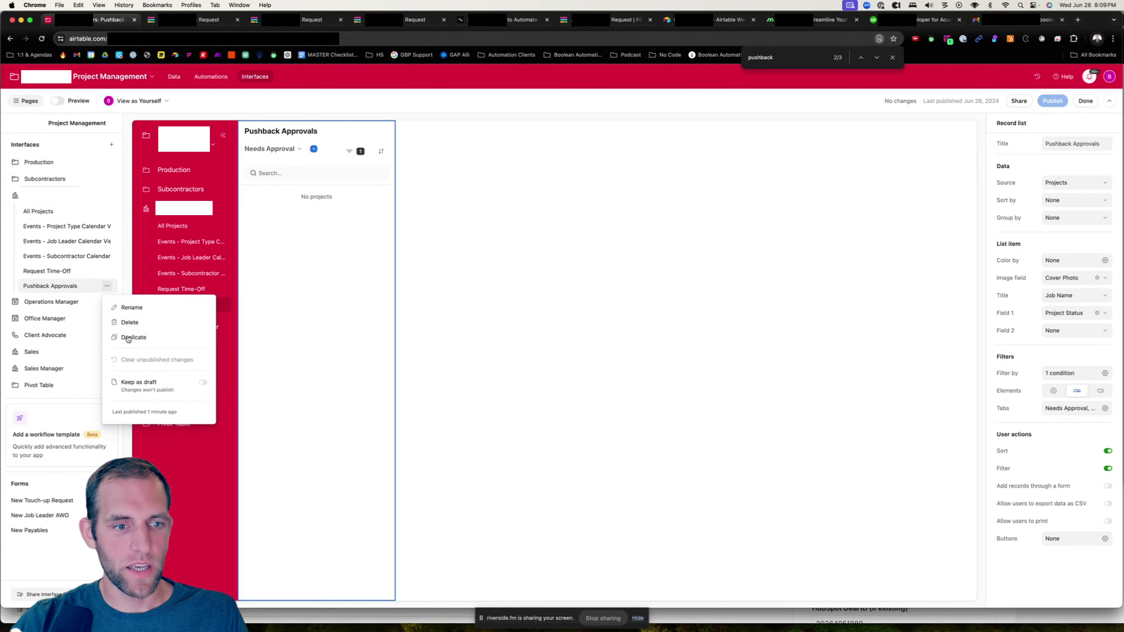
pyautogui.click(124, 321)
pyautogui.click(627, 350)
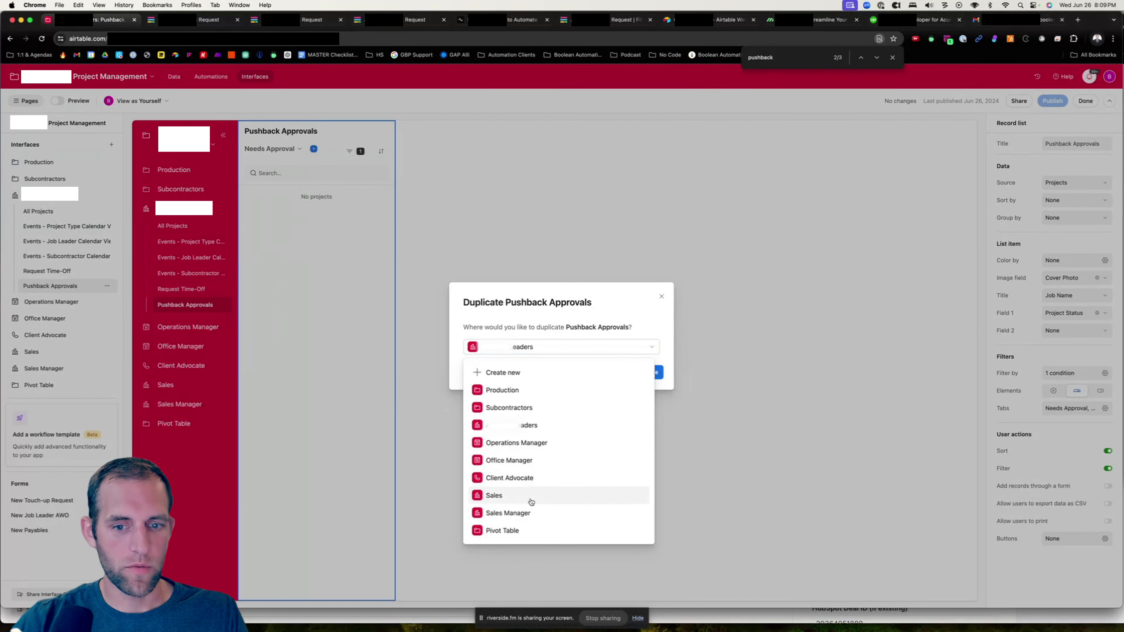
pyautogui.click(528, 514)
pyautogui.click(644, 372)
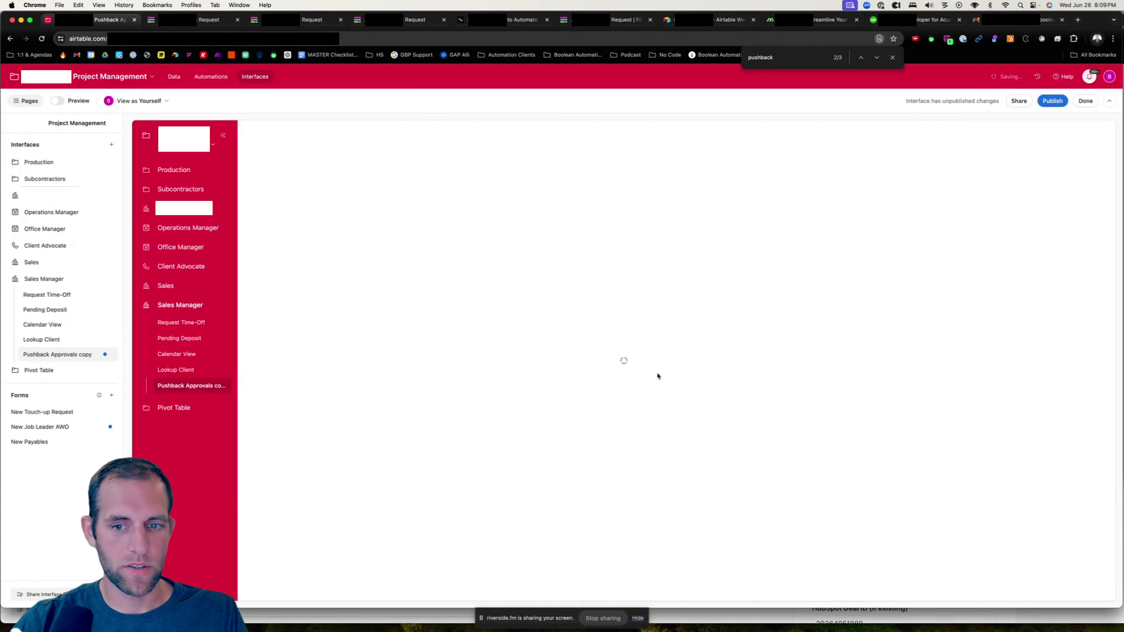
# - Rename the duplicated page to Pushback Approvals
pyautogui.click(107, 358)
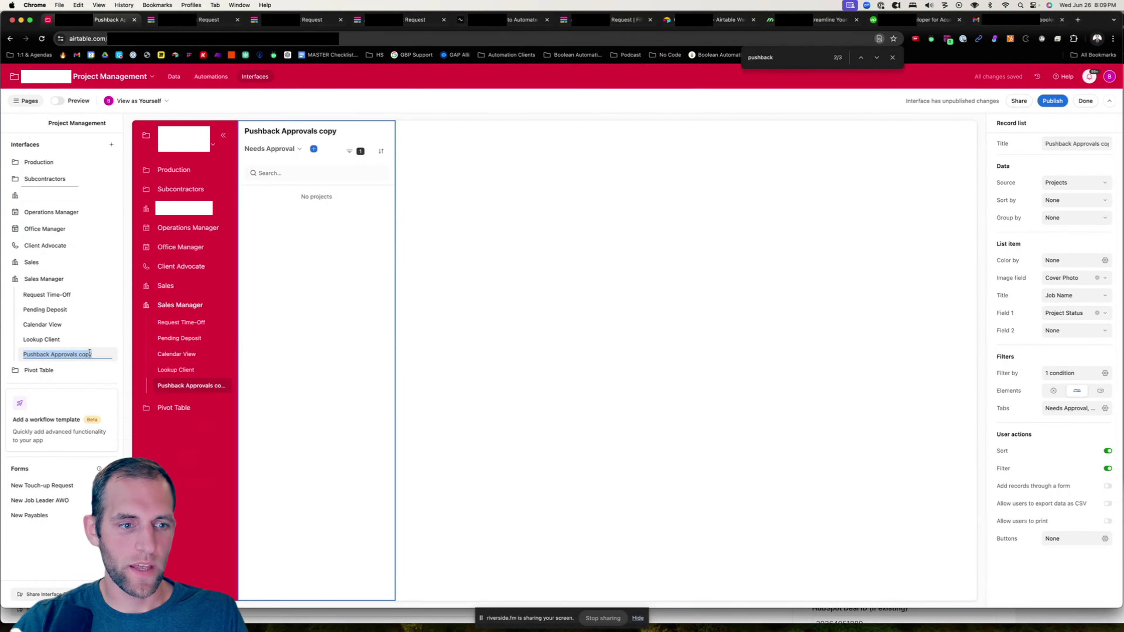
pyautogui.click(94, 353)
pyautogui.press('BackSpace')
pyautogui.press('BackSpace')
pyautogui.press('BackSpace')
pyautogui.press('BackSpace')
pyautogui.press('BackSpace')
pyautogui.press('Return')
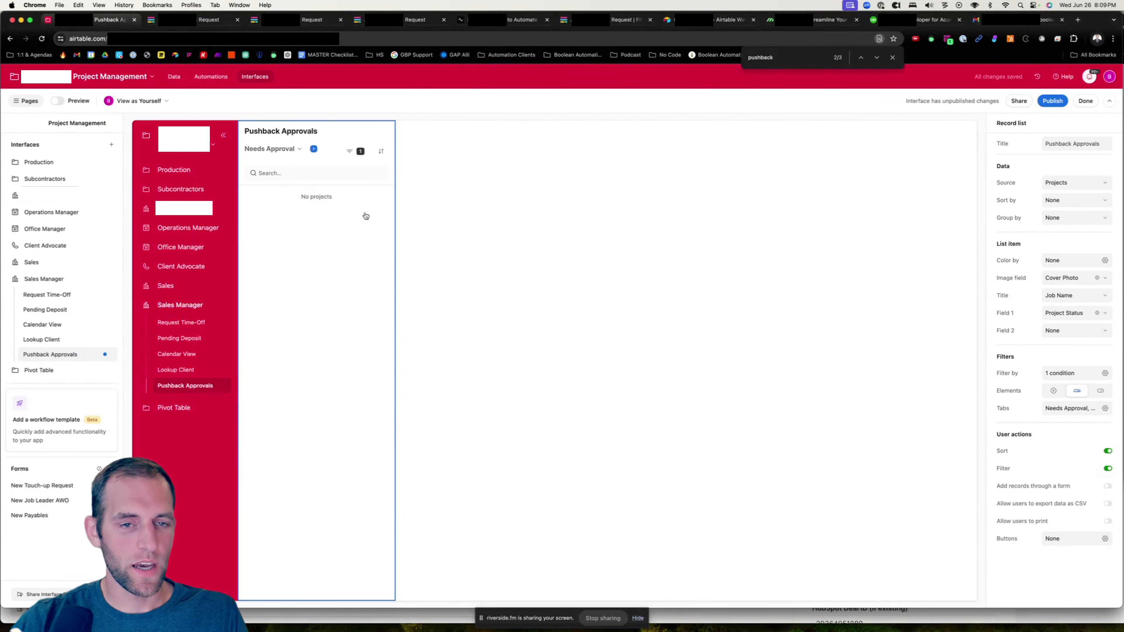
# - Review the copied page's tabs and filter settings
pyautogui.click(297, 151)
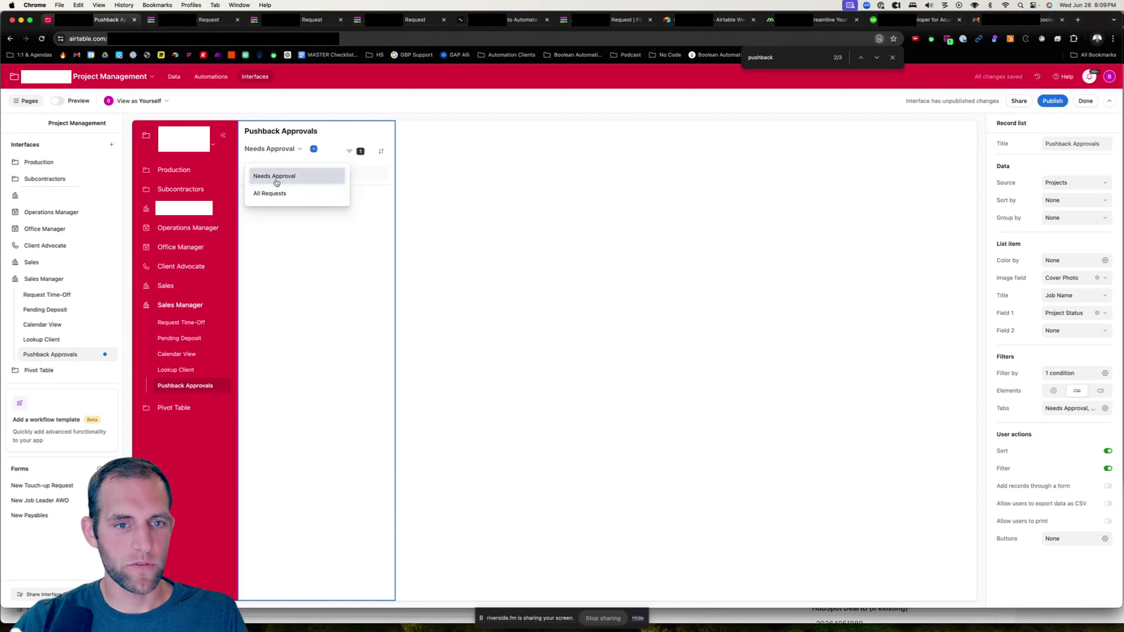
pyautogui.click(426, 286)
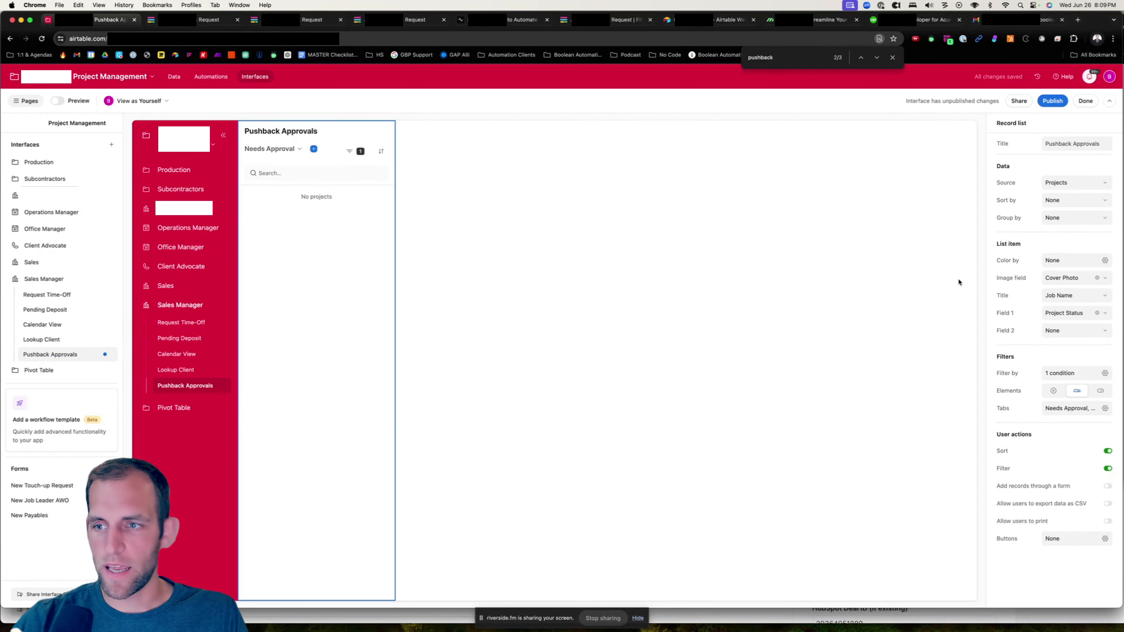
pyautogui.click(1104, 372)
pyautogui.click(1108, 364)
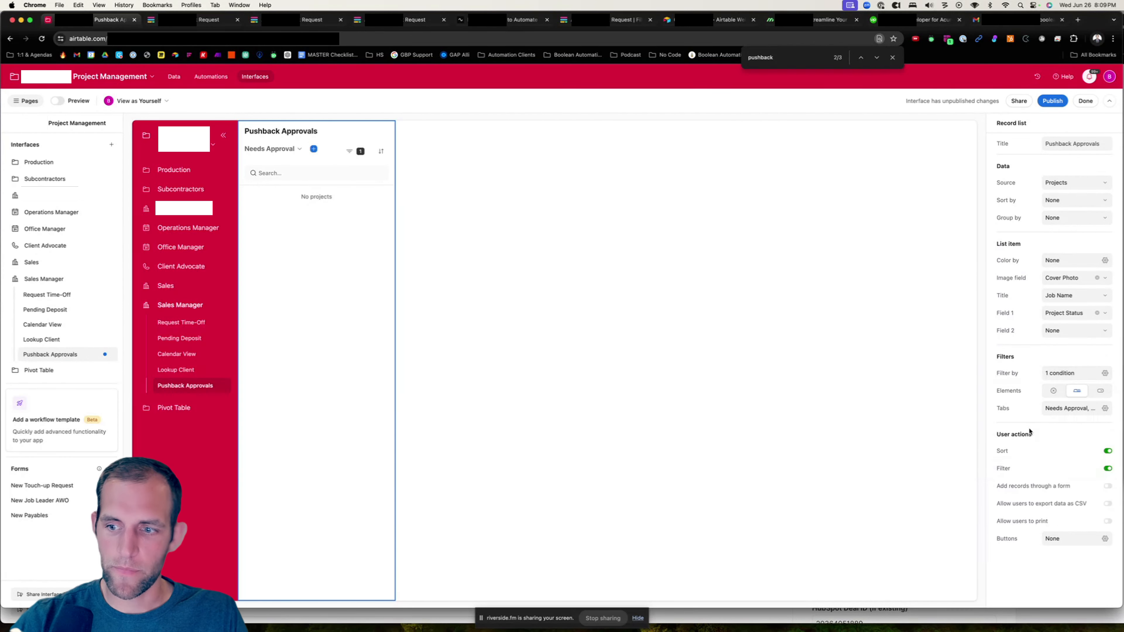